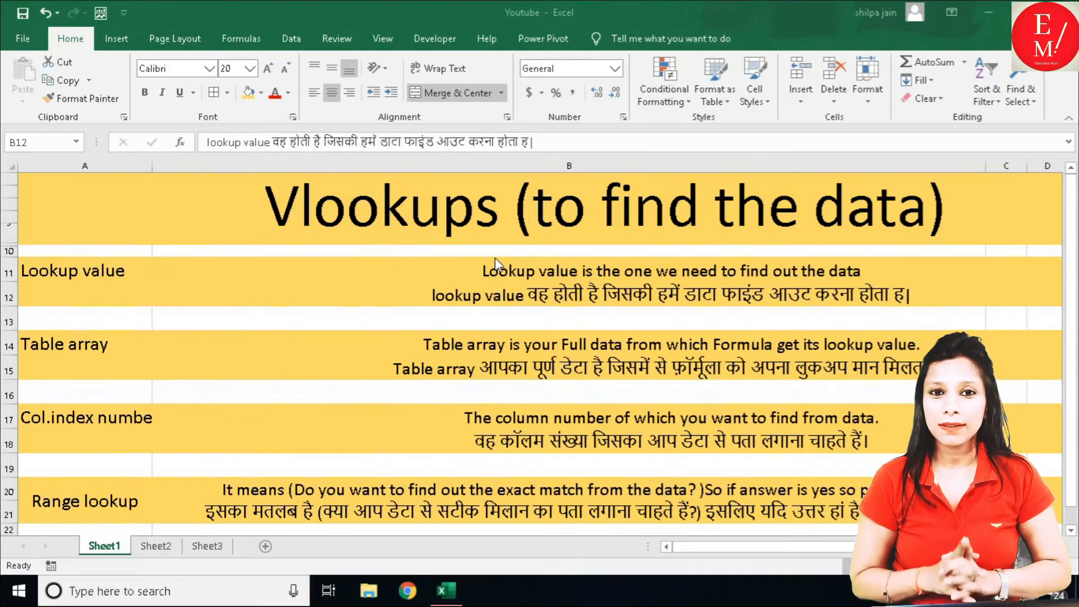
# Step: Review the VLOOKUP title and the four argument labels in column A of Sheet1
pyautogui.click(497, 216)
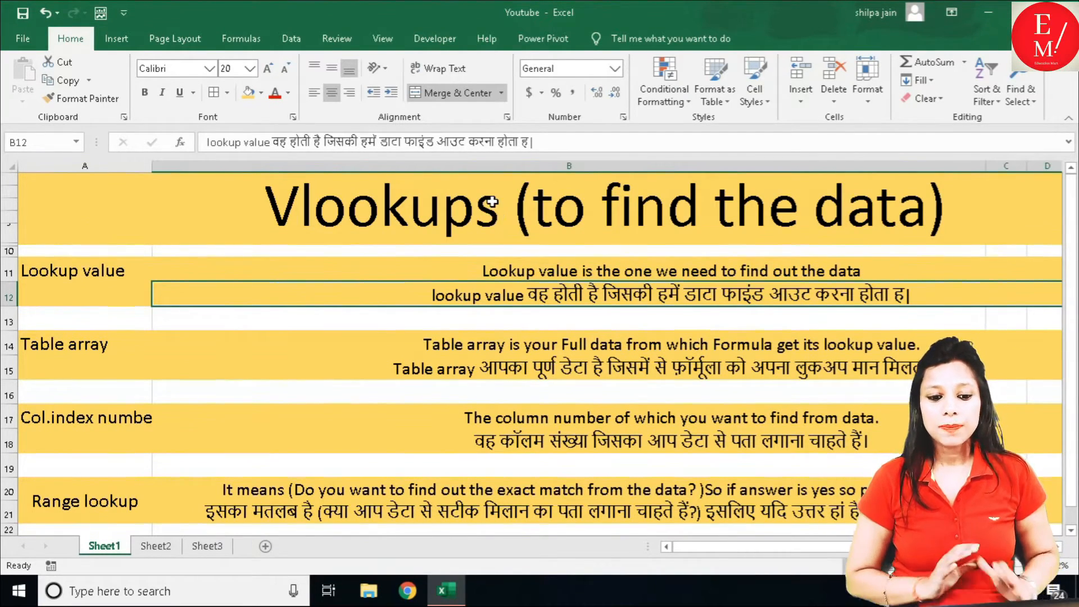
pyautogui.click(493, 203)
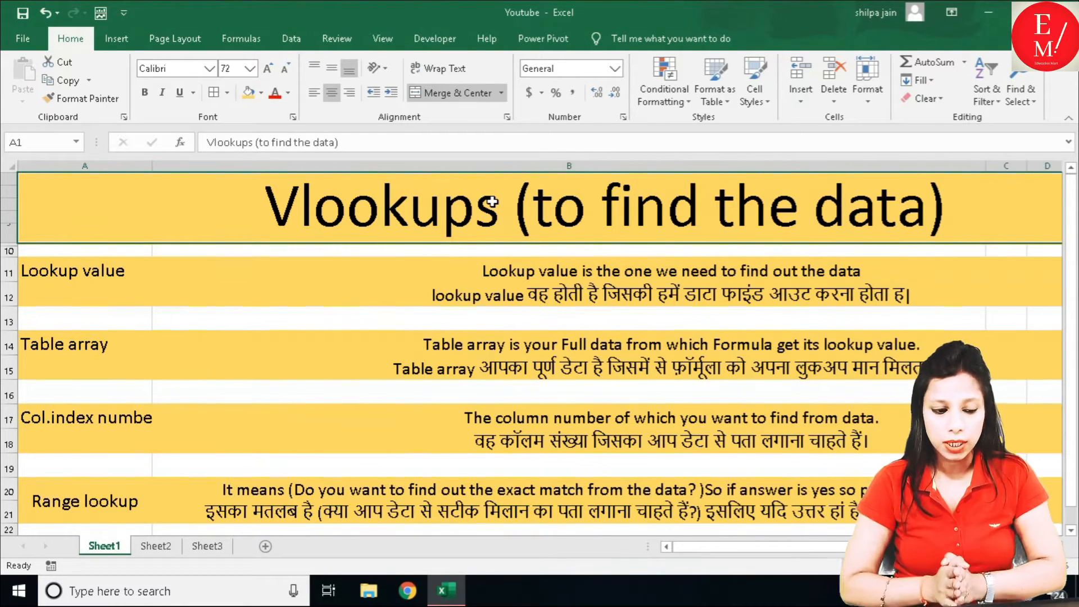
pyautogui.rightClick(463, 260)
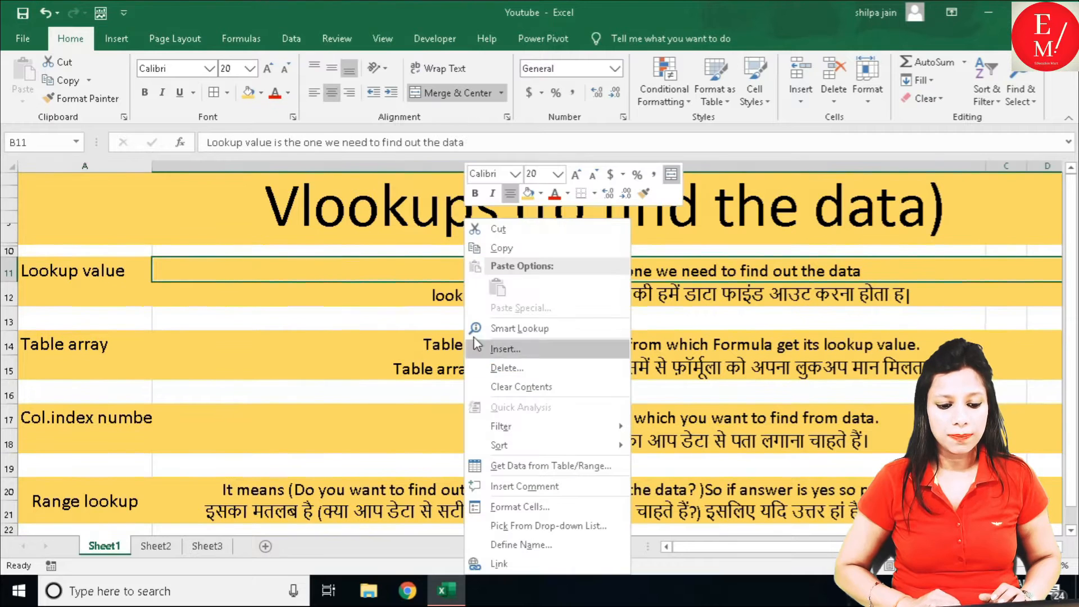
pyautogui.press('Escape')
pyautogui.moveTo(133, 272); pyautogui.dragTo(134, 447)
pyautogui.moveTo(133, 515); pyautogui.dragTo(133, 523)
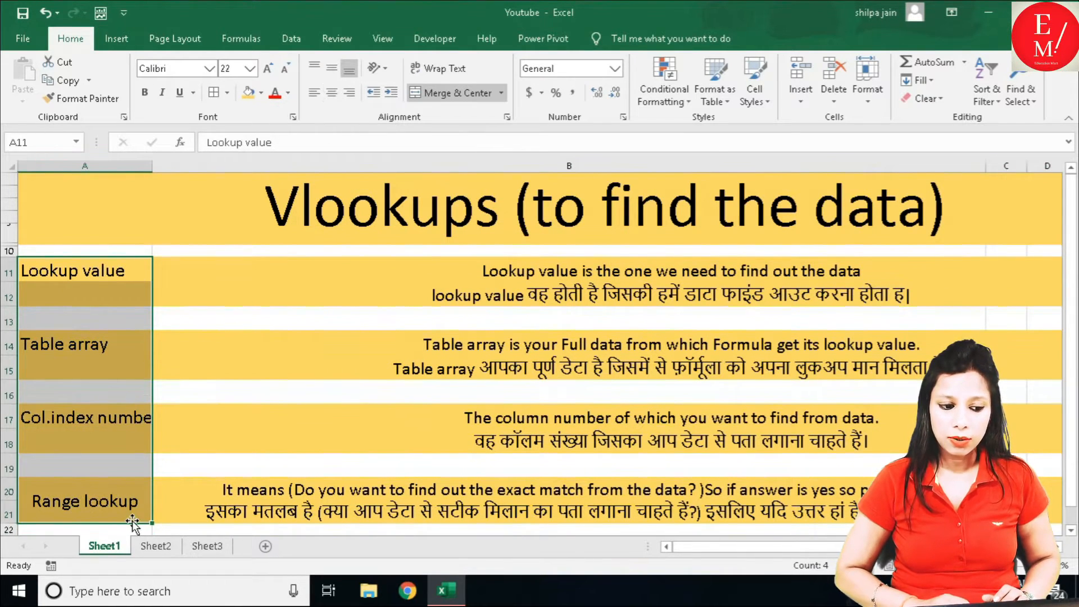
pyautogui.click(83, 261)
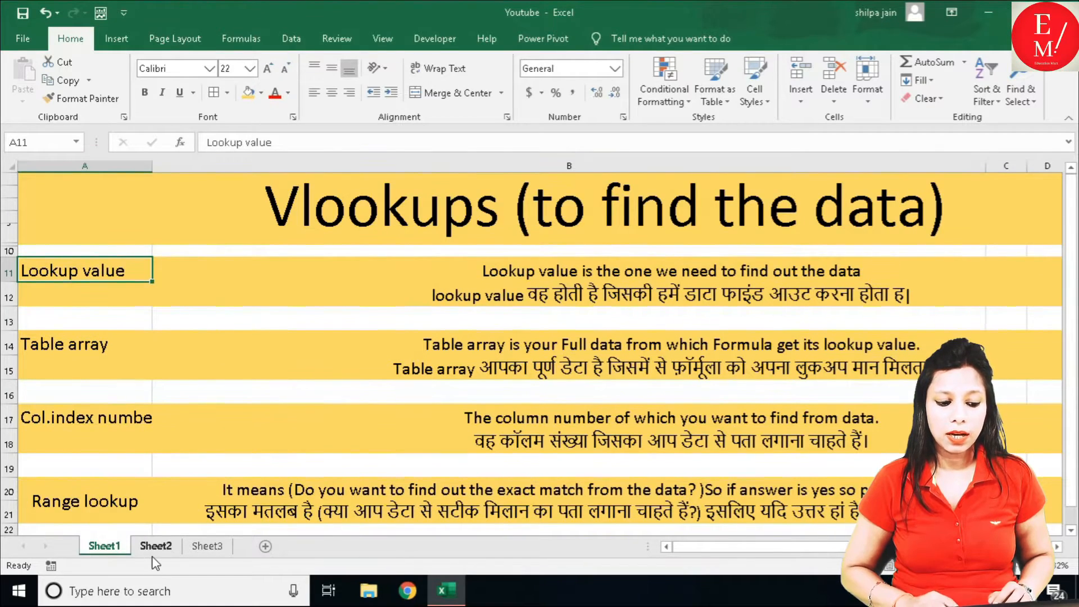
# Step: Examine the source data on Sheet2, starting from the Salesman_Id column
pyautogui.click(156, 545)
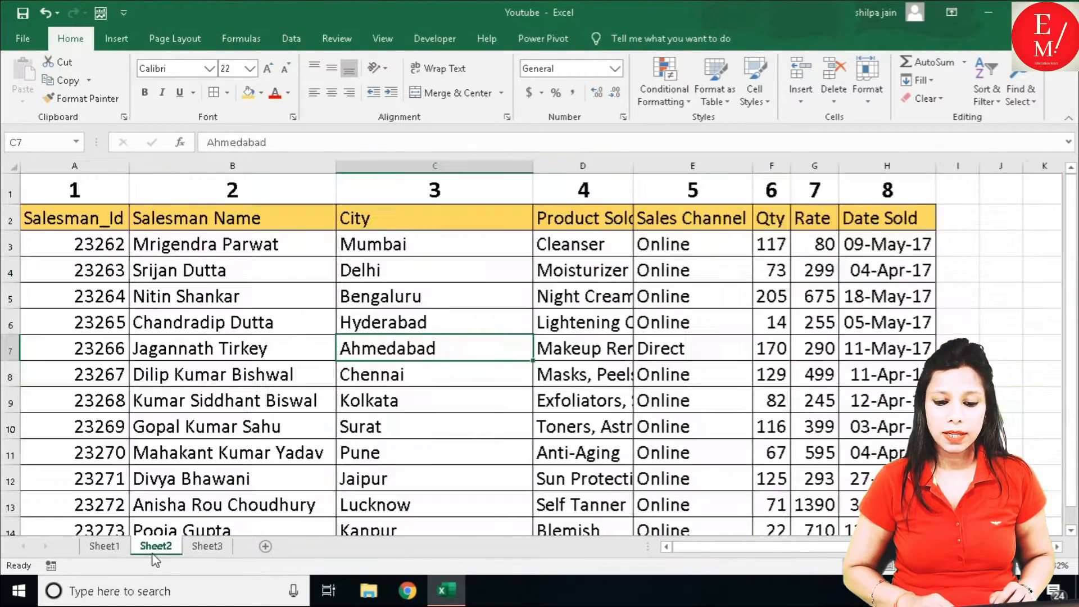
pyautogui.click(50, 198)
pyautogui.click(57, 212)
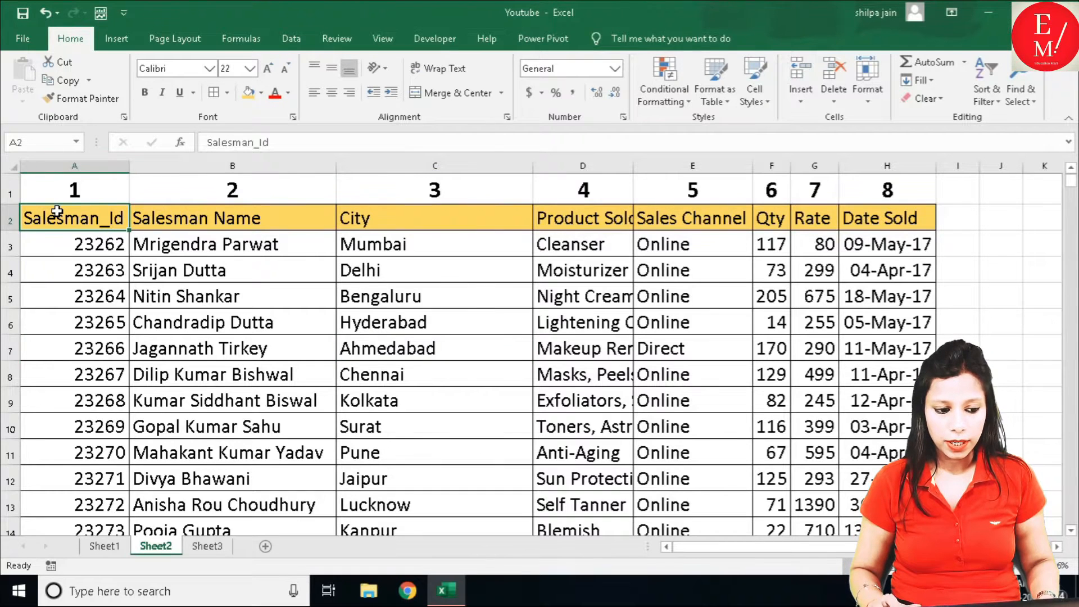
pyautogui.hotkey('ctrl', 'shift', 'Down')
pyautogui.hotkey('ctrl', 'shift', 'Up')
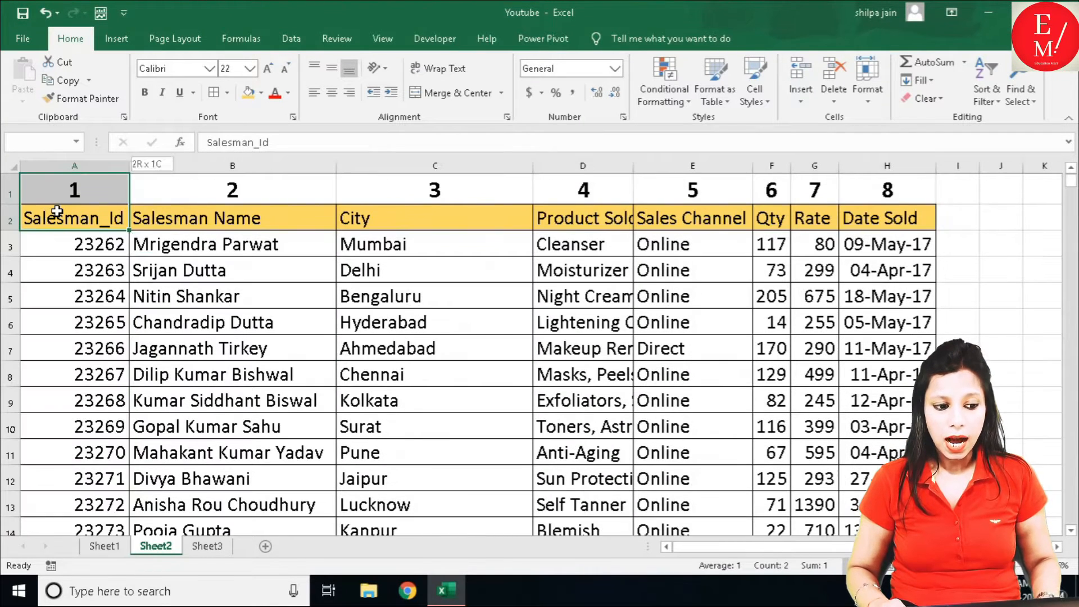
# Step: Compare the Salesman_Id entries and empty detail columns on Sheet3 with the source data on Sheet2
pyautogui.click(216, 547)
pyautogui.moveTo(70, 254); pyautogui.dragTo(95, 322)
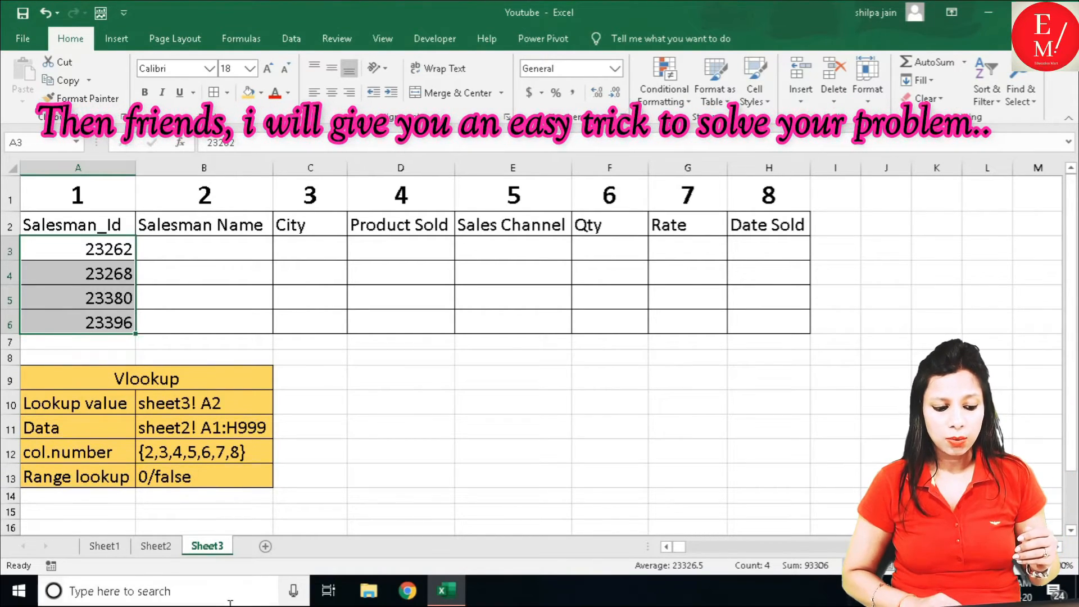
pyautogui.click(155, 545)
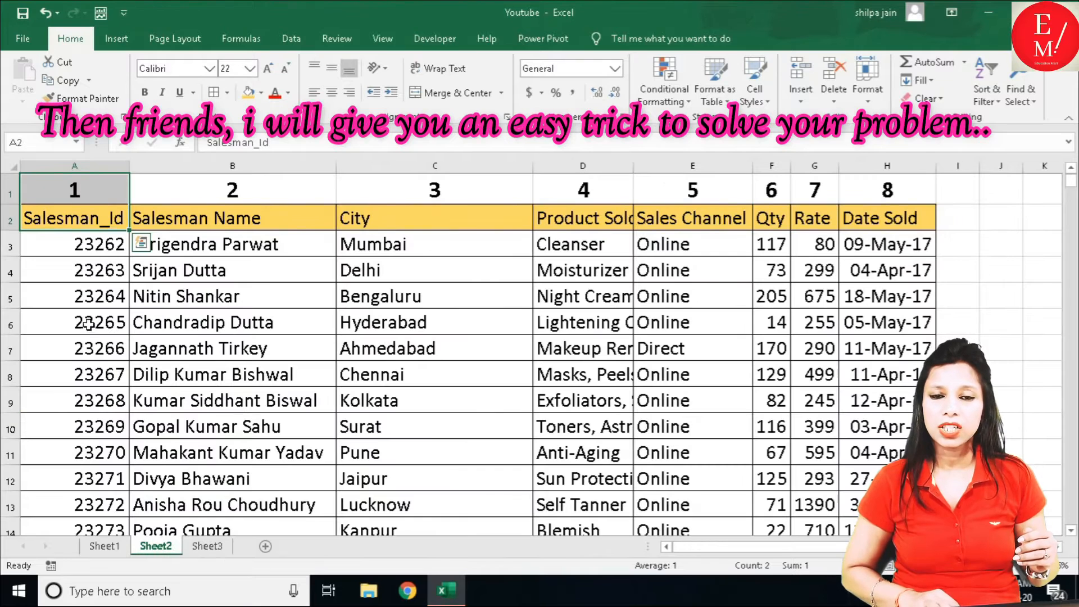
pyautogui.click(209, 546)
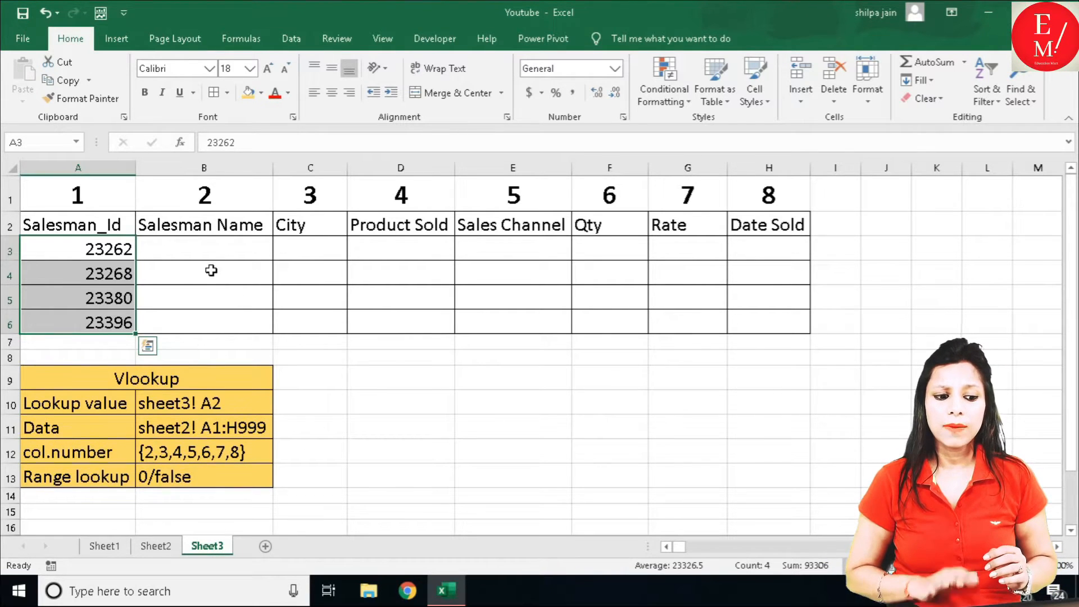
pyautogui.click(211, 248)
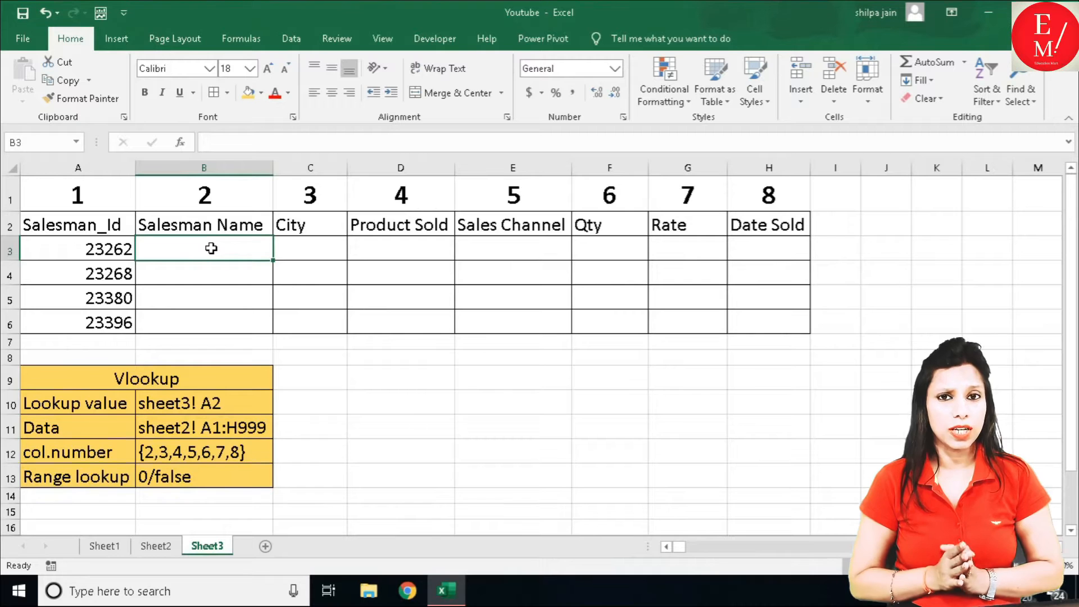
pyautogui.click(153, 531)
pyautogui.click(160, 549)
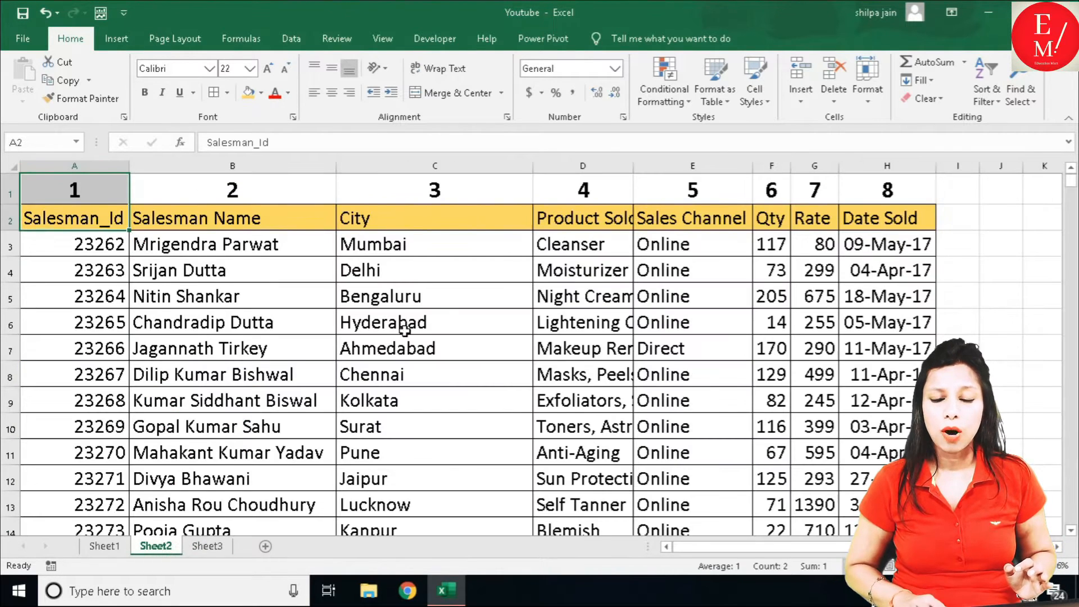
pyautogui.click(208, 547)
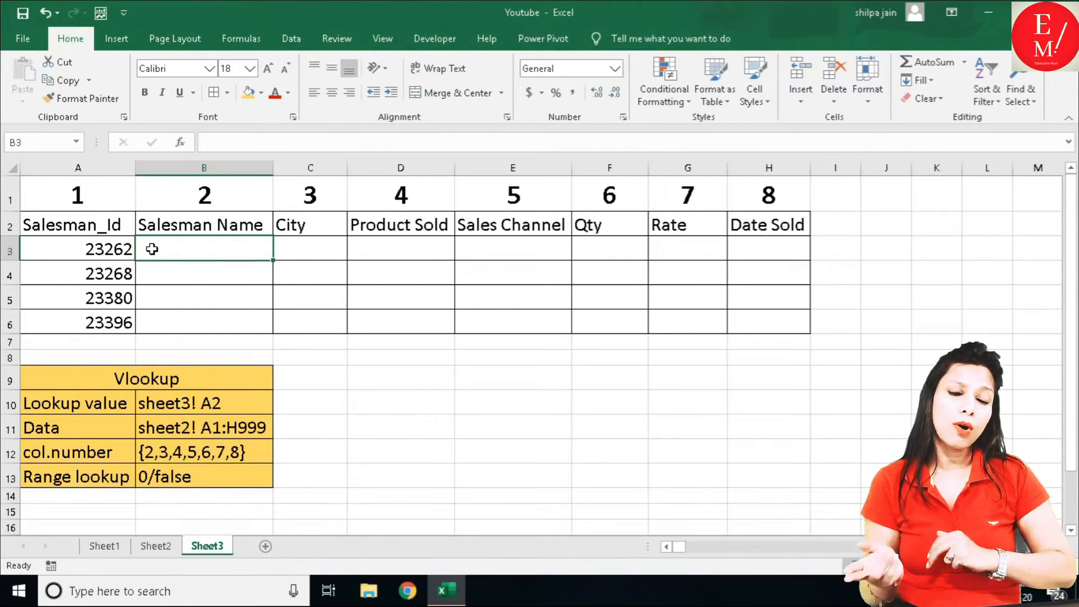
pyautogui.click(74, 248)
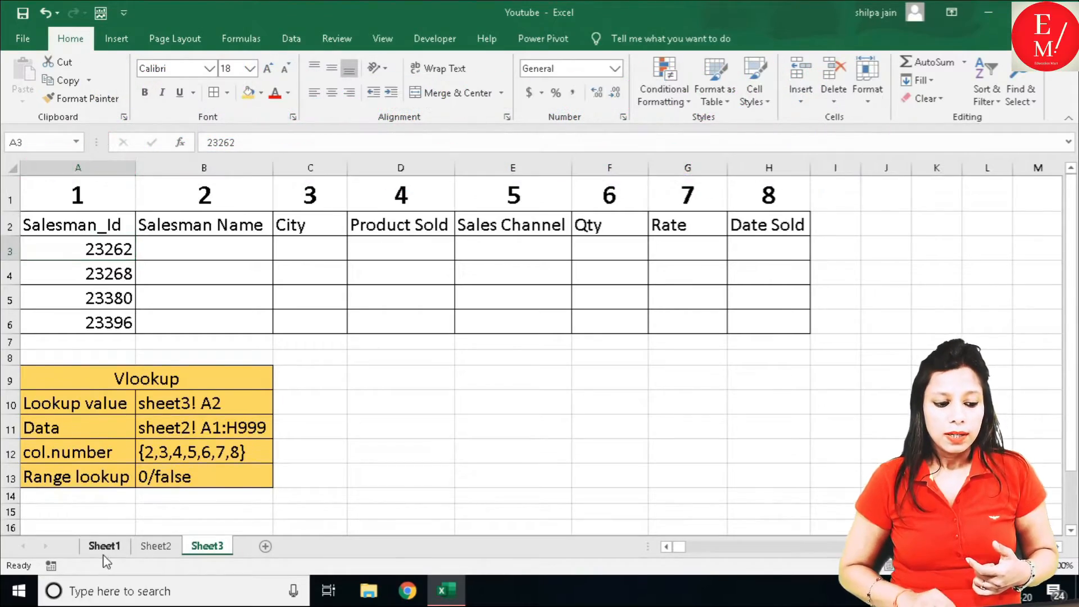
# Step: Review the Table array explanation on Sheet1 against the Sheet2 data and the Sheet3 IDs
pyautogui.click(104, 547)
pyautogui.click(98, 360)
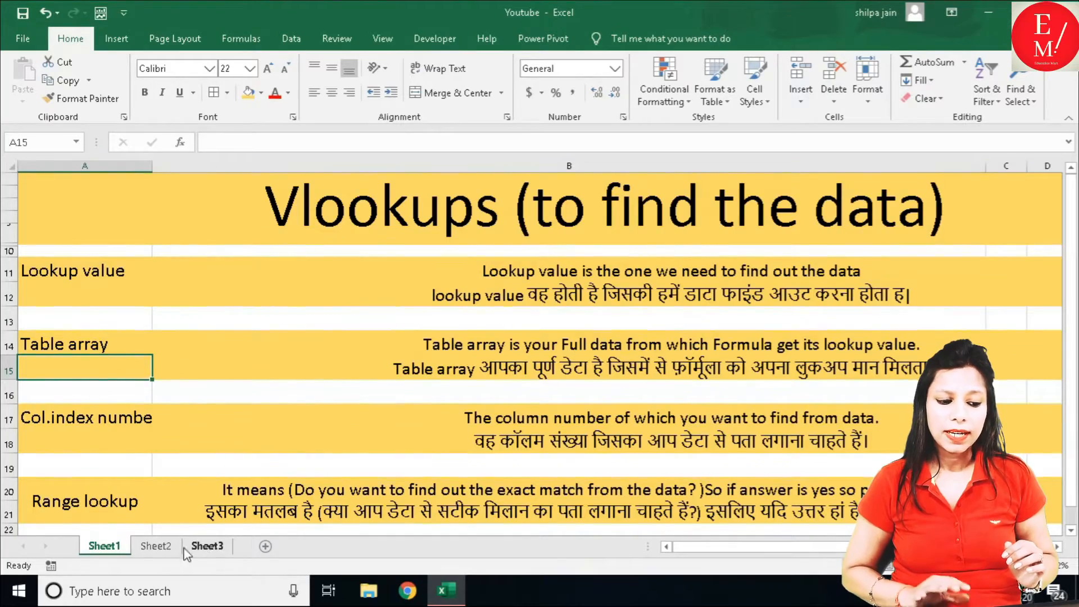
pyautogui.click(156, 545)
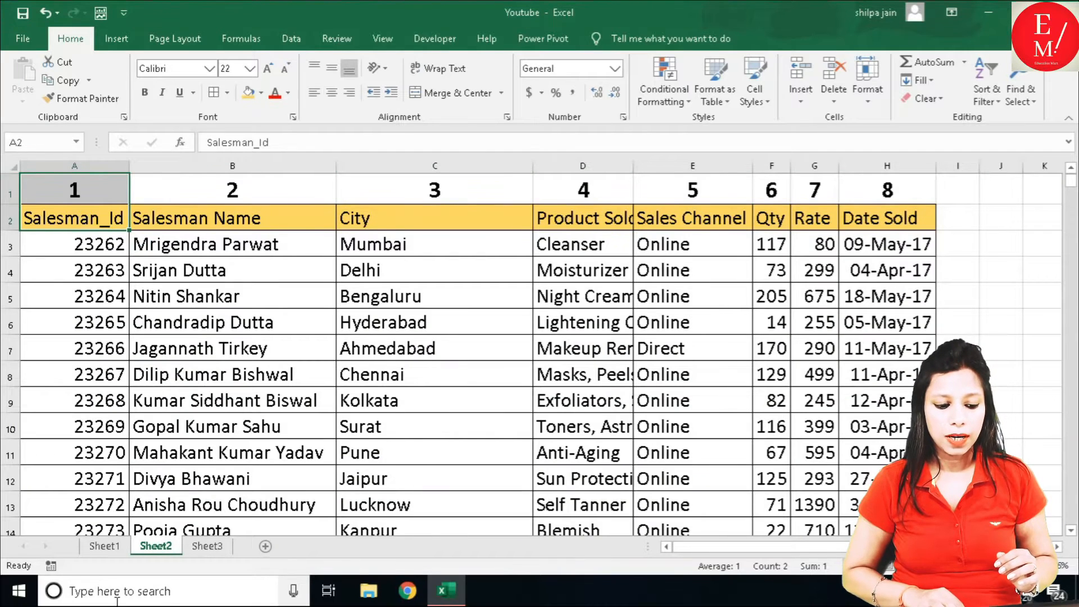
pyautogui.click(207, 545)
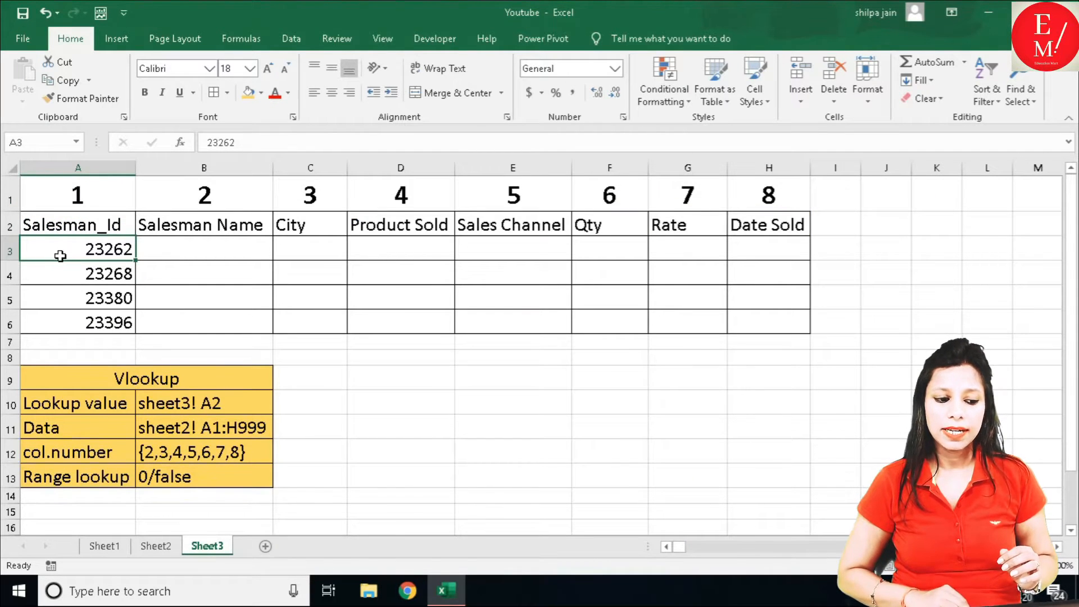
pyautogui.moveTo(60, 256); pyautogui.dragTo(77, 346)
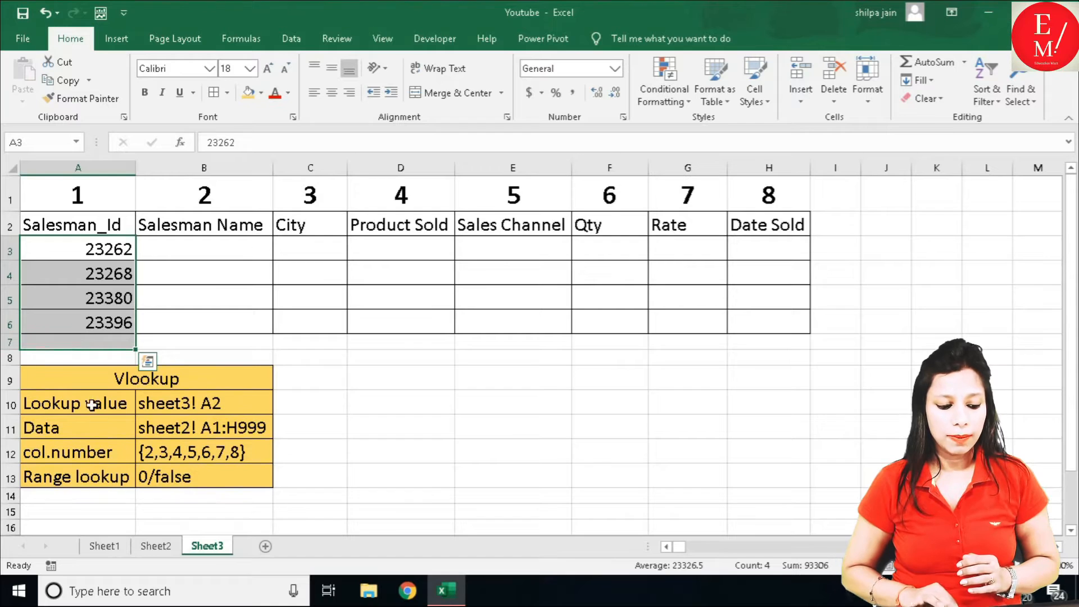
# Step: Autofit column A on Sheet1 to the full Col.index number label
pyautogui.click(105, 546)
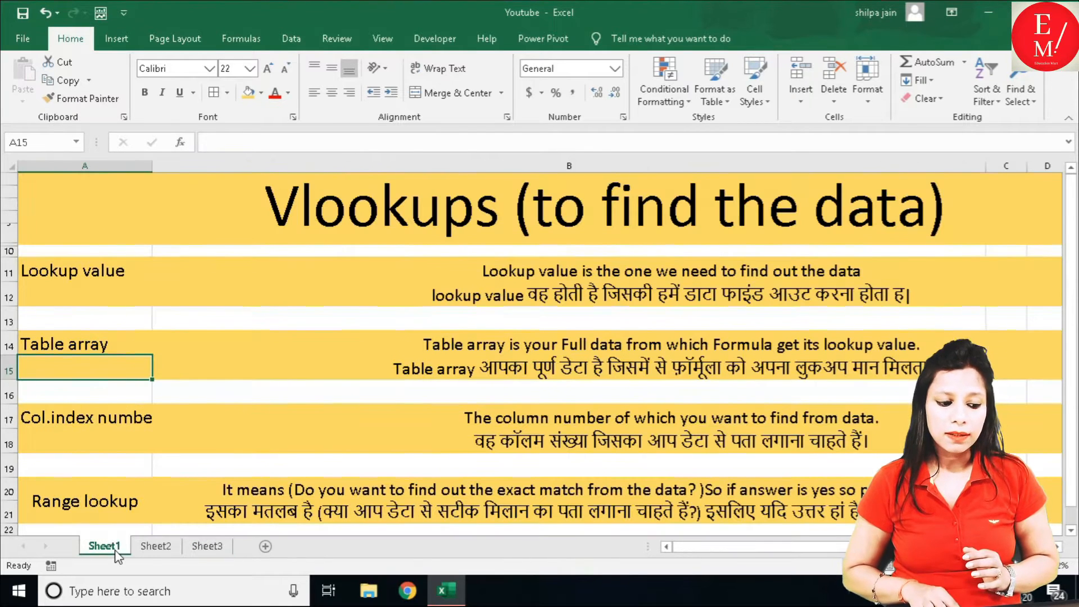
pyautogui.click(93, 409)
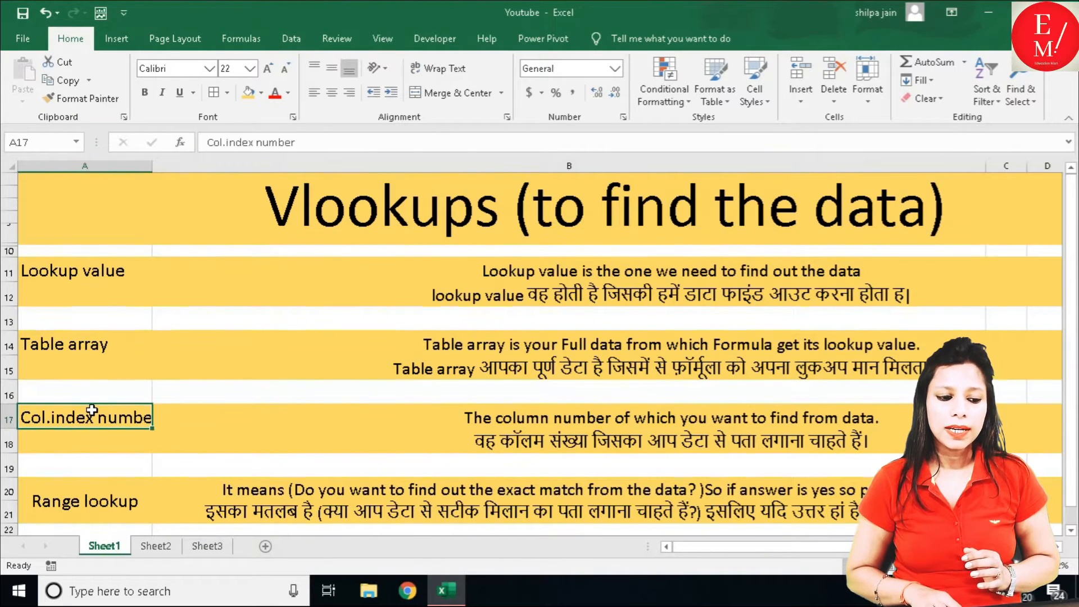
pyautogui.doubleClick(152, 166)
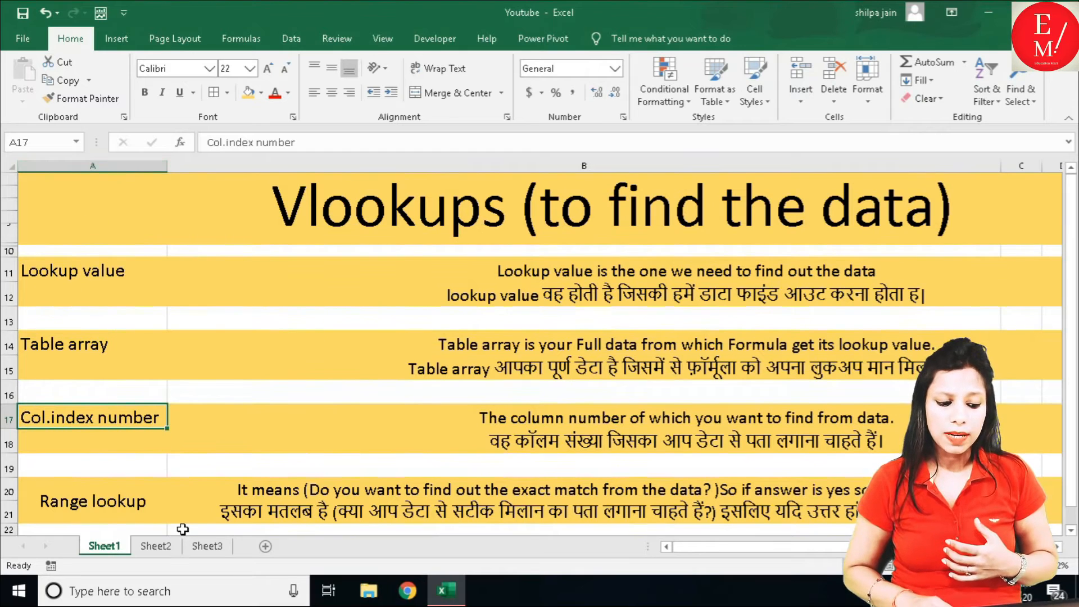
# Step: Examine the numbered columns on Sheet2 and the matching Salesman Name column for the first ID on Sheet3
pyautogui.click(163, 548)
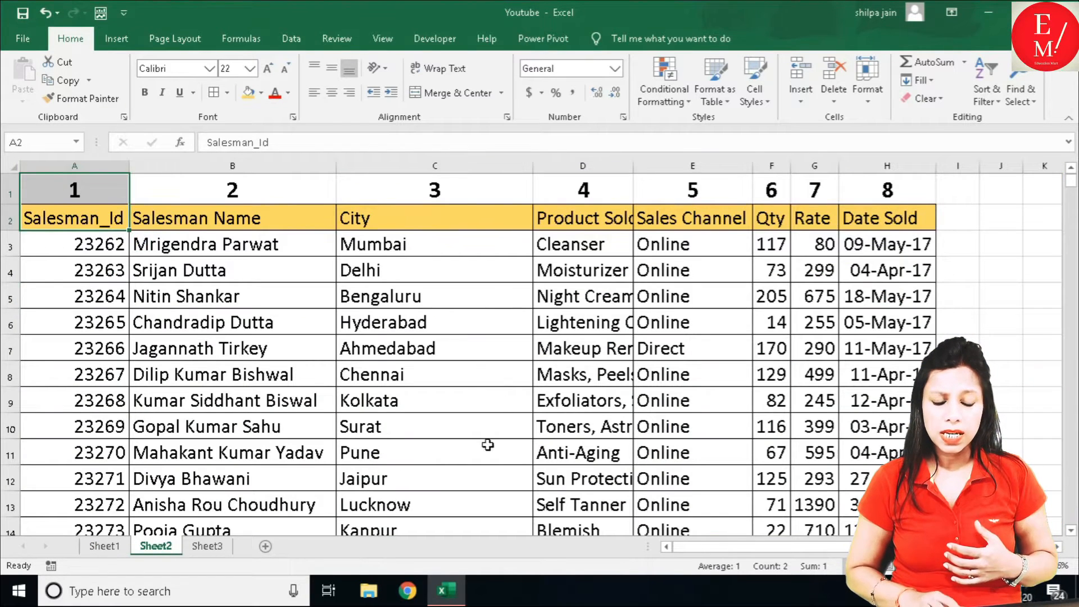
pyautogui.click(370, 326)
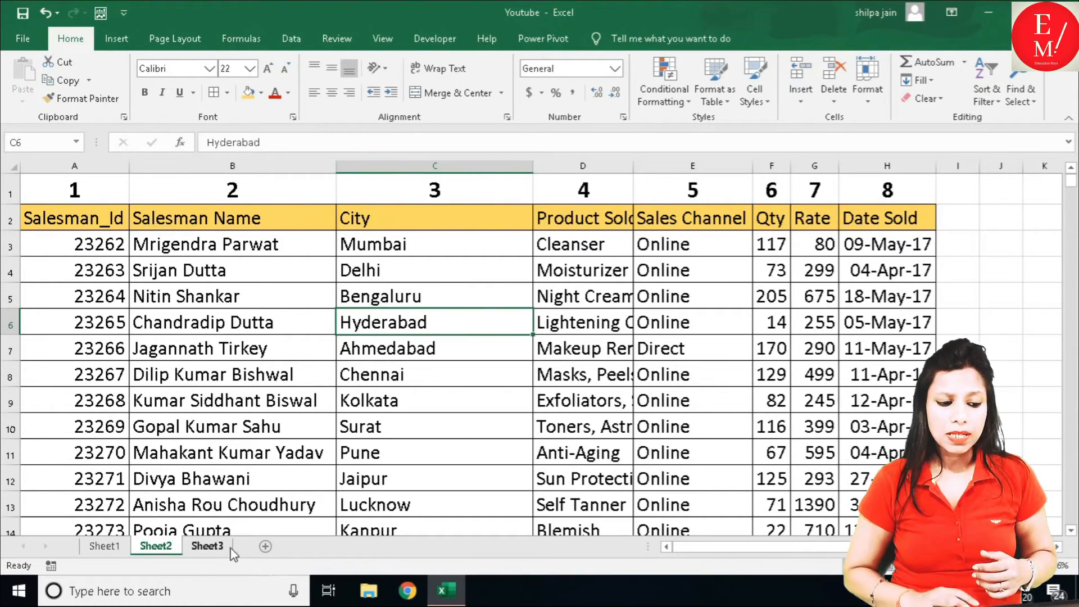
pyautogui.click(207, 547)
pyautogui.click(95, 249)
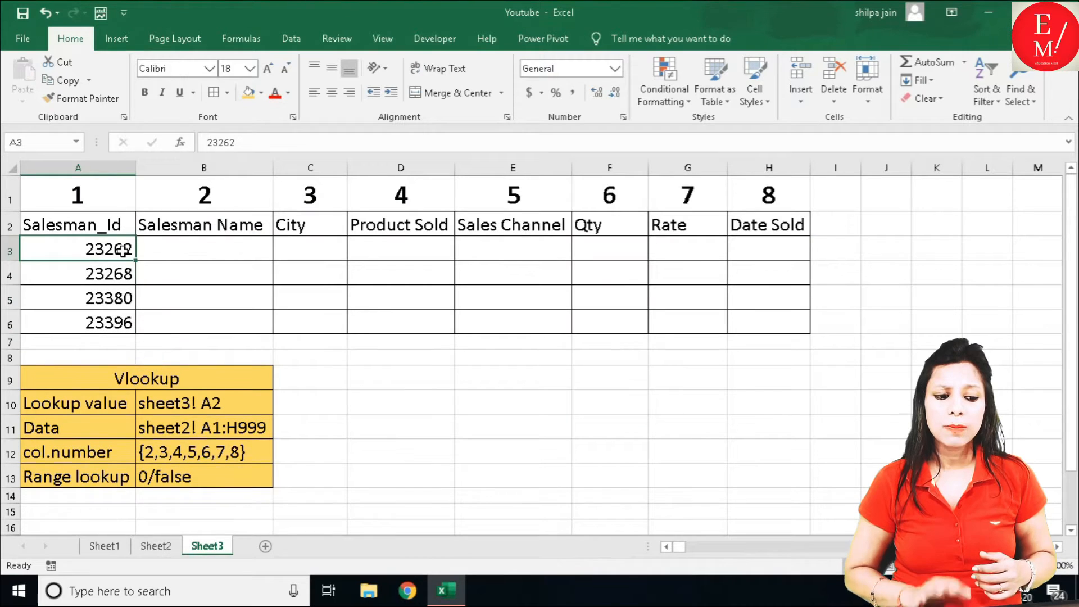
pyautogui.click(193, 250)
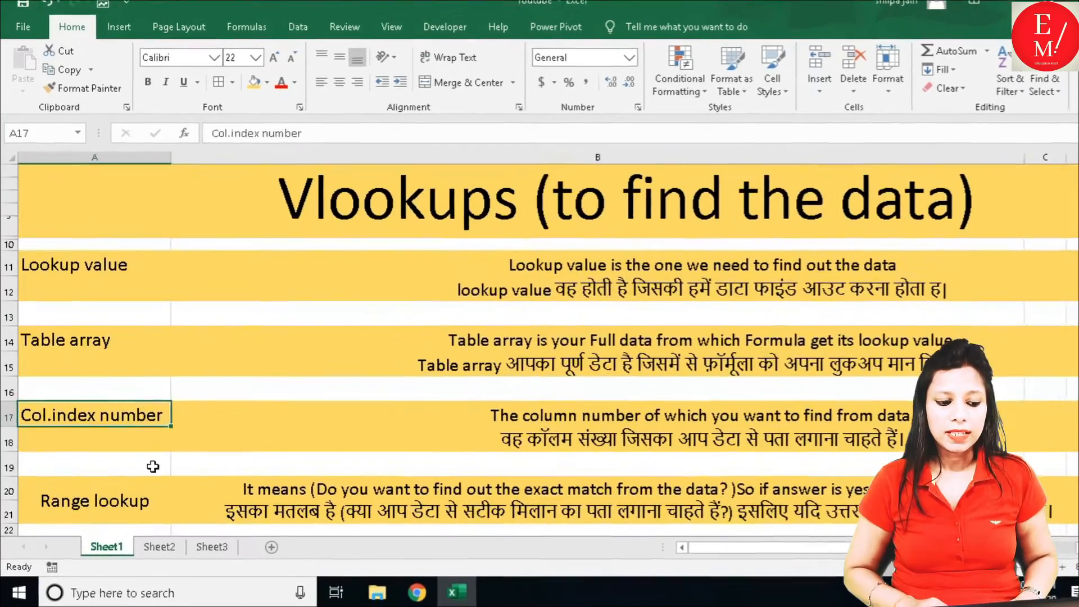
# Step: Review the Range lookup explanation on Sheet1, the Sheet2 data and the IDs in A3:A6 of Sheet3
pyautogui.click(92, 499)
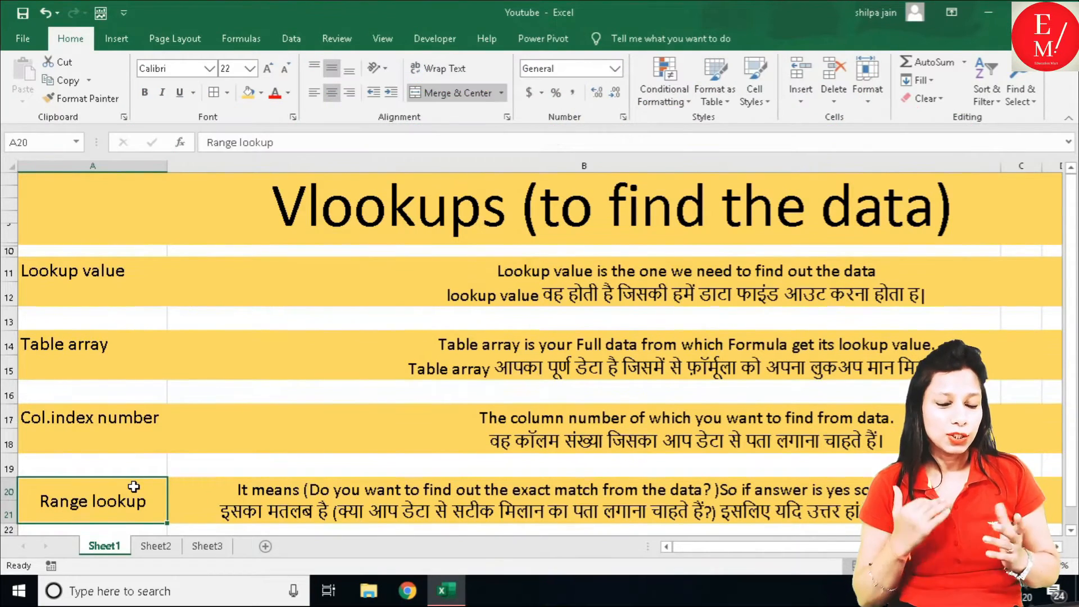
pyautogui.click(155, 546)
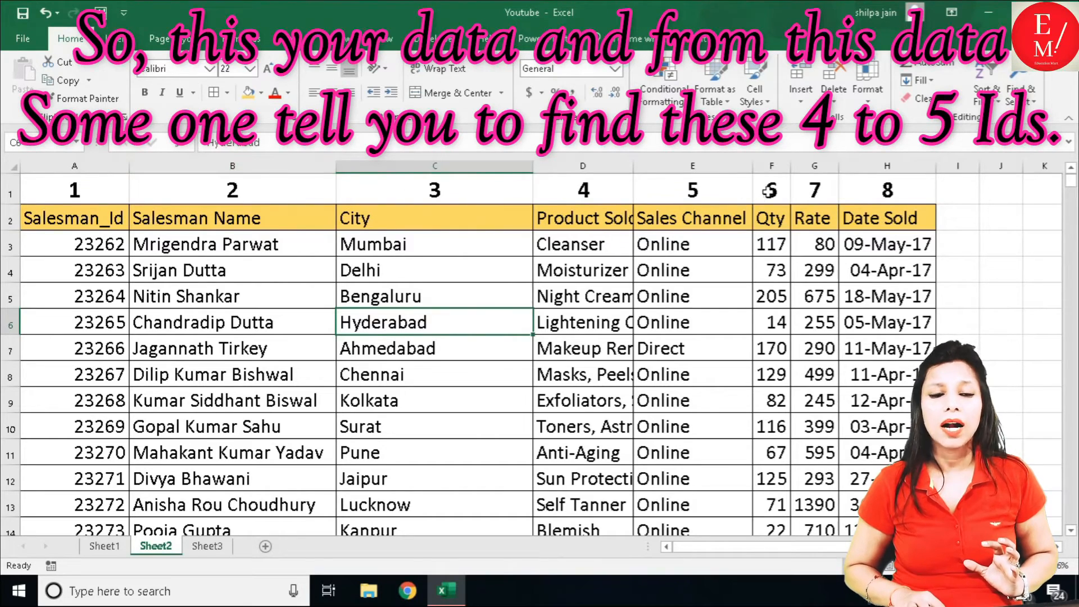
pyautogui.click(217, 548)
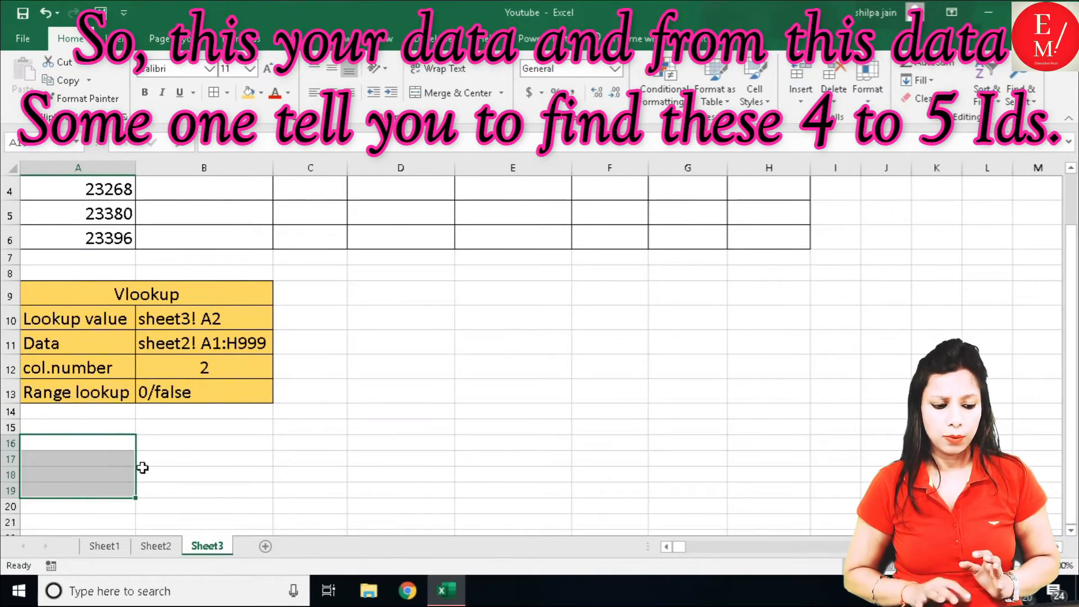
pyautogui.click(125, 442)
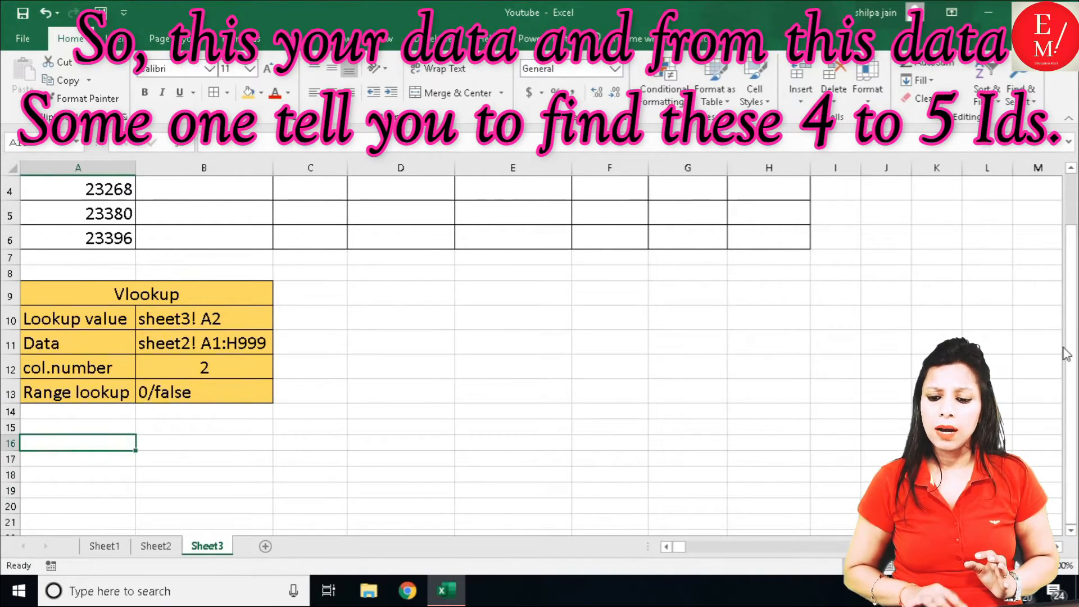
pyautogui.moveTo(1066, 354); pyautogui.dragTo(1075, 243)
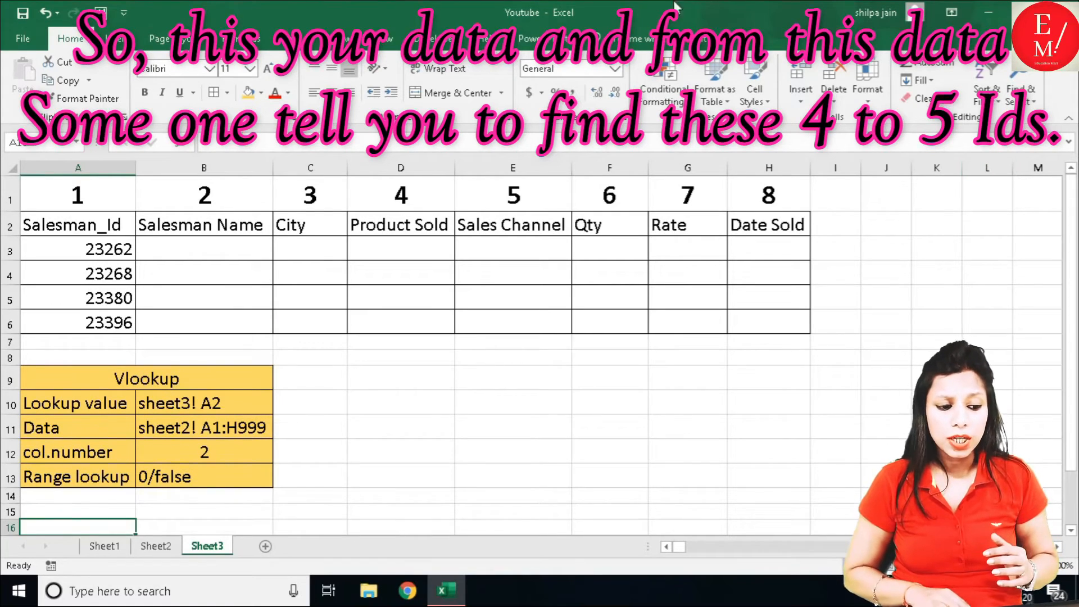
pyautogui.moveTo(105, 249); pyautogui.dragTo(110, 318)
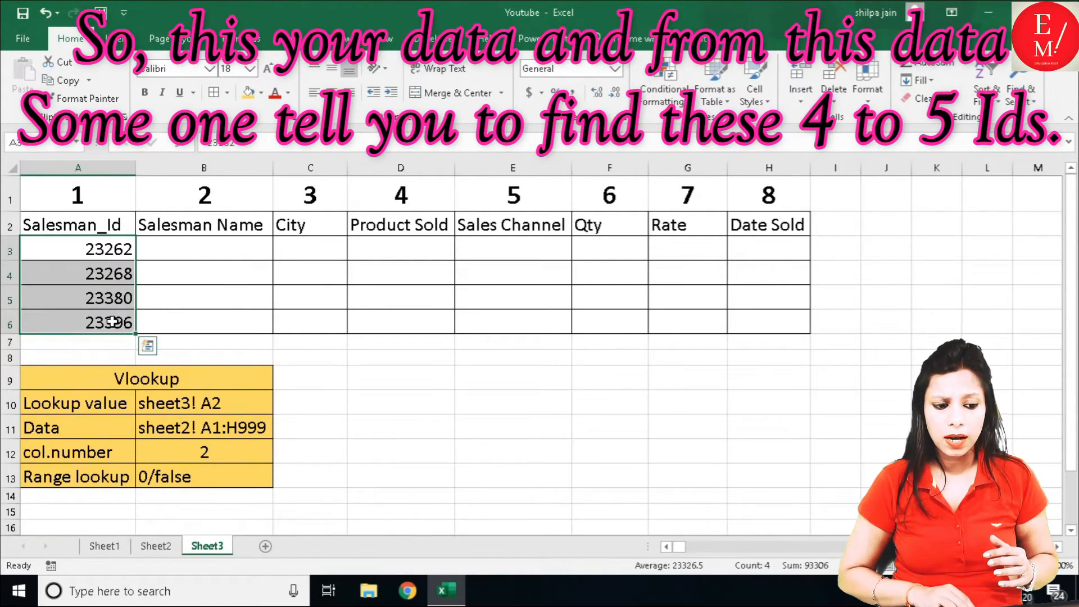
# Step: Start a VLOOKUP formula in B3 of Sheet3 with A3 as the lookup value
pyautogui.click(256, 237)
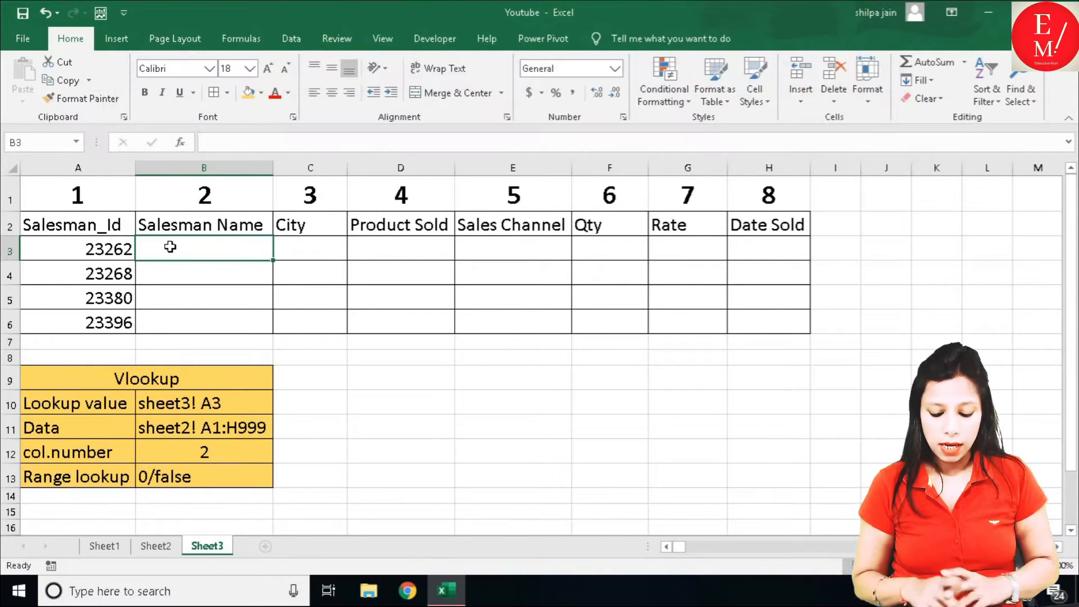
pyautogui.write('=vl')
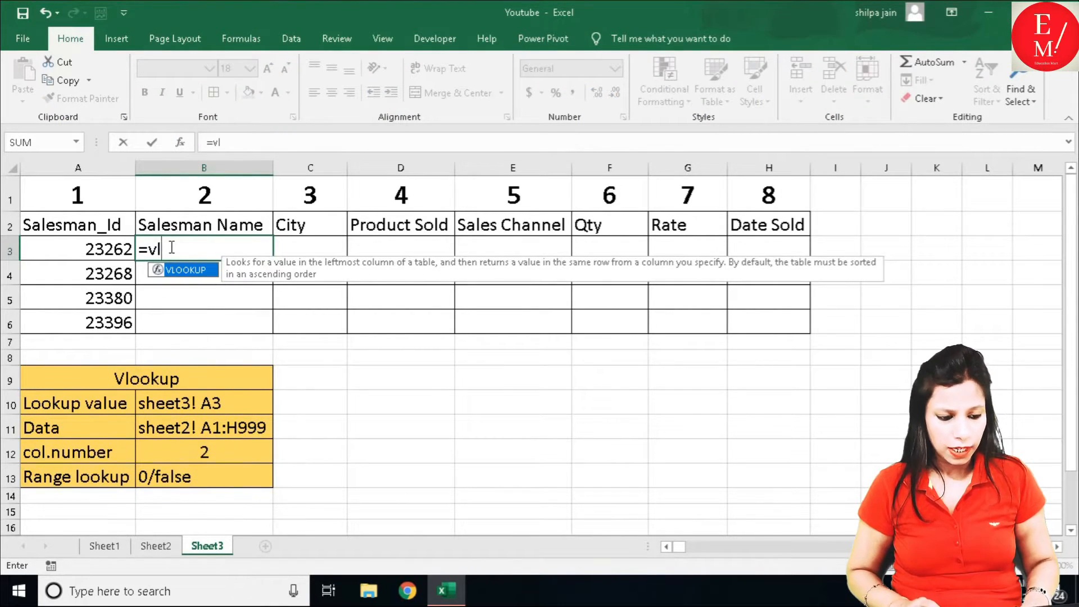
pyautogui.press('Tab')
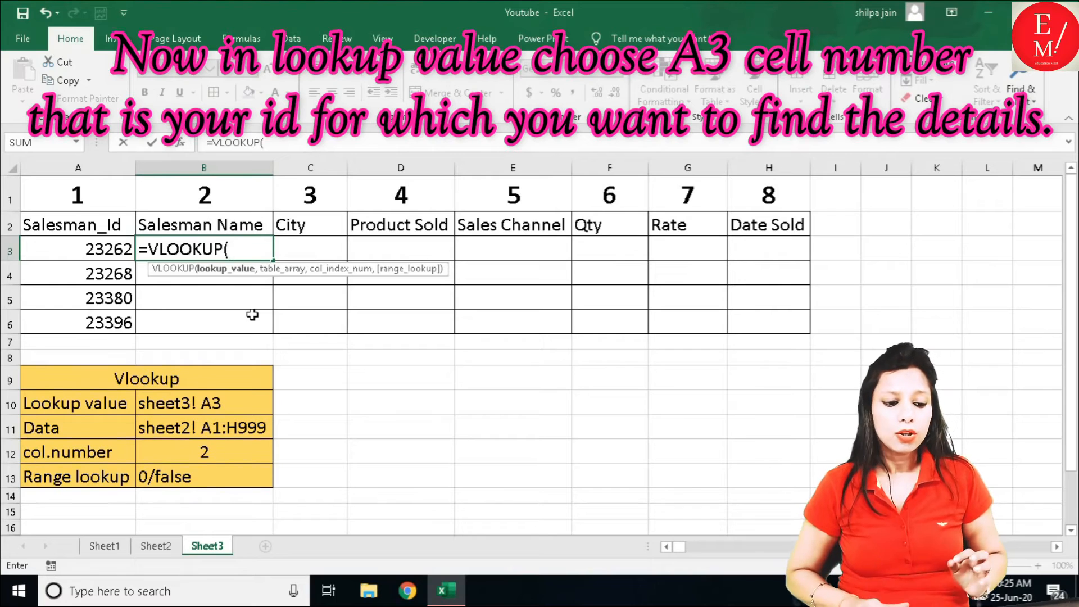
pyautogui.click(87, 245)
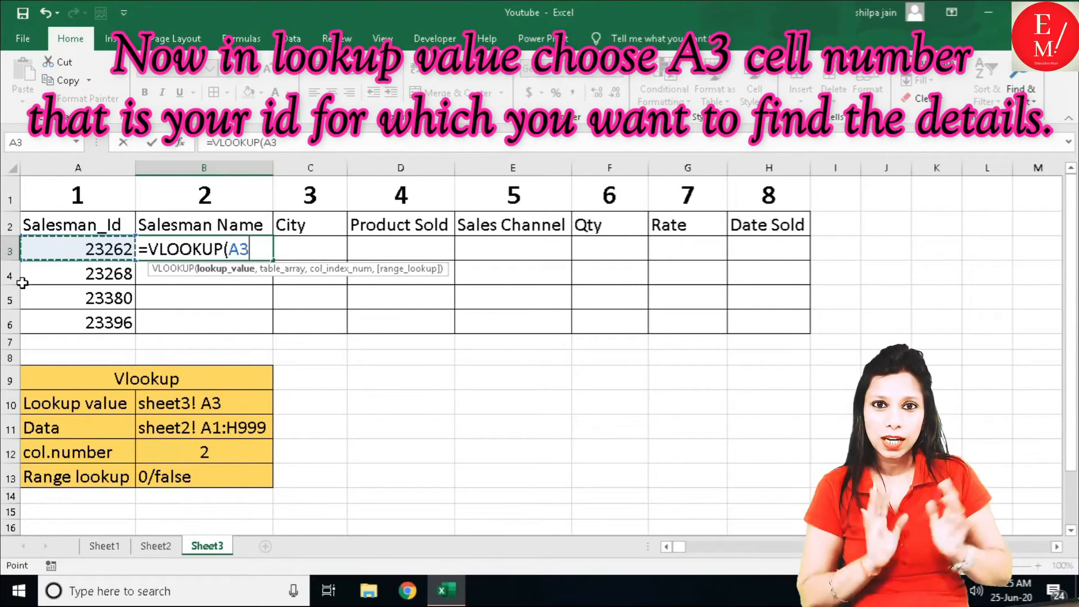
pyautogui.write(',')
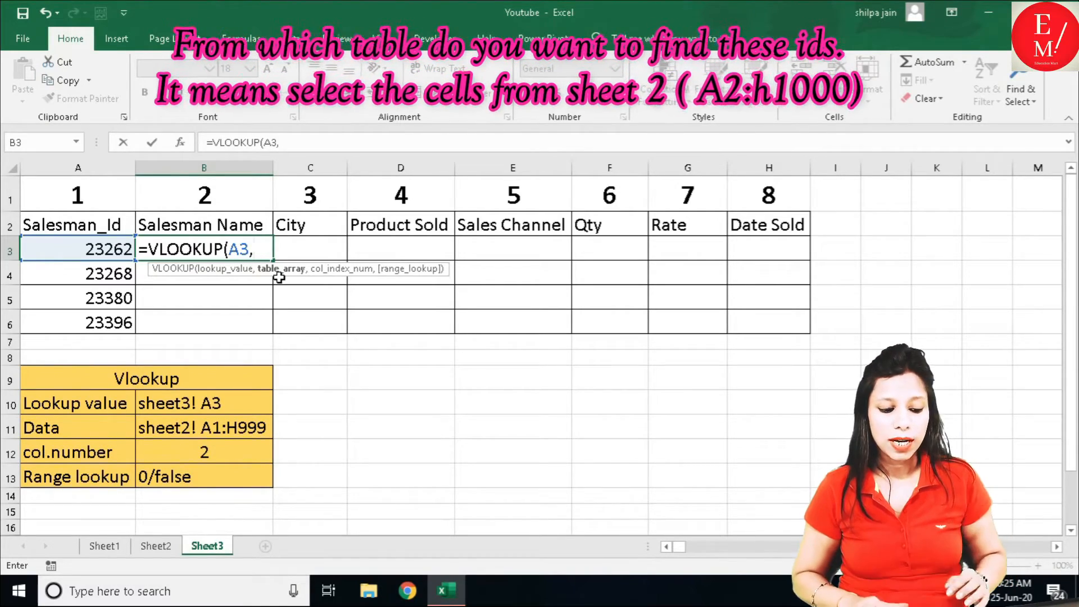
# Step: Try Sheet2!A2:H1000 as the table array of the B3 formula
pyautogui.click(156, 546)
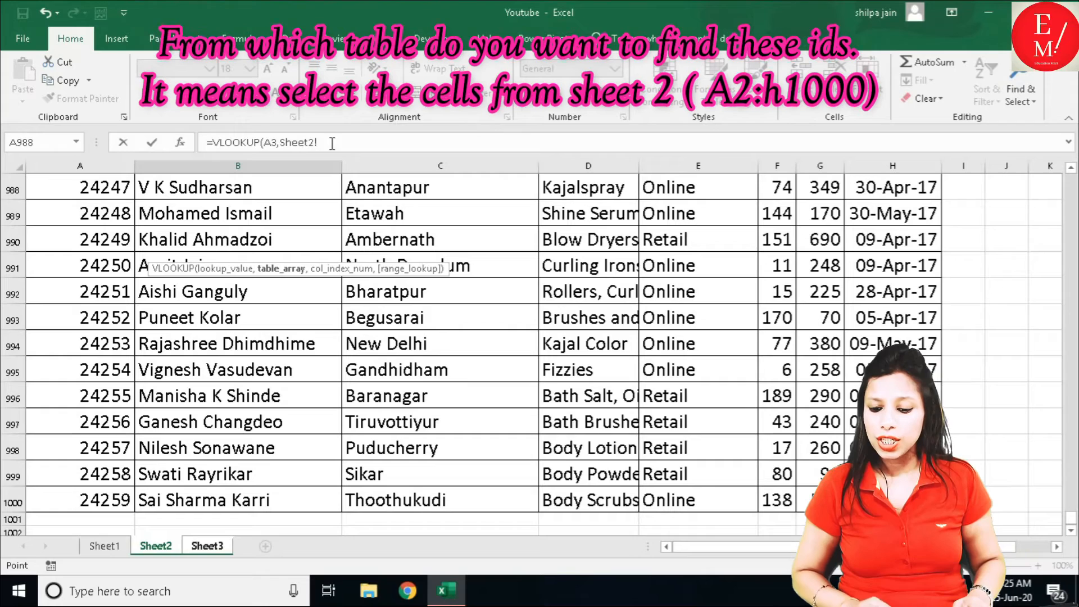
pyautogui.moveTo(1072, 518); pyautogui.dragTo(1034, 138)
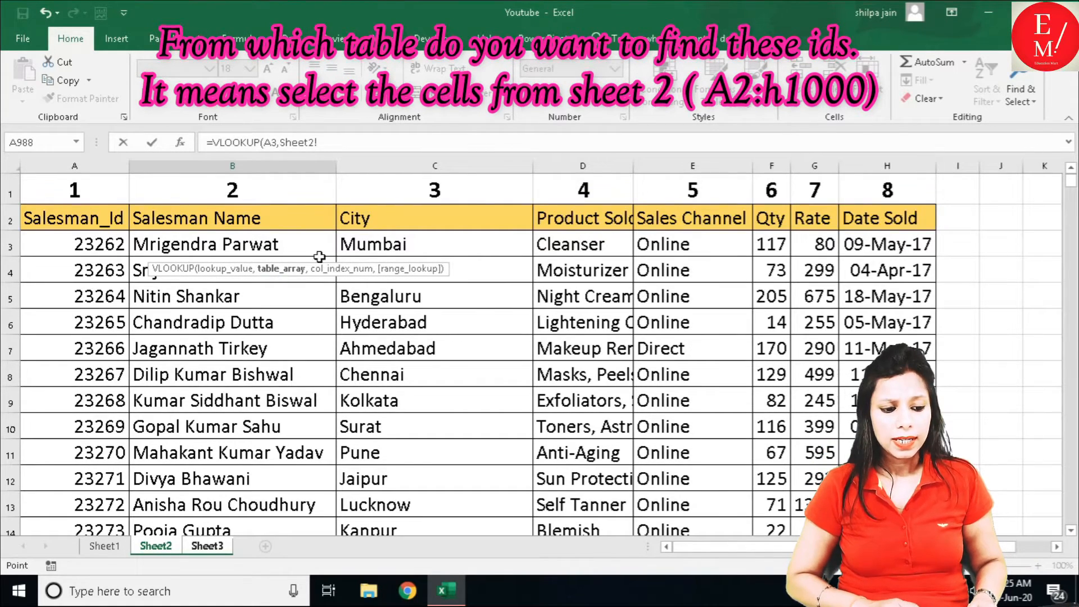
pyautogui.click(107, 221)
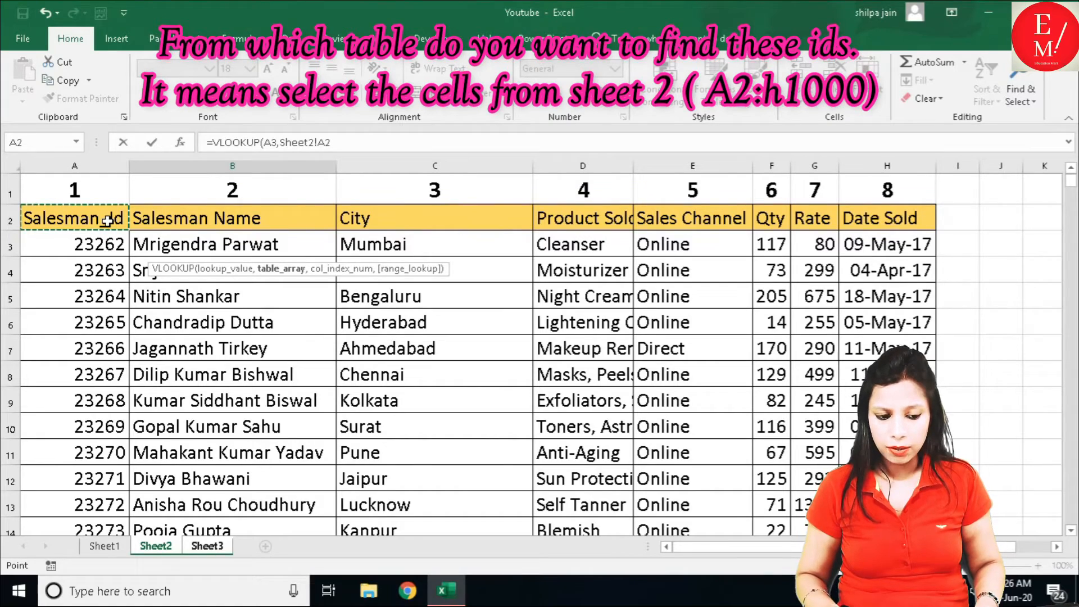
pyautogui.hotkey('ctrl', 'shift', 'Right')
pyautogui.hotkey('ctrl', 'shift', 'Down')
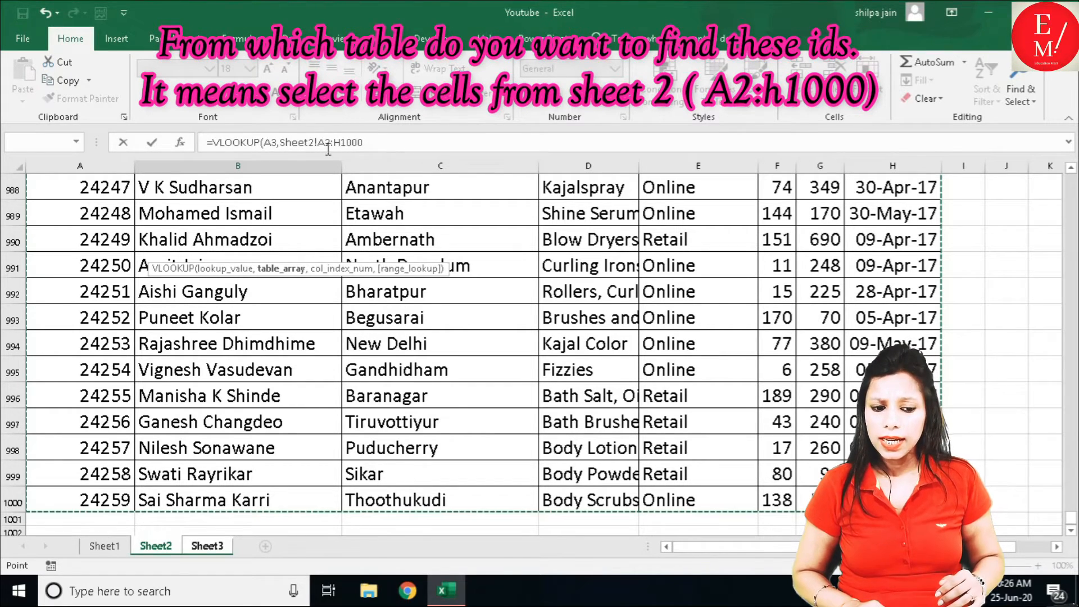
pyautogui.click(376, 145)
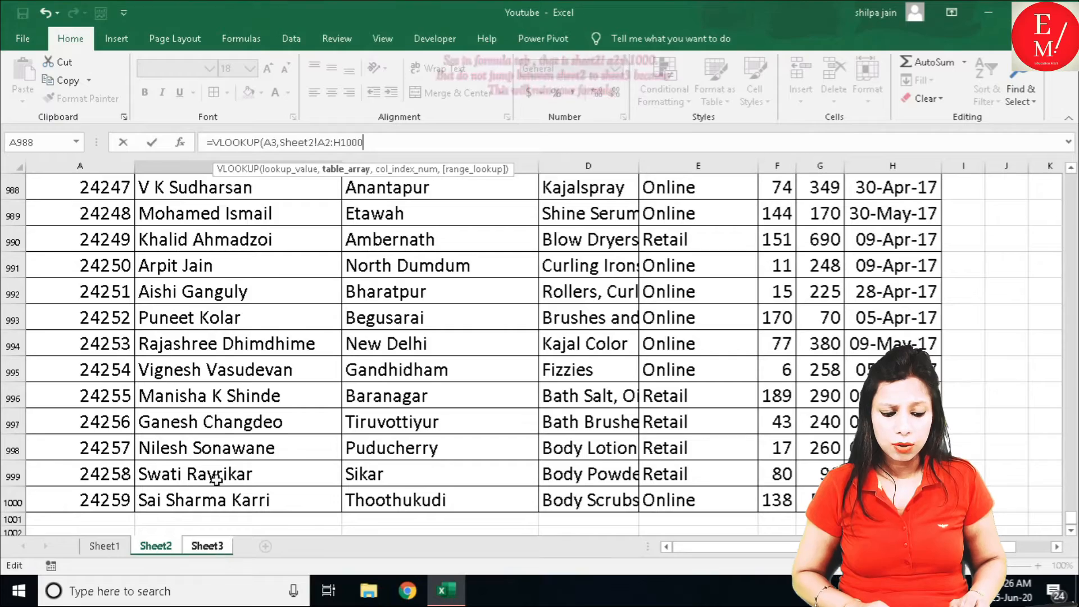
# Step: Return to Sheet3 with the unfinished formula and cut it back to =VLOOKUP(A3, by removing the table array
pyautogui.click(221, 548)
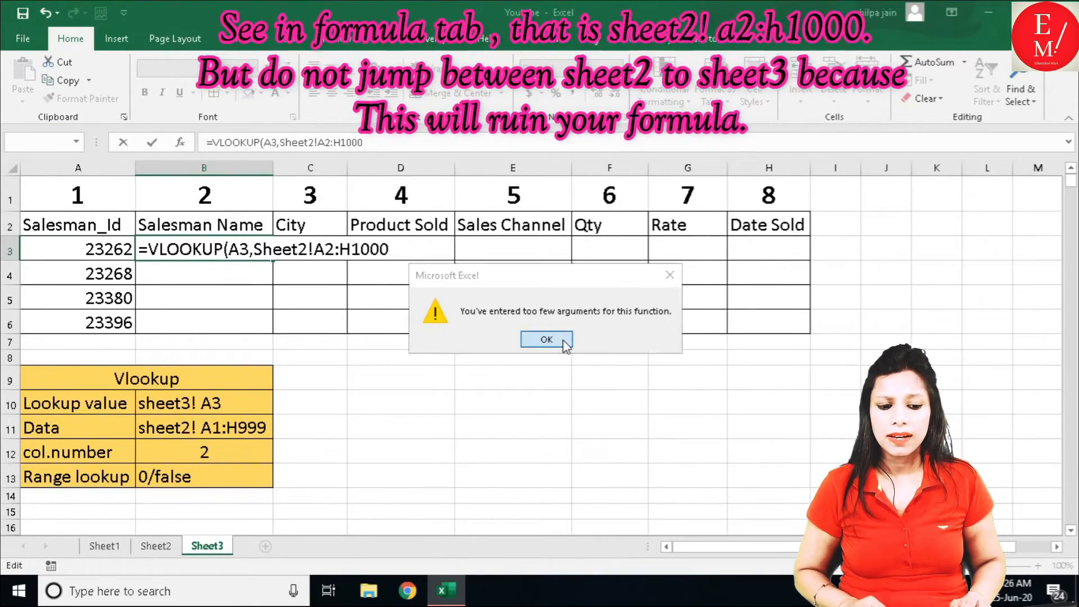
pyautogui.click(548, 339)
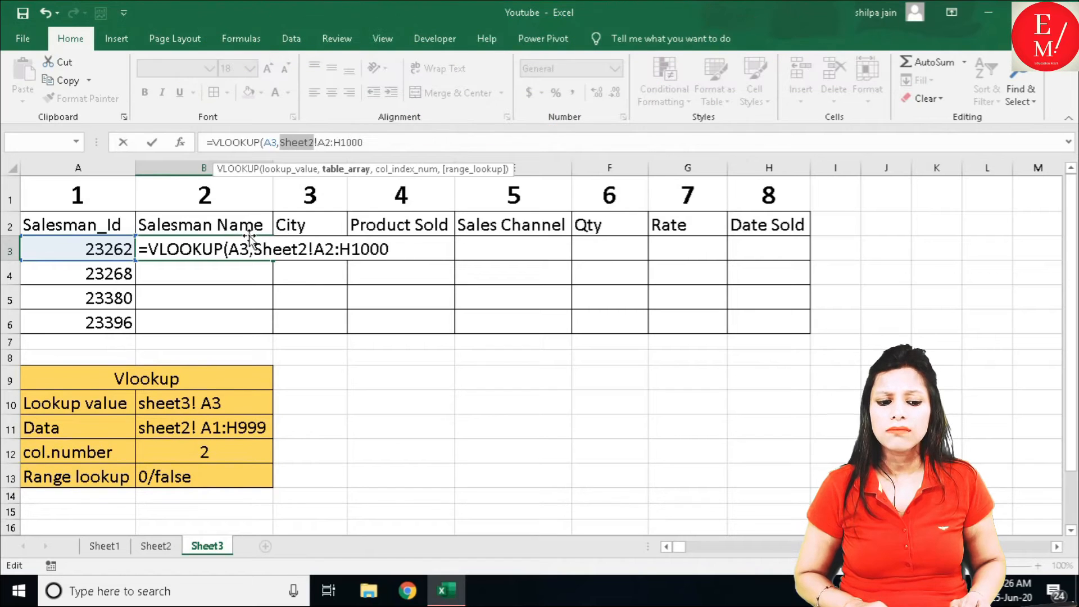
pyautogui.click(405, 252)
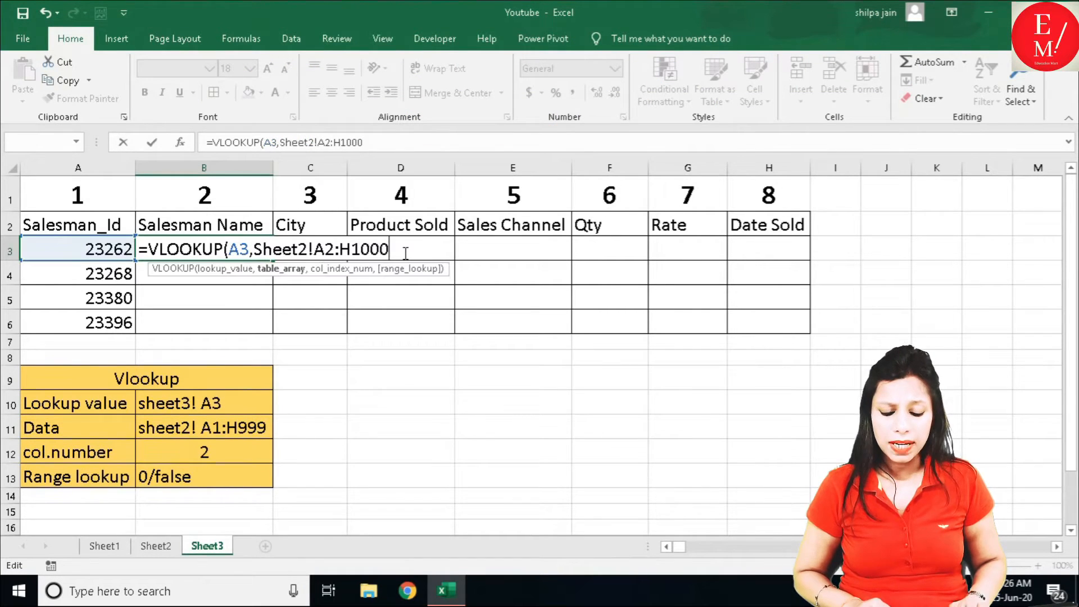
pyautogui.press('BackSpace')
pyautogui.press('BackSpace')
pyautogui.press('BackSpace')
pyautogui.press('BackSpace')
pyautogui.press('BackSpace')
pyautogui.press('BackSpace')
pyautogui.press('BackSpace')
pyautogui.press('BackSpace')
pyautogui.press('BackSpace')
pyautogui.press('BackSpace')
pyautogui.press('BackSpace')
pyautogui.press('BackSpace')
pyautogui.press('BackSpace')
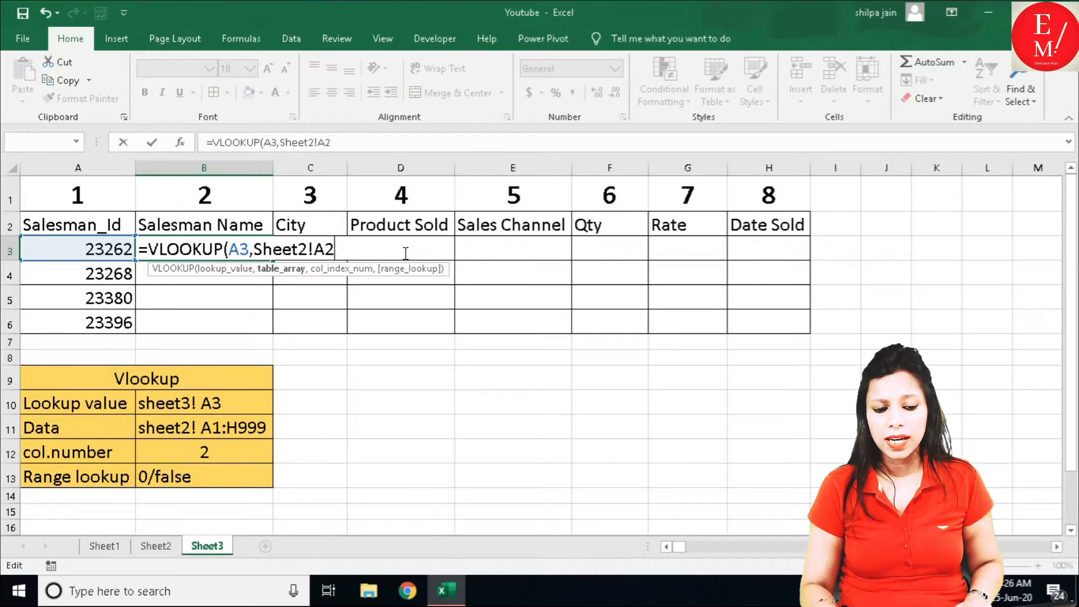
pyautogui.press('BackSpace')
pyautogui.press('BackSpace')
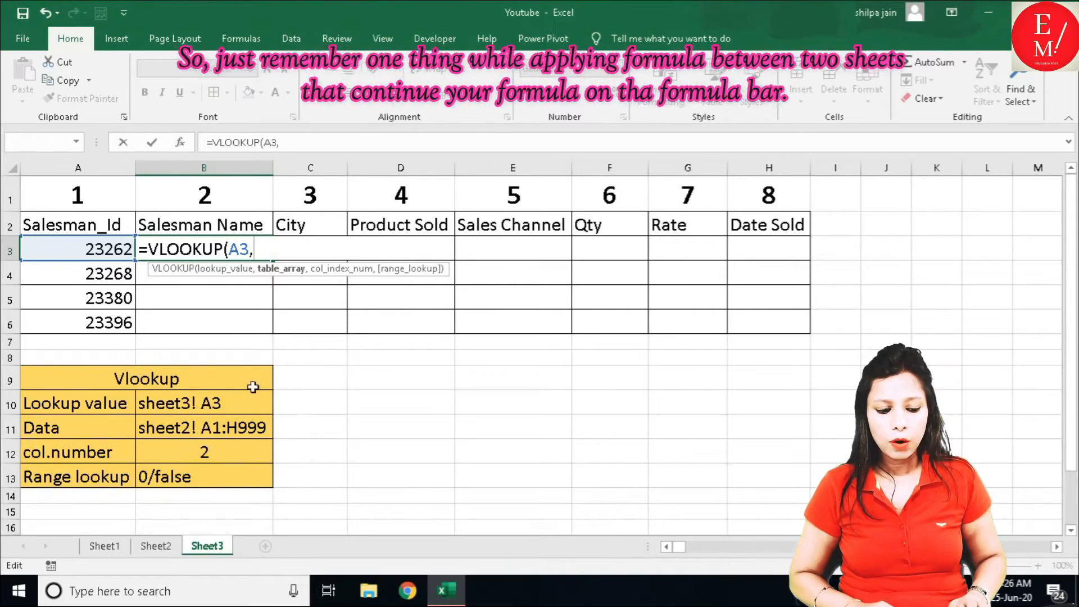
# Step: Set the table array of the B3 formula to A2:H1000 on Sheet2 and continue to the column index argument
pyautogui.click(156, 546)
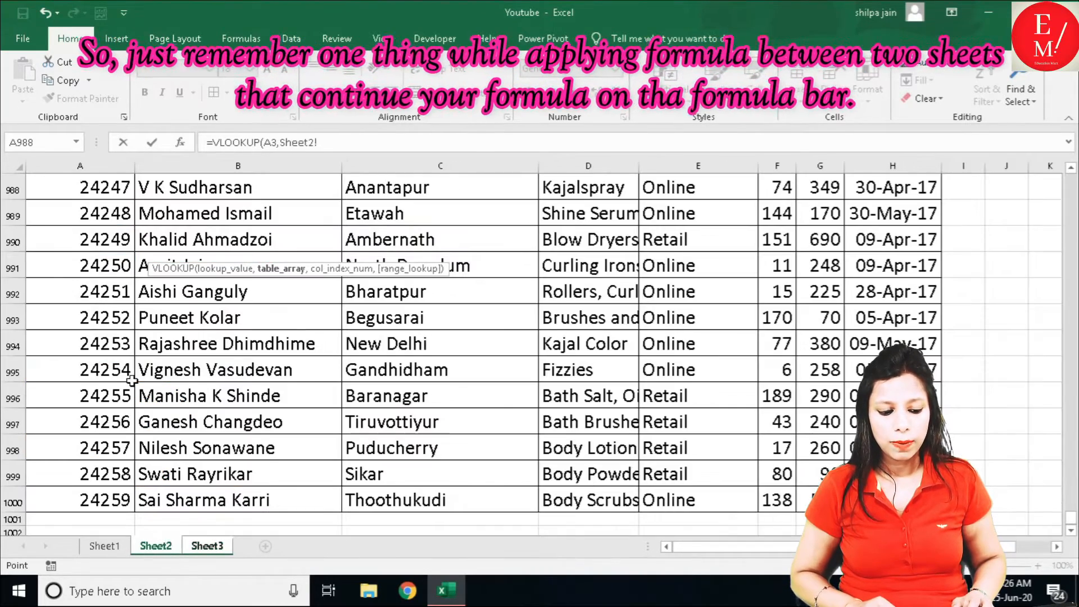
pyautogui.click(115, 501)
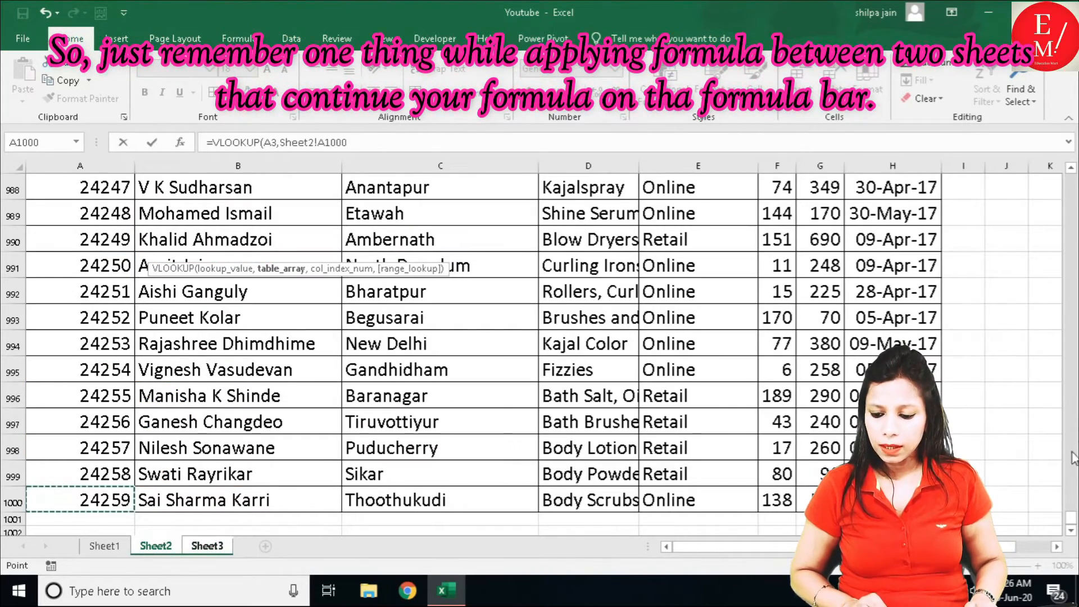
pyautogui.moveTo(1071, 520); pyautogui.dragTo(1071, 179)
pyautogui.click(66, 219)
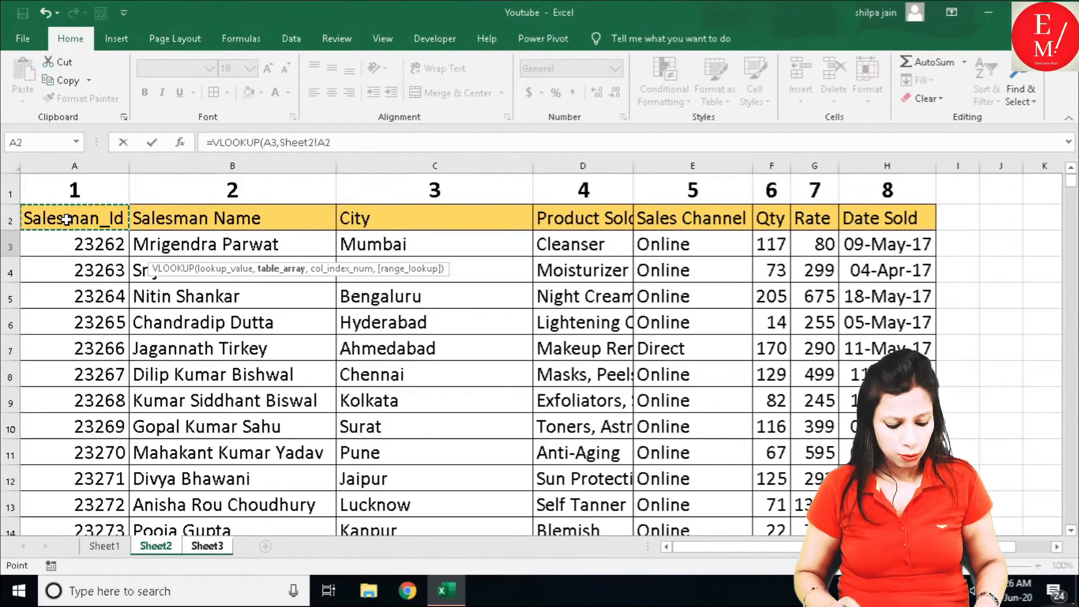
pyautogui.hotkey('ctrl', 'shift', 'Right')
pyautogui.hotkey('ctrl', 'shift', 'Down')
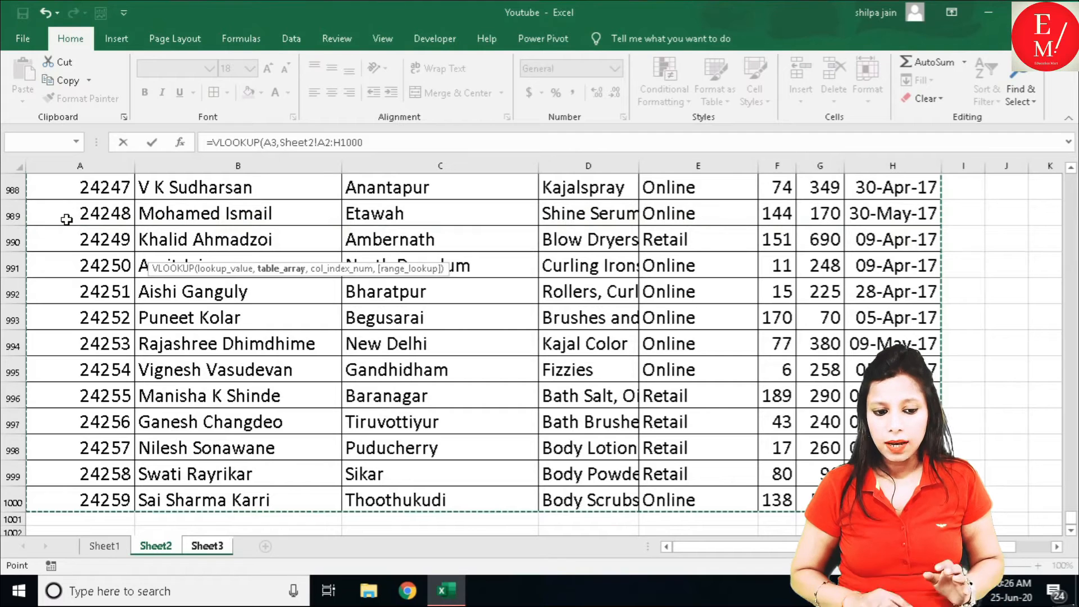
pyautogui.click(373, 141)
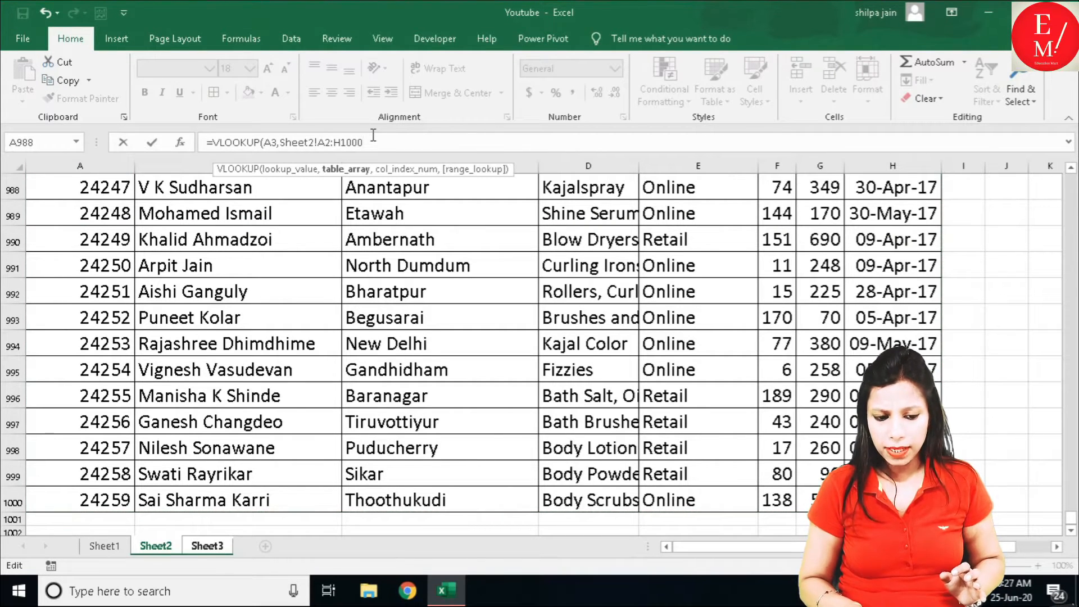
pyautogui.write(',')
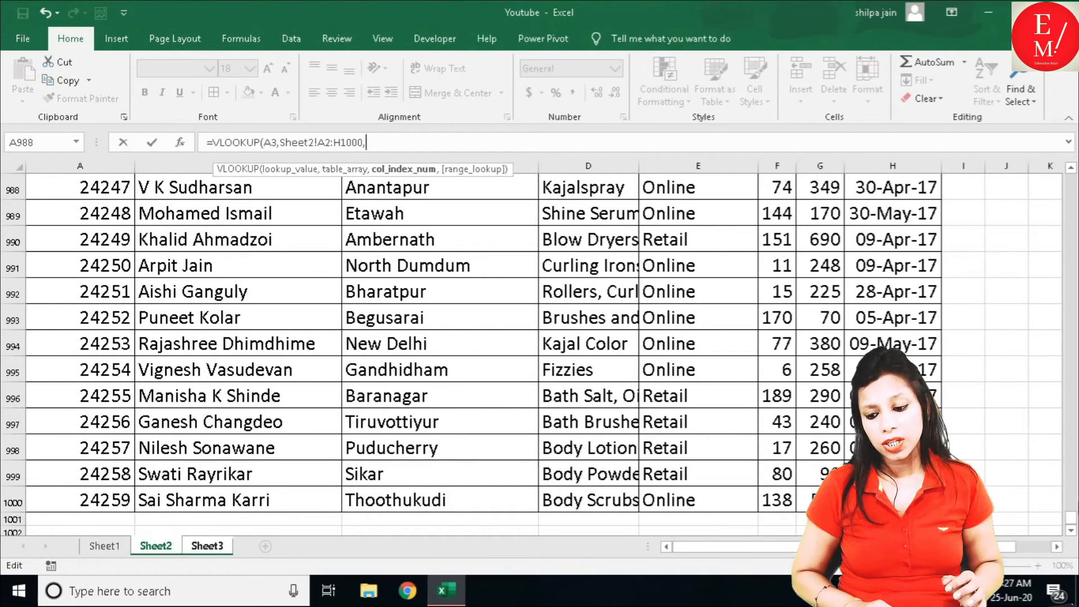
# Step: Complete the B3 formula with column index 2 and range lookup 0 for an exact match, and enter it
pyautogui.moveTo(1071, 523); pyautogui.dragTo(1069, 171)
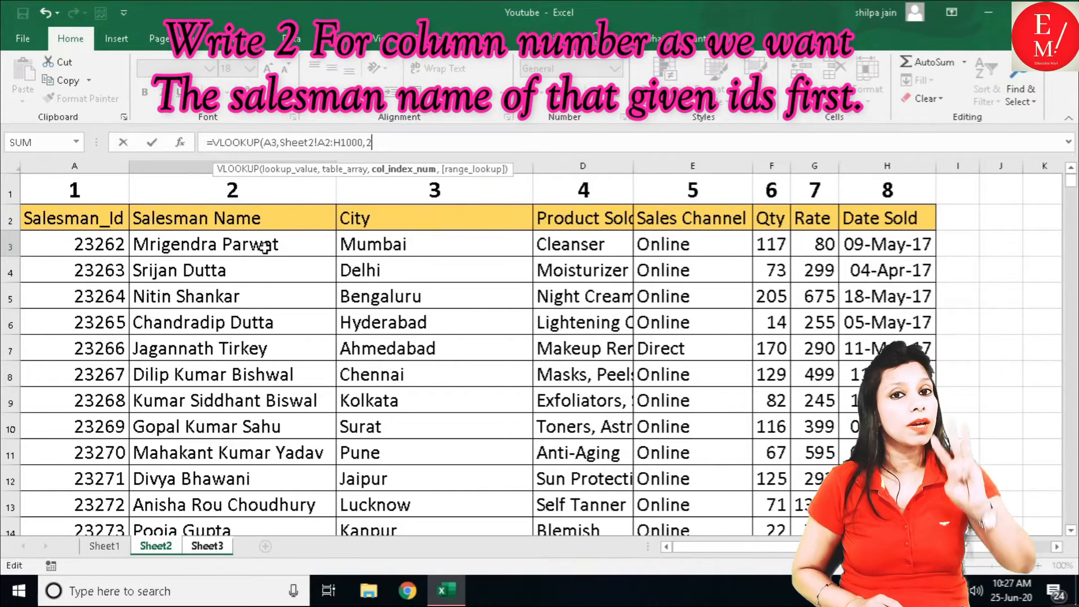
pyautogui.click(268, 142)
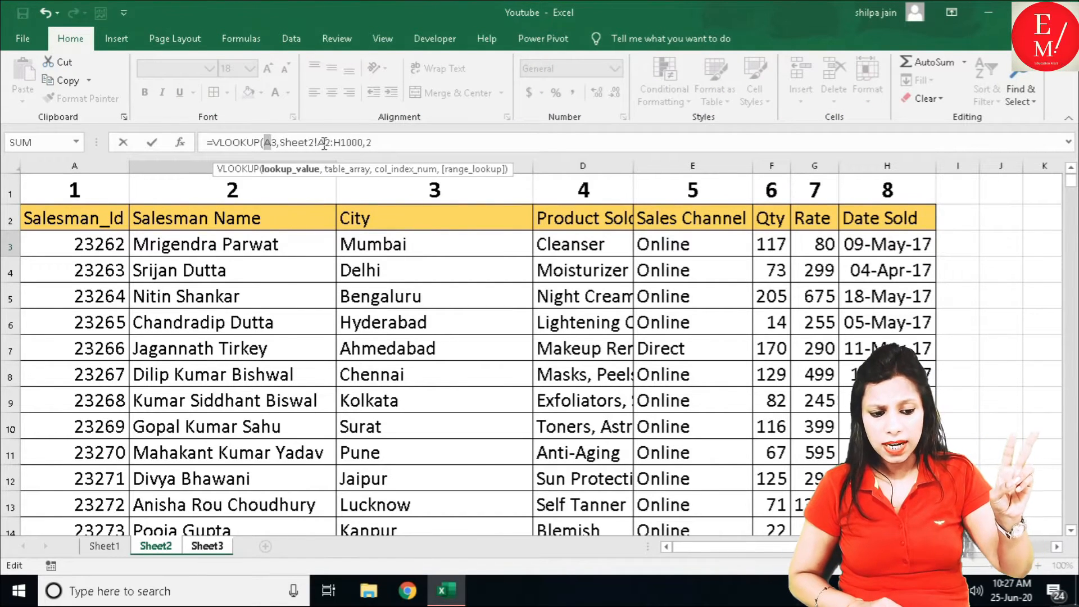
pyautogui.click(380, 145)
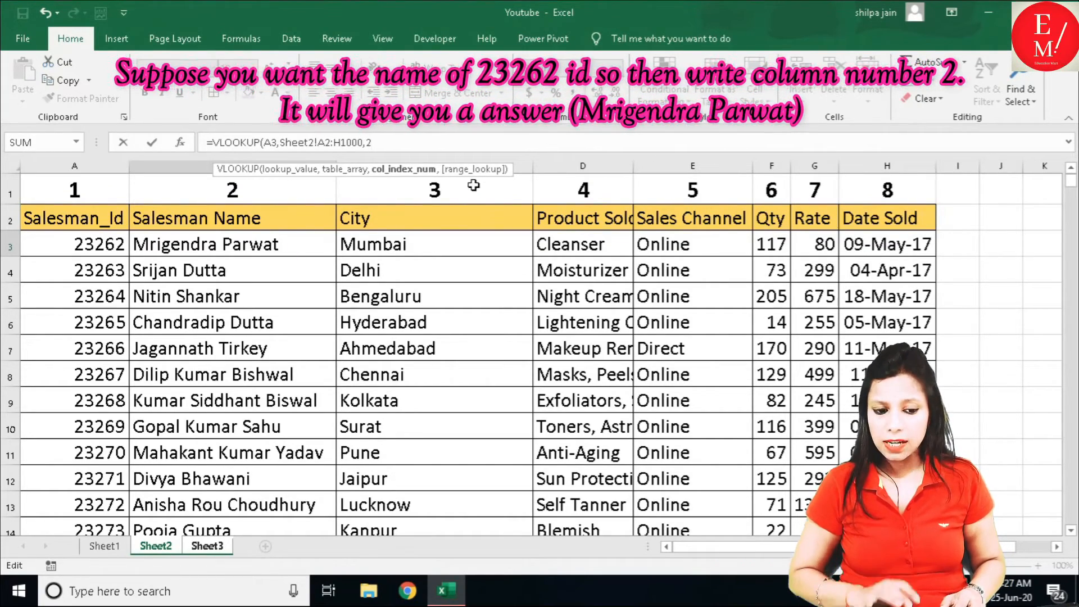
pyautogui.write(',')
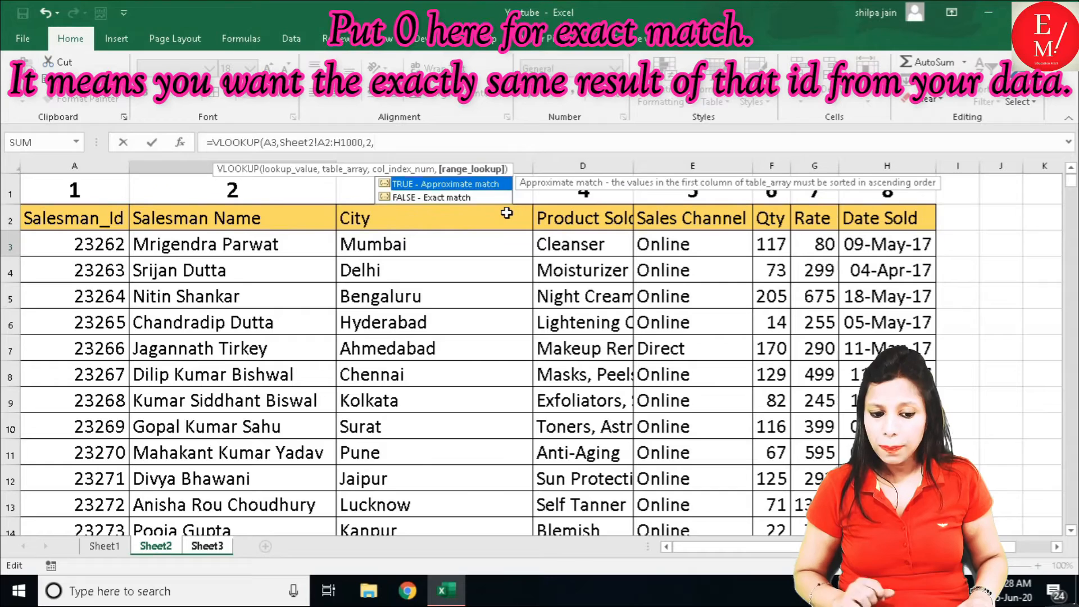
pyautogui.press('Down')
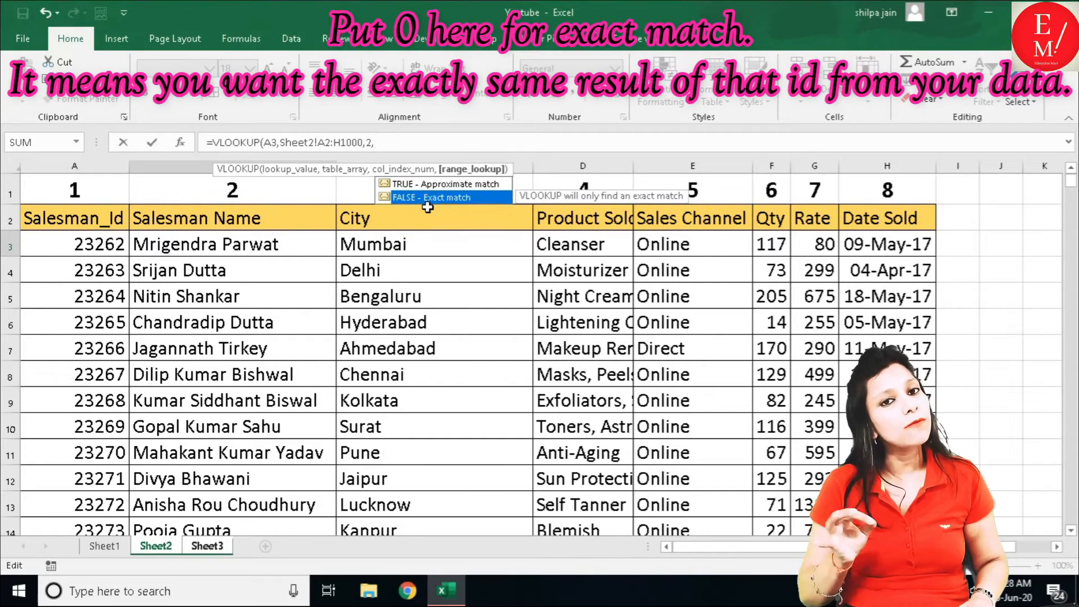
pyautogui.write('0')
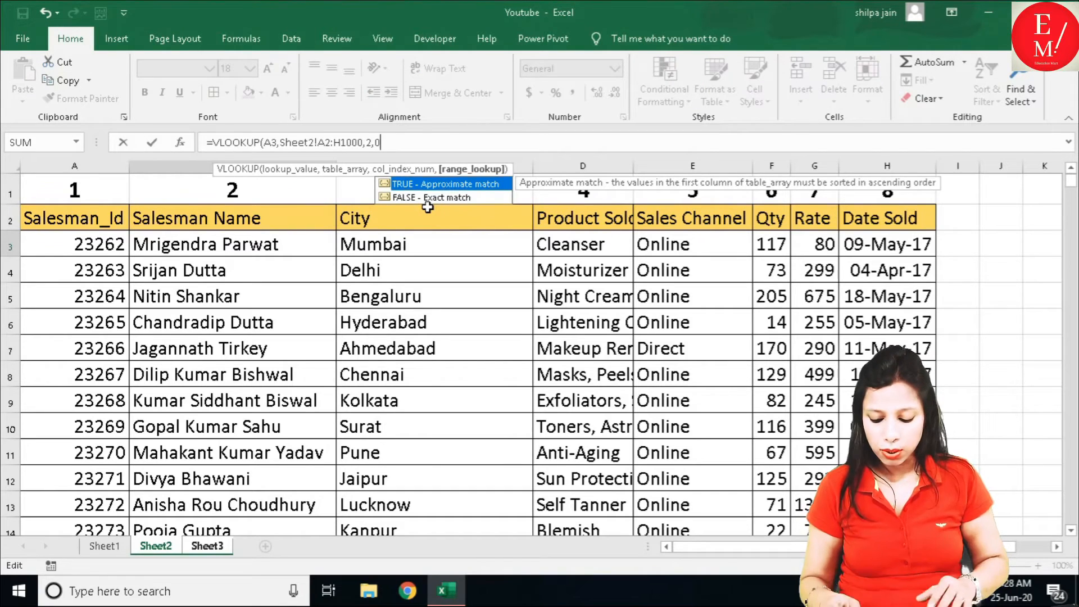
pyautogui.write(')')
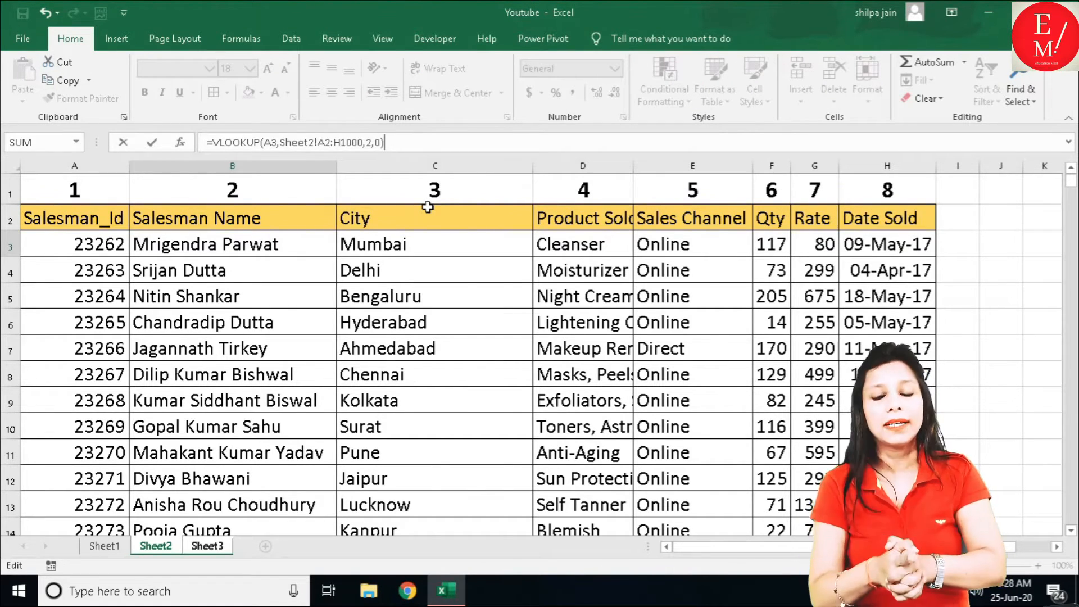
pyautogui.press('Return')
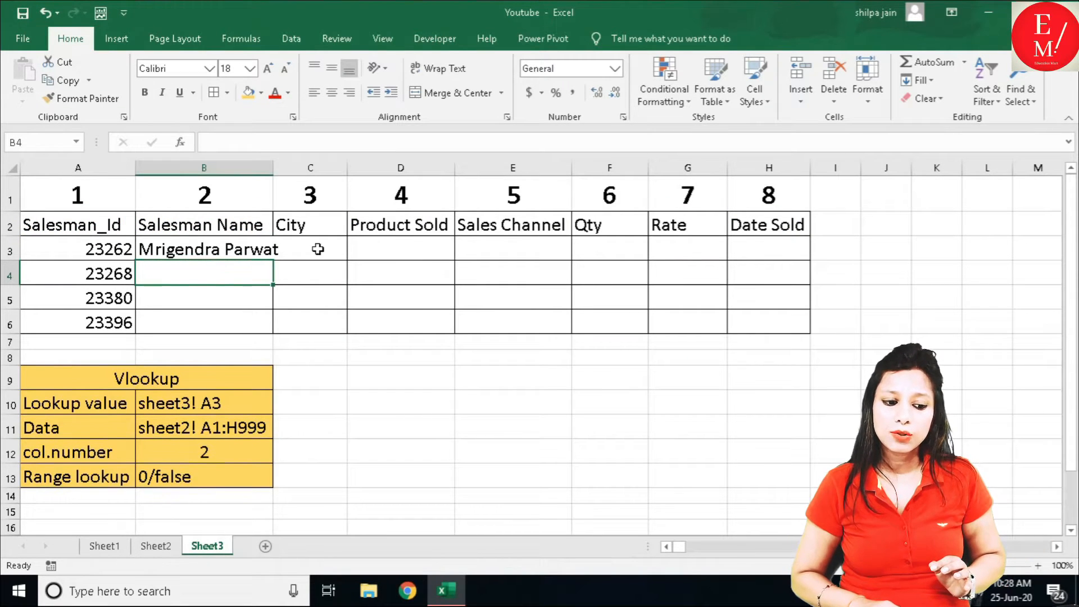
# Step: Open the B3 formula and examine its lookup value, table array, column index and range lookup arguments
pyautogui.doubleClick(207, 253)
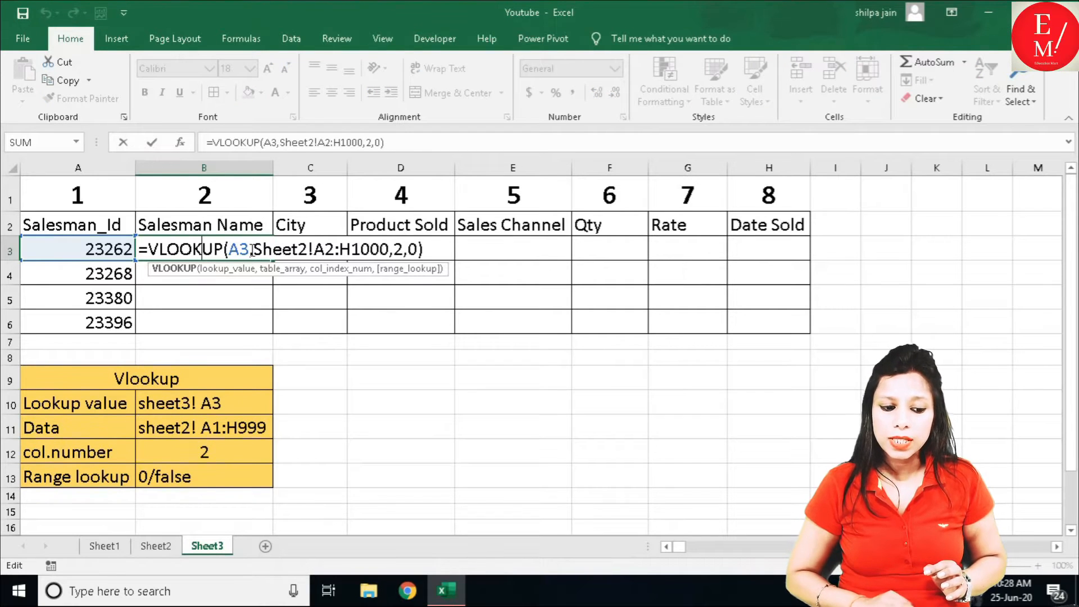
pyautogui.doubleClick(248, 249)
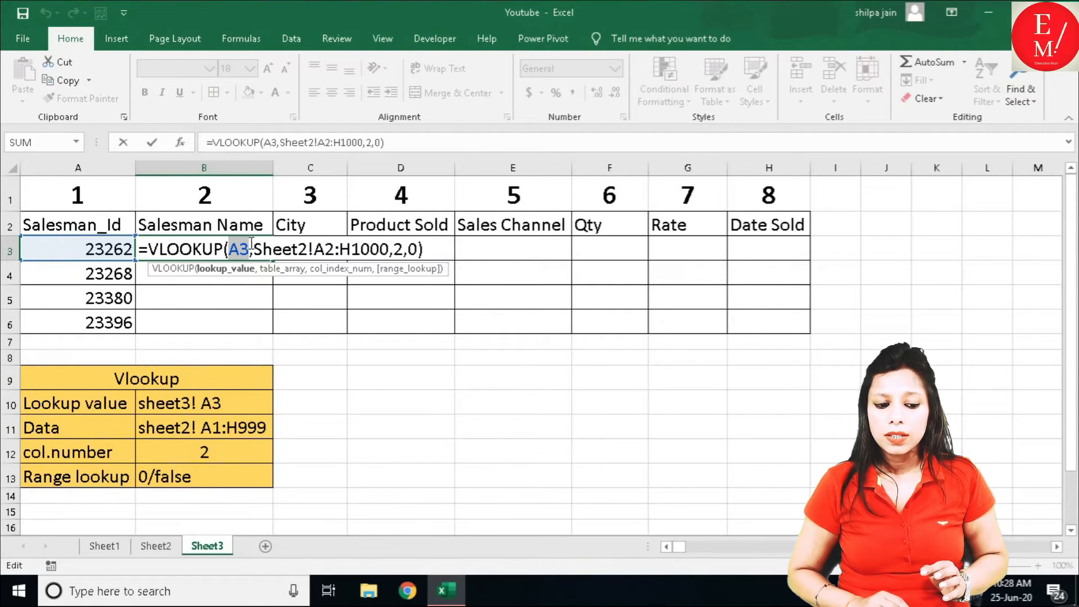
pyautogui.click(306, 251)
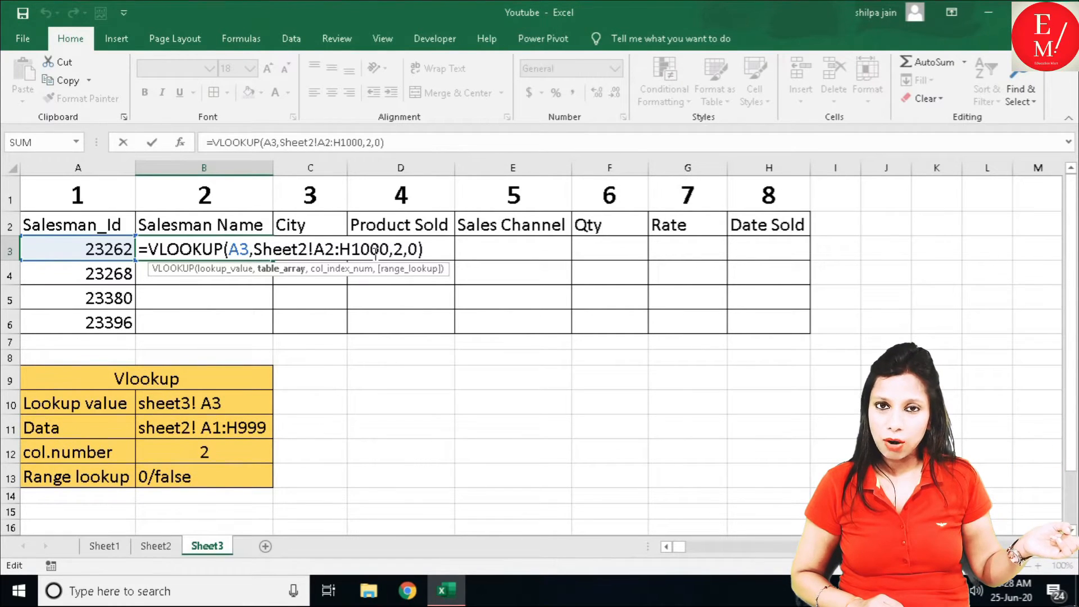
pyautogui.click(408, 250)
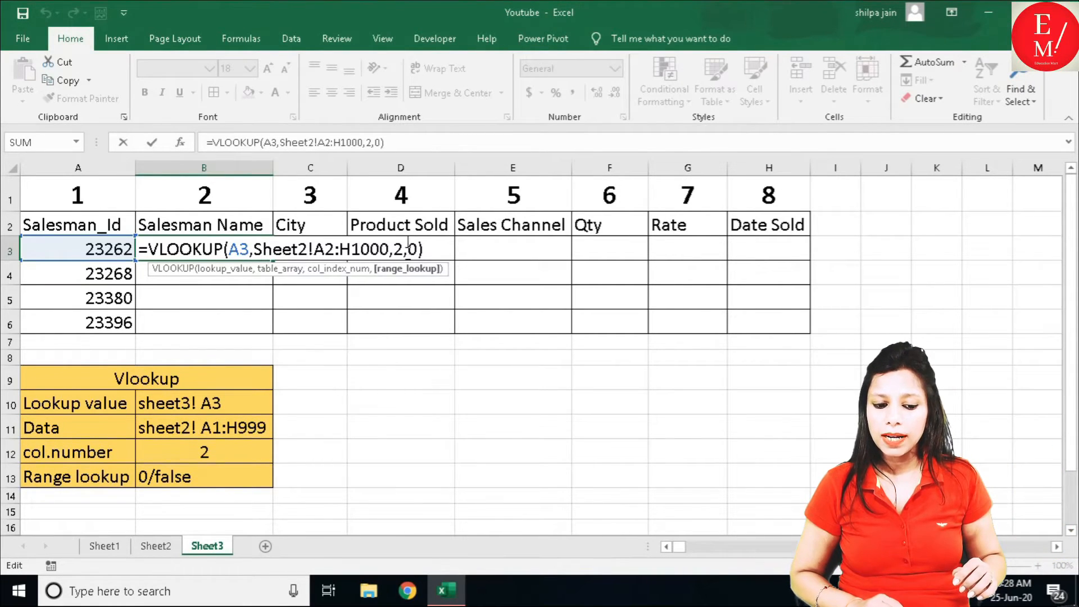
pyautogui.click(403, 249)
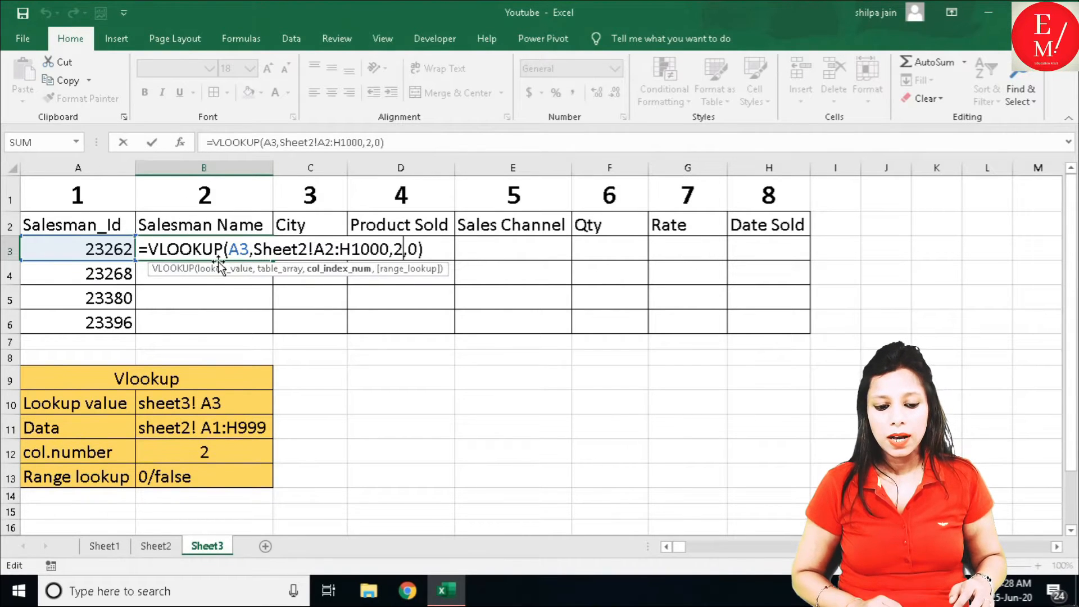
pyautogui.click(418, 249)
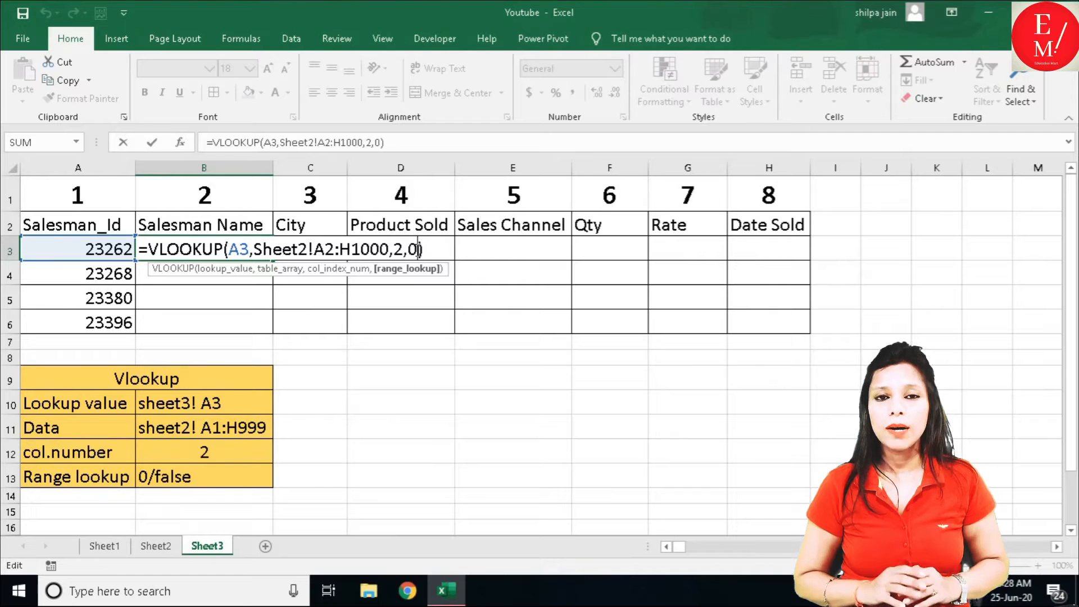
# Step: Close the B3 formula unchanged and widen column B to fit the salesman name
pyautogui.press('Return')
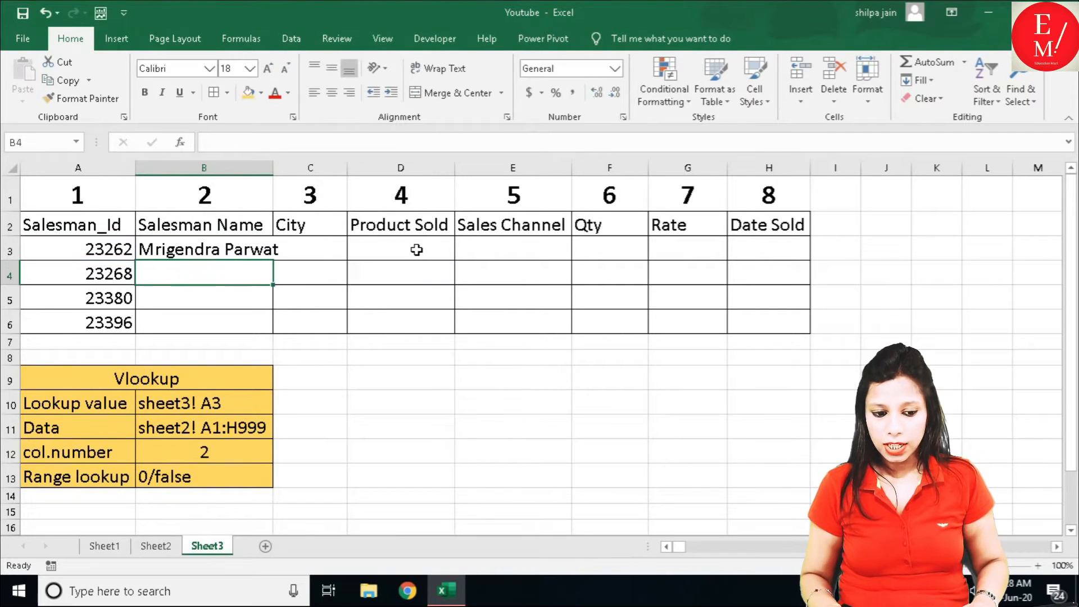
pyautogui.press('Up')
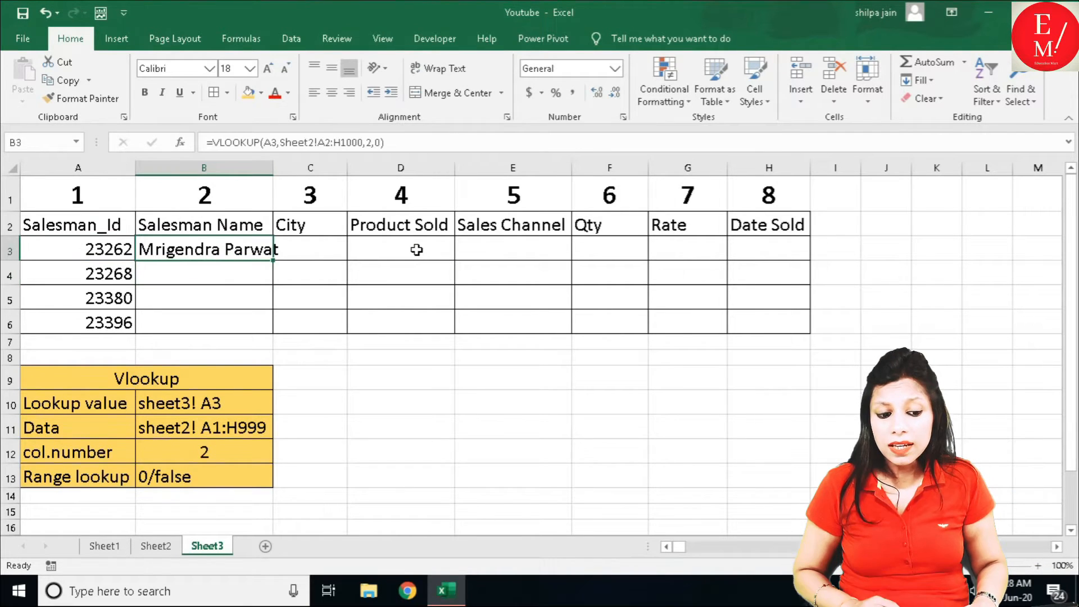
pyautogui.doubleClick(222, 250)
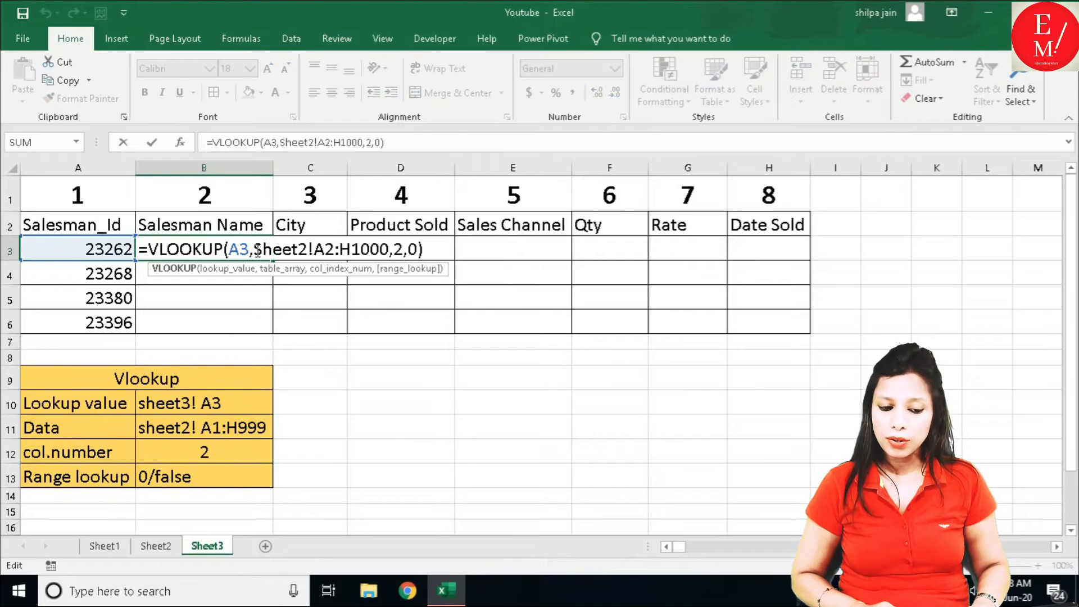
pyautogui.press('Escape')
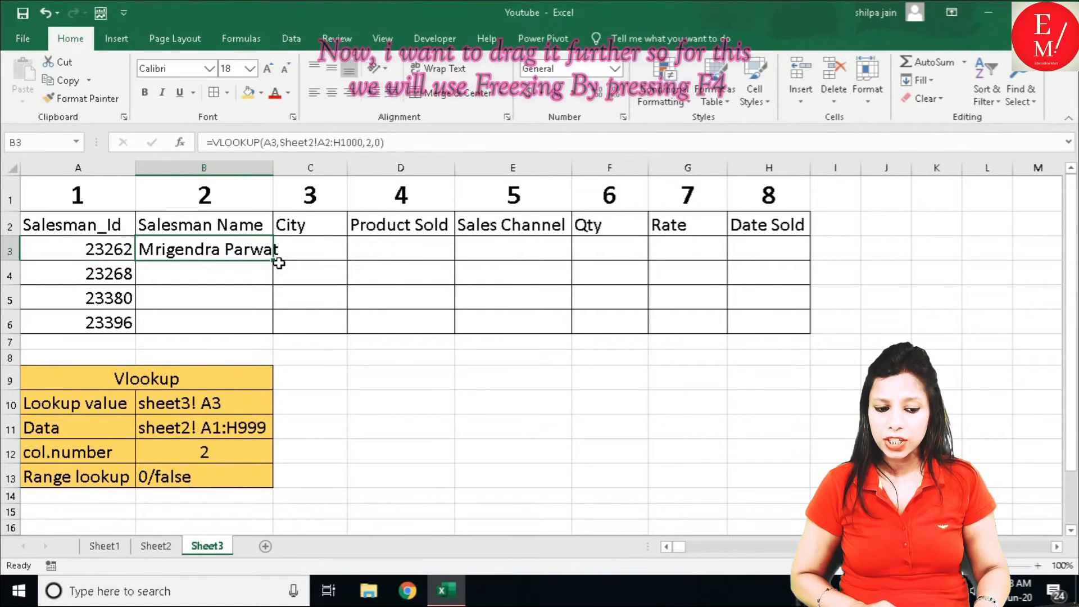
pyautogui.click(321, 249)
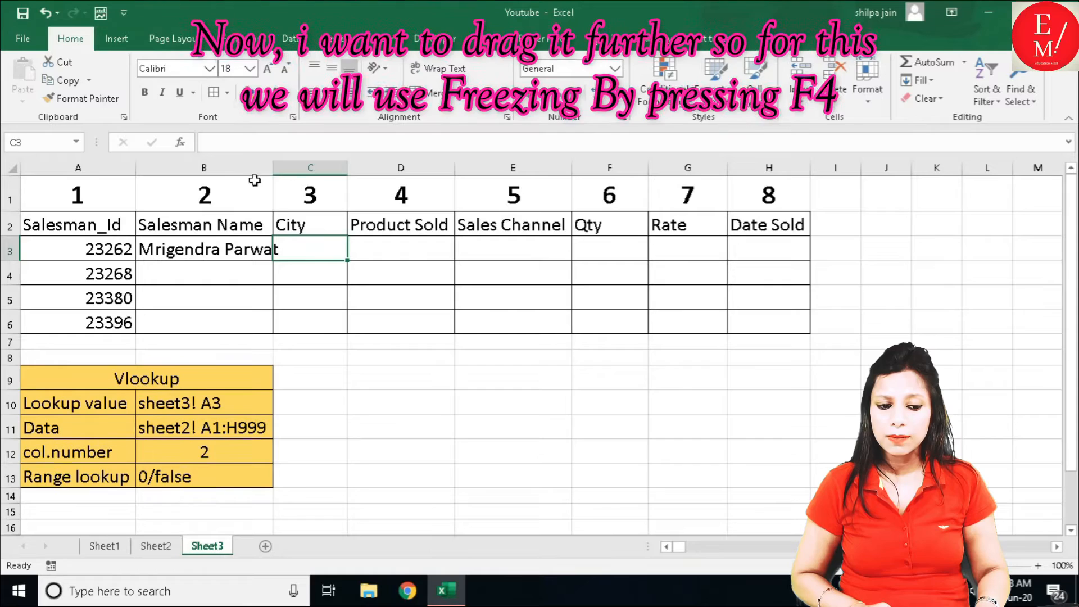
pyautogui.doubleClick(269, 167)
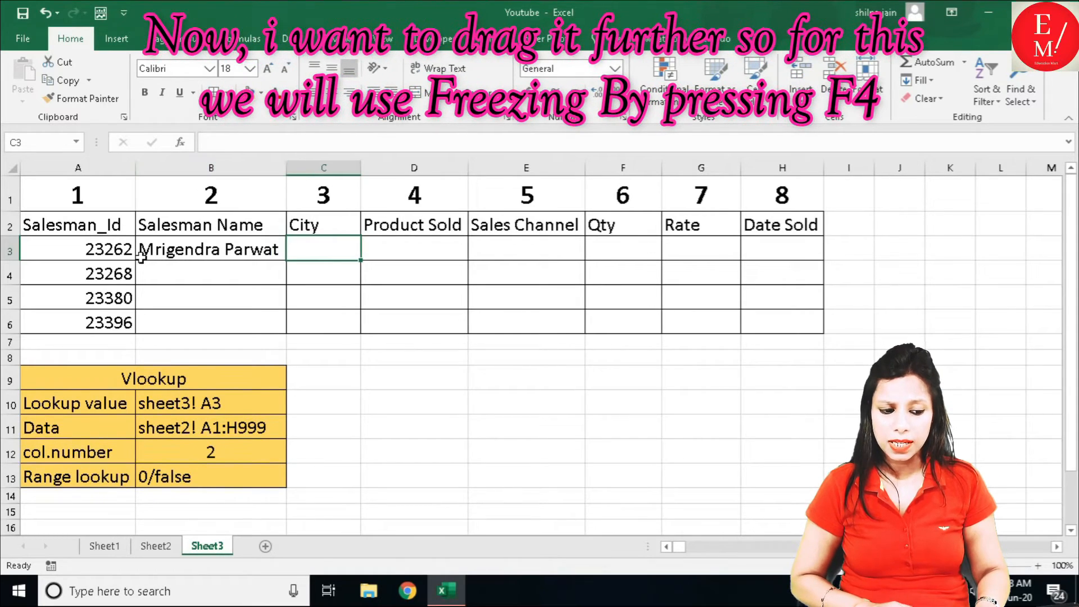
# Step: Make the B3 formula's lookup value $A$3 and its Sheet2 table array $A$2:$H$1000 absolute, and enter it
pyautogui.click(83, 248)
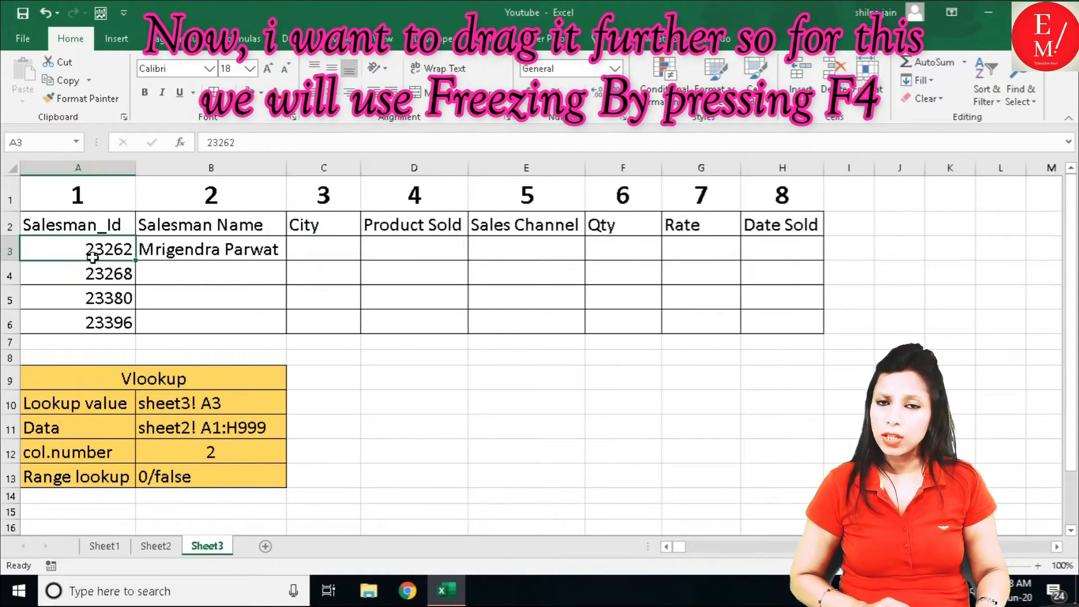
pyautogui.doubleClick(224, 248)
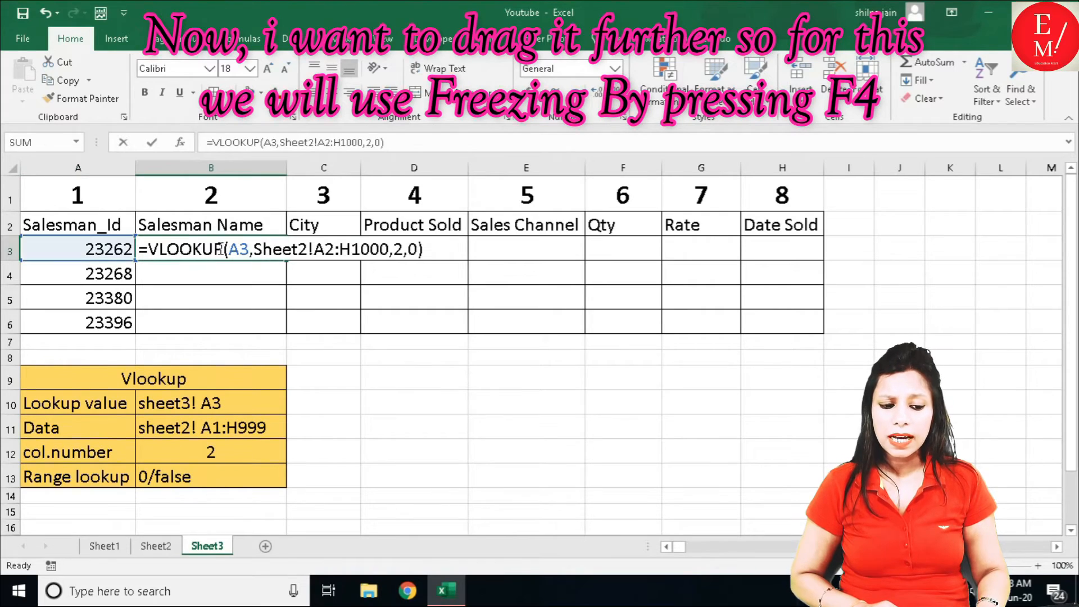
pyautogui.click(240, 251)
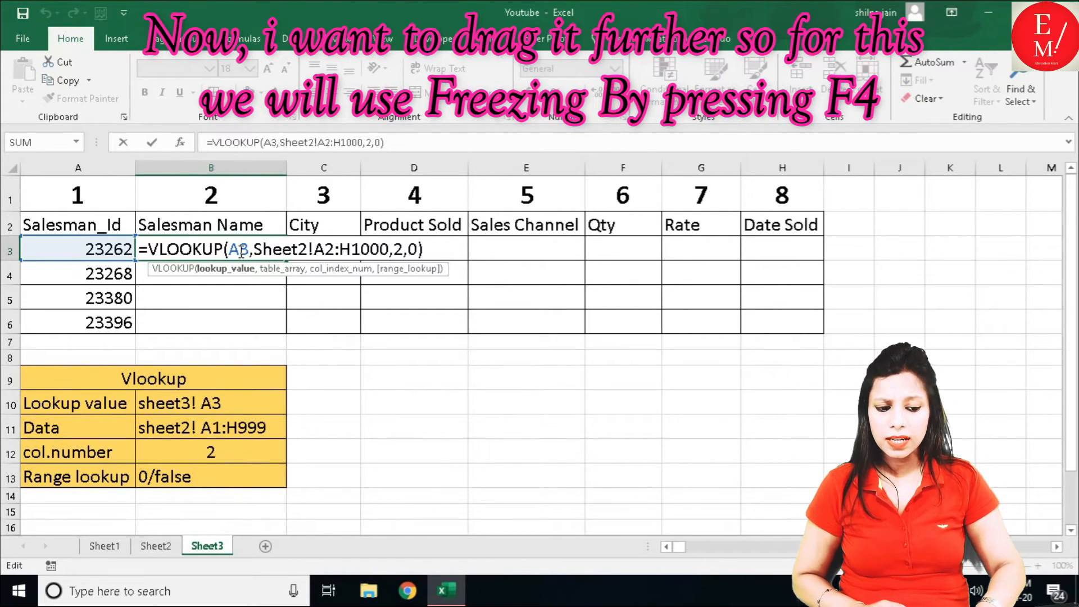
pyautogui.press('F4')
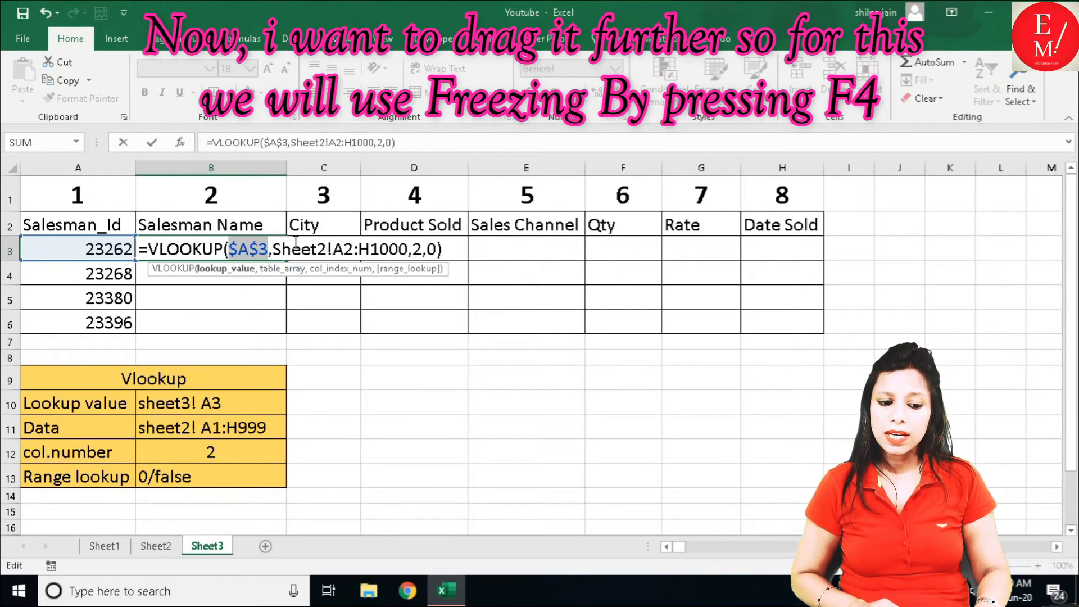
pyautogui.click(354, 249)
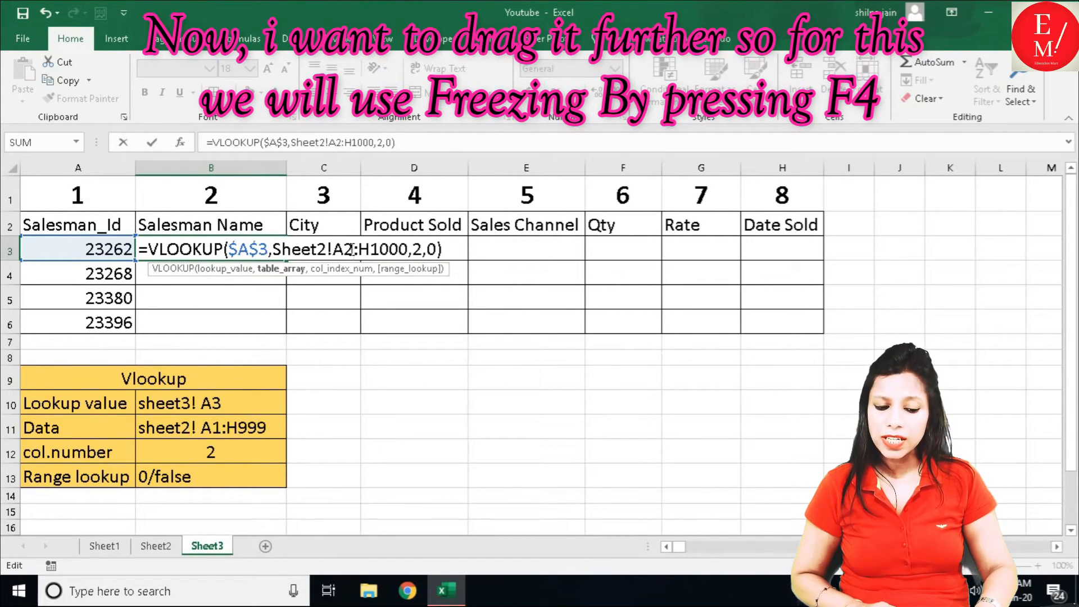
pyautogui.press('F4')
pyautogui.click(404, 251)
pyautogui.press('F4')
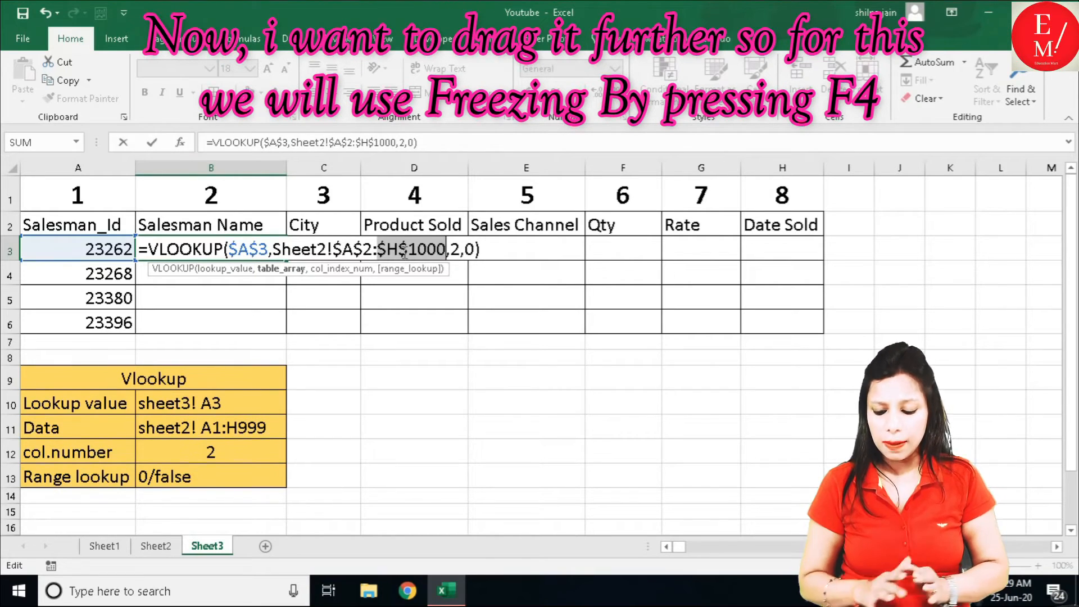
pyautogui.press('Return')
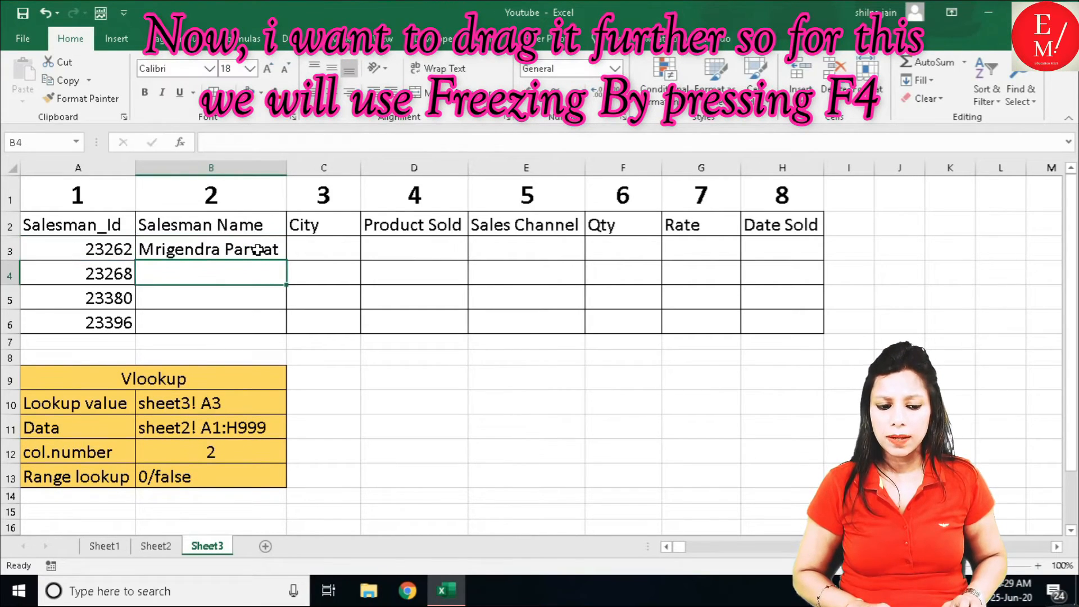
# Step: Fill the B3 formula across row 3 to H3 and widen column C to fit its contents
pyautogui.click(257, 250)
pyautogui.moveTo(287, 260); pyautogui.dragTo(809, 253)
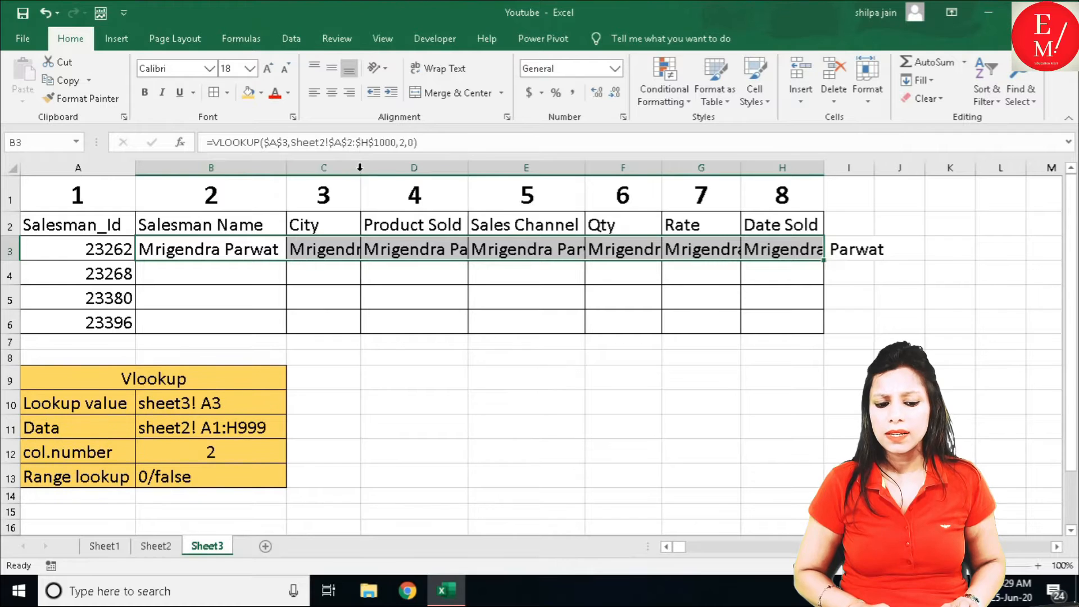
pyautogui.doubleClick(360, 169)
# Step: Set the column index number of the City formula in C3 to 3
pyautogui.click(409, 247)
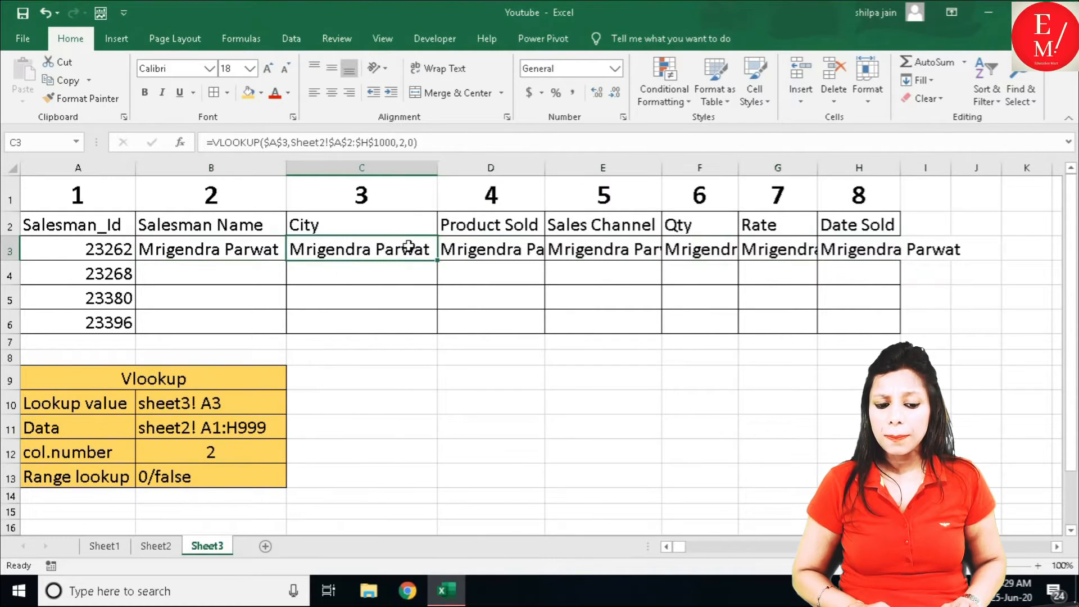
pyautogui.doubleClick(409, 247)
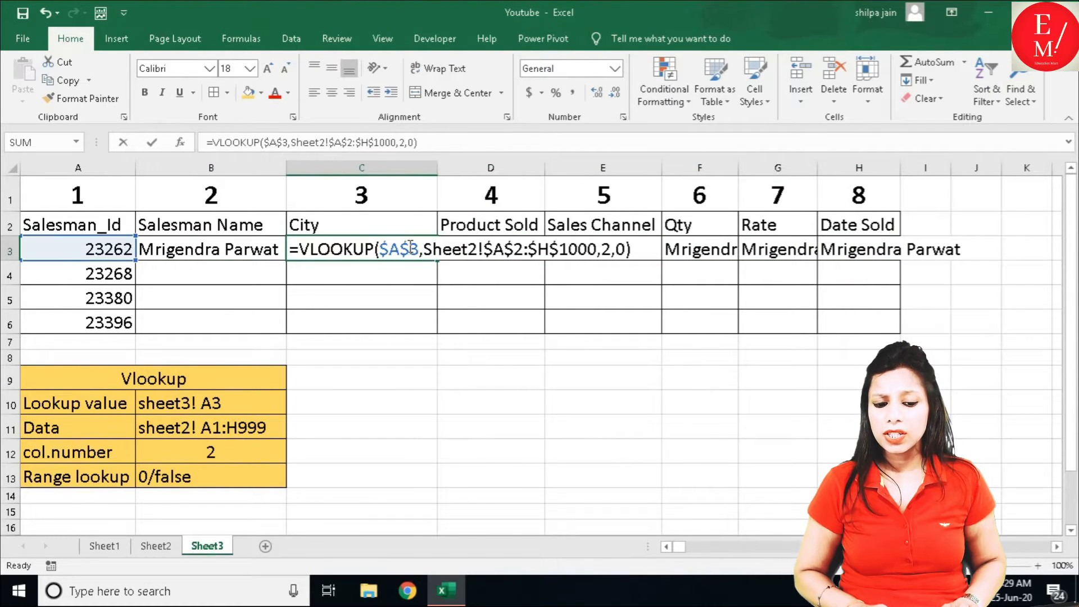
pyautogui.click(612, 249)
pyautogui.press('BackSpace')
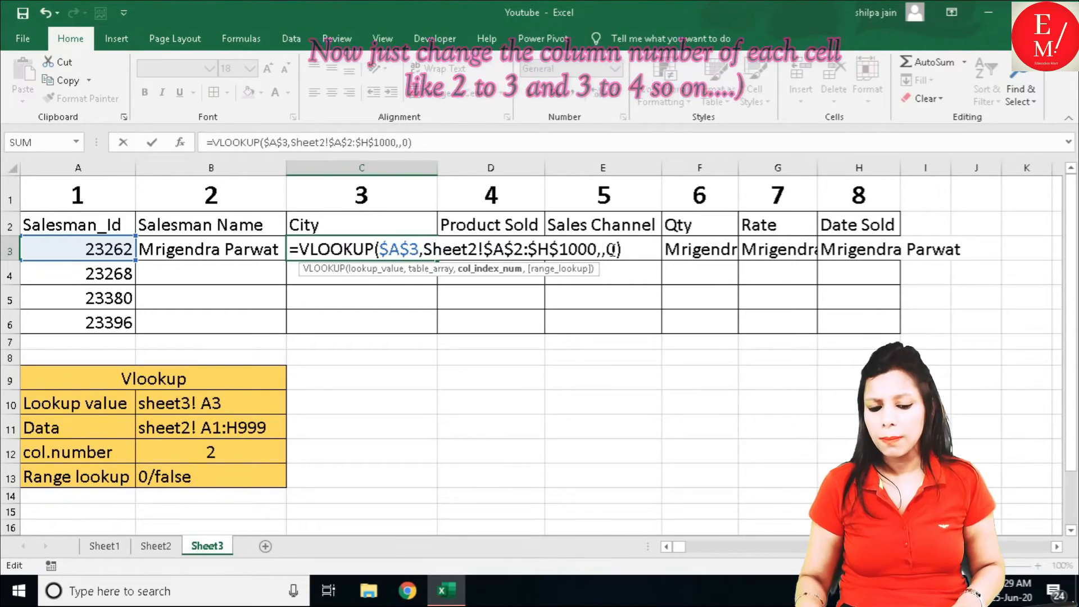
pyautogui.write('3')
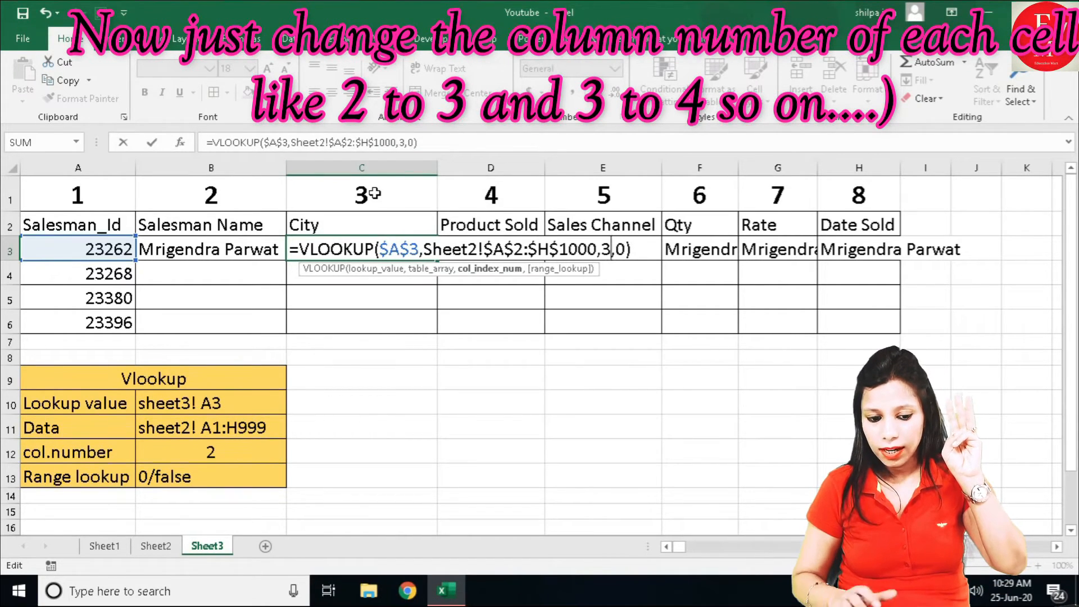
pyautogui.press('Return')
# Step: Set the column index number of the Product Sold formula in D3 to 4
pyautogui.doubleClick(502, 243)
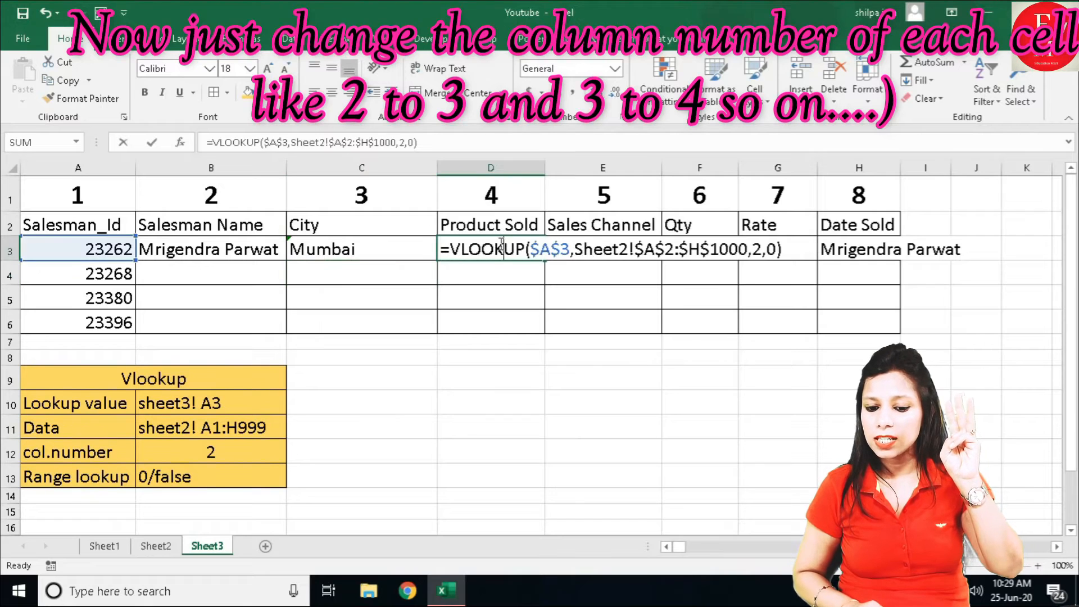
pyautogui.click(763, 243)
pyautogui.press('BackSpace')
pyautogui.write('4')
pyautogui.press('Return')
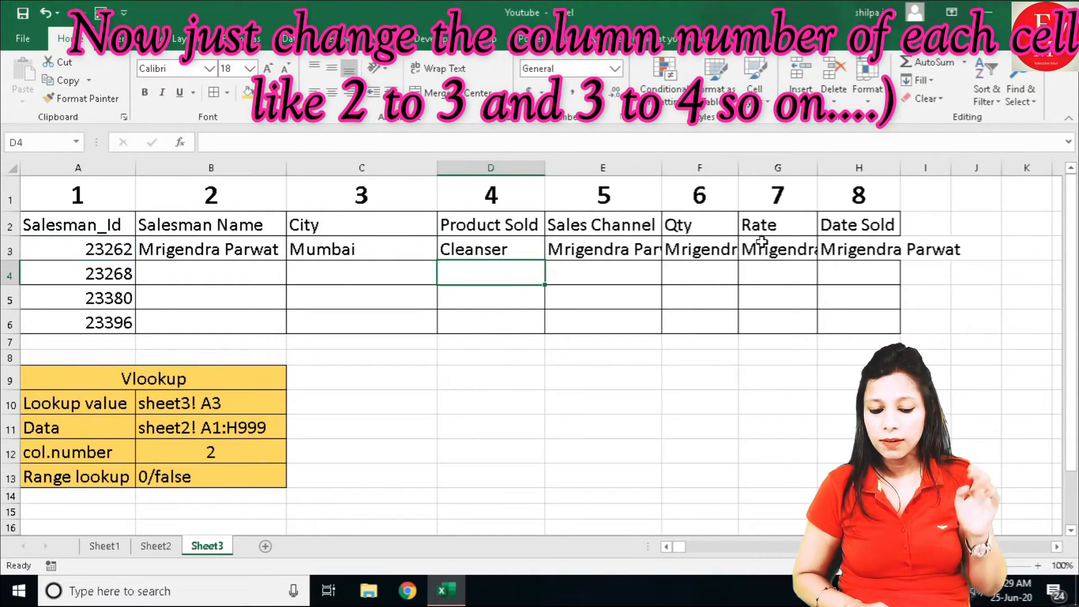
# Step: Set the column index number of the Sales Channel formula in E3 to 5
pyautogui.doubleClick(613, 250)
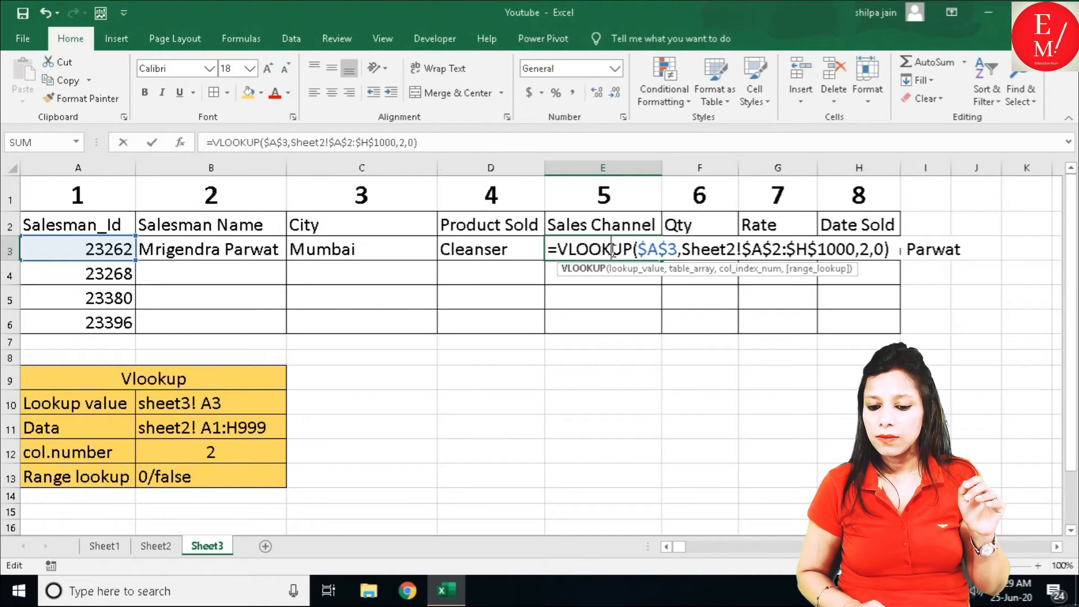
pyautogui.click(870, 250)
pyautogui.press('BackSpace')
pyautogui.write('5')
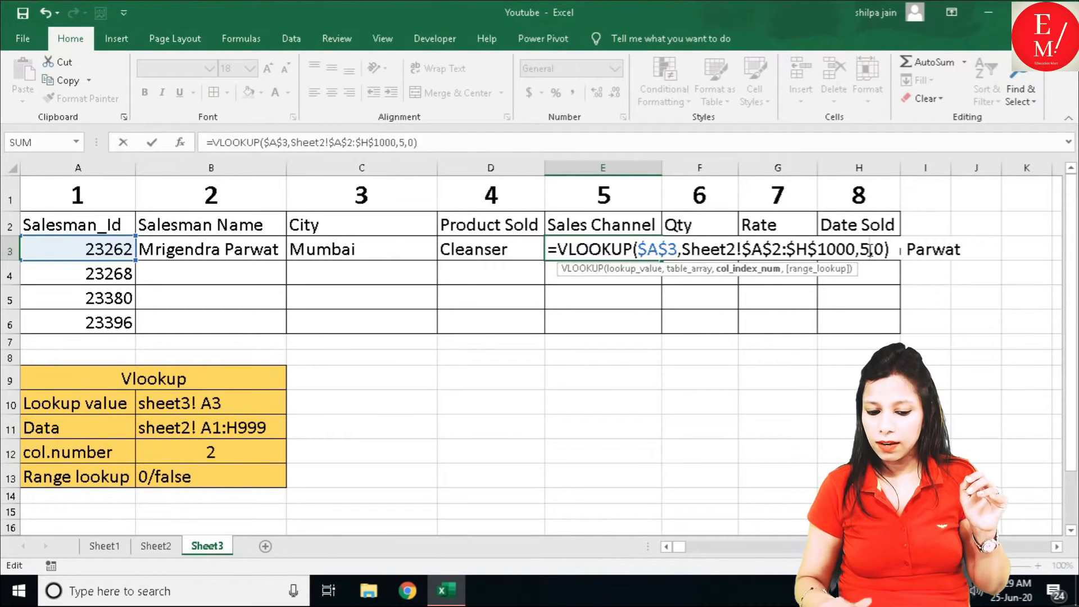
pyautogui.press('Return')
# Step: Set the column index number of the Qty formula in F3 to 6
pyautogui.click(722, 250)
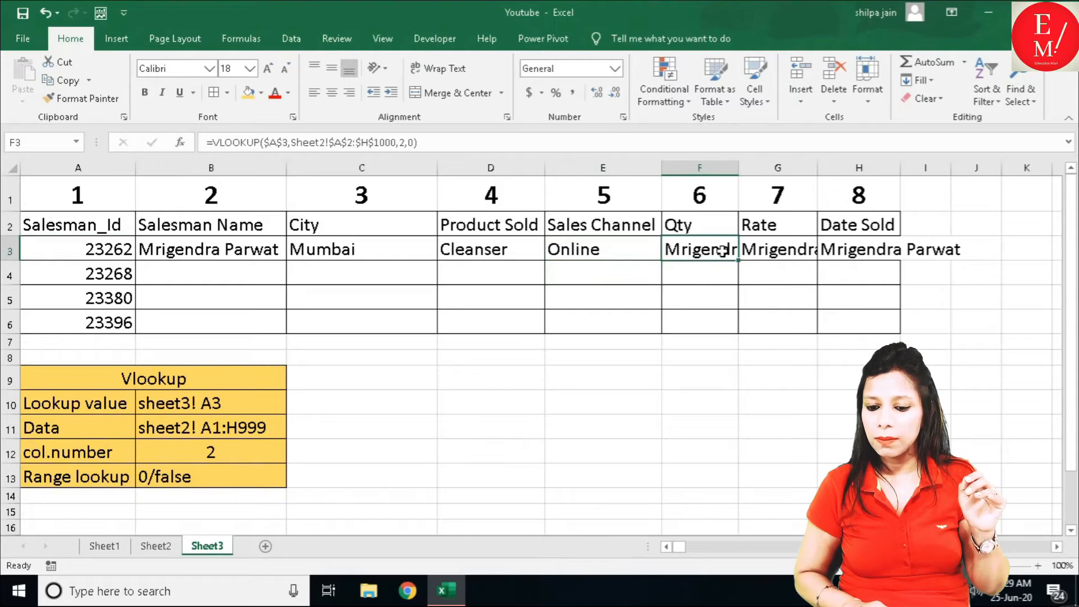
pyautogui.doubleClick(723, 250)
pyautogui.click(988, 249)
pyautogui.press('BackSpace')
pyautogui.write('6')
pyautogui.press('Return')
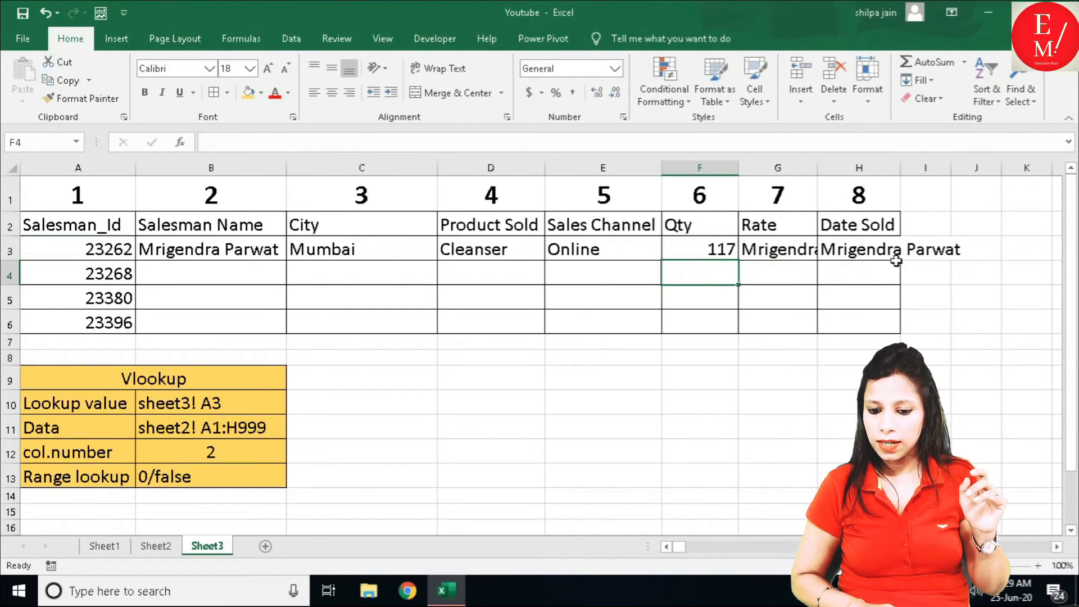
# Step: Set the column index number of the Rate formula in G3 to 7
pyautogui.click(777, 242)
pyautogui.doubleClick(782, 249)
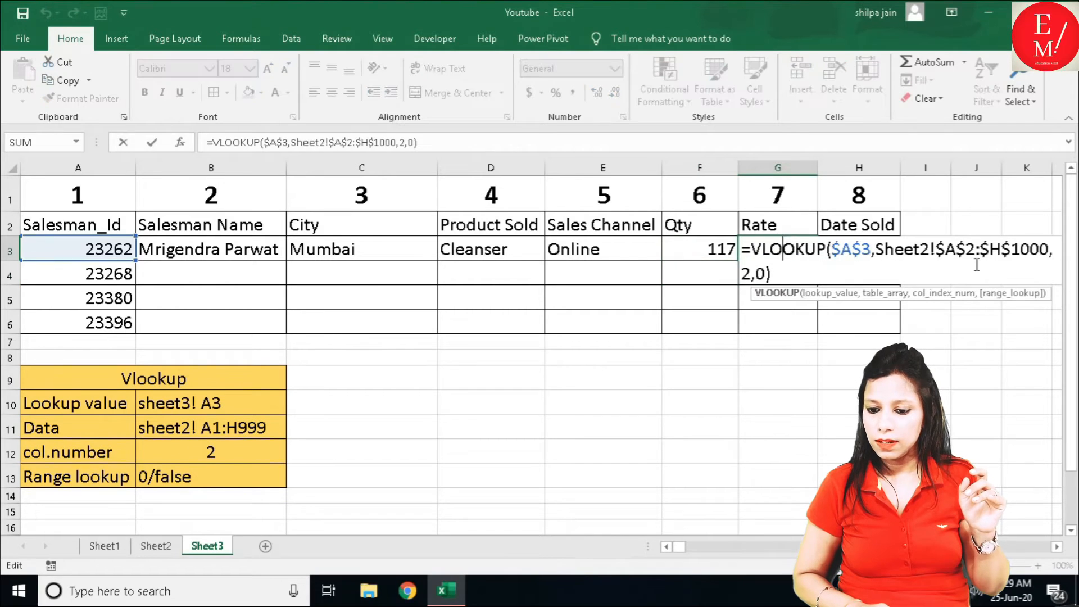
pyautogui.click(750, 273)
pyautogui.press('BackSpace')
pyautogui.write('7')
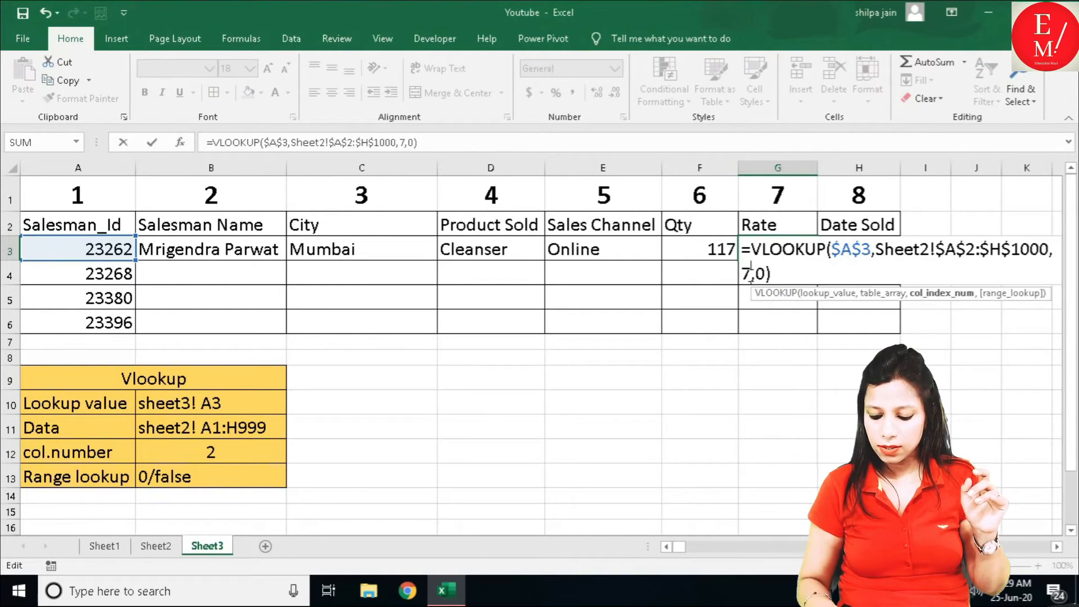
pyautogui.press('Return')
# Step: Set the column index number of the Date Sold formula in H3 to 8
pyautogui.doubleClick(855, 248)
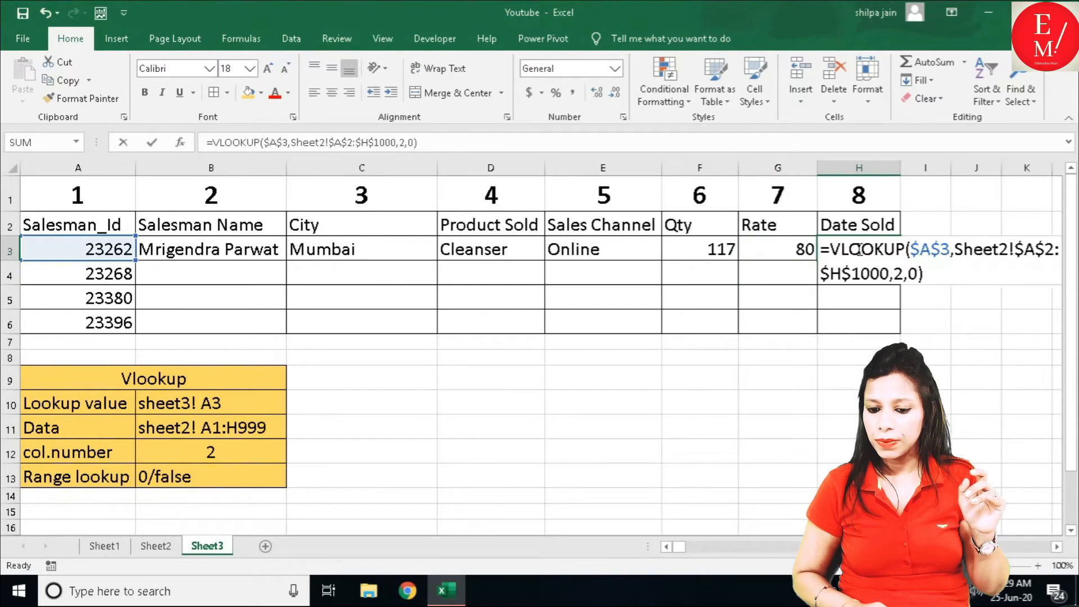
pyautogui.click(903, 275)
pyautogui.press('BackSpace')
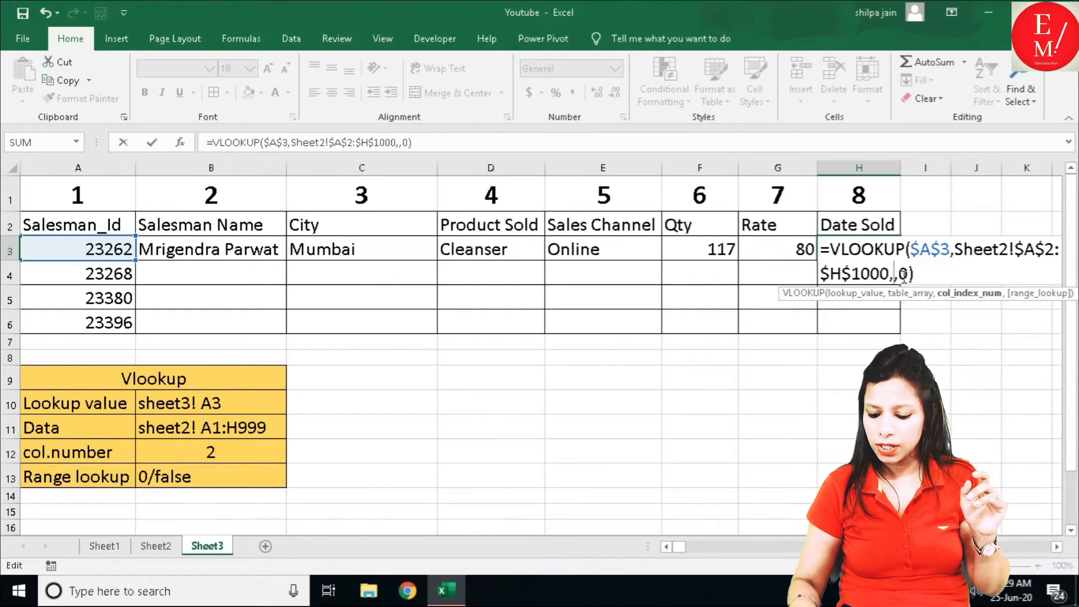
pyautogui.write('8')
pyautogui.press('Return')
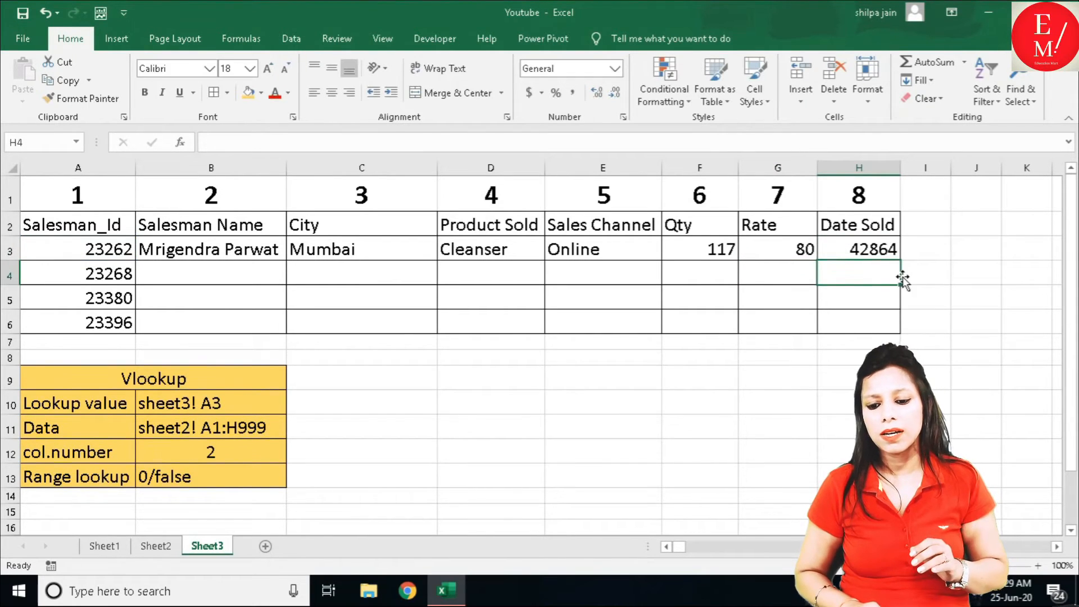
# Step: Format the Date Sold value in H3 as Short Date
pyautogui.click(835, 243)
pyautogui.click(617, 68)
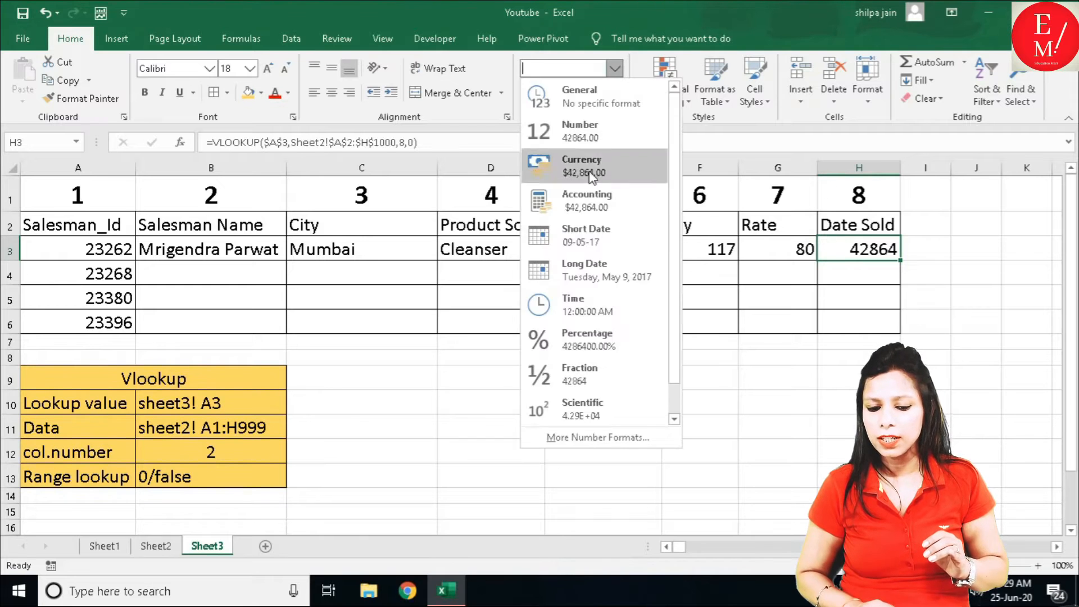
pyautogui.click(589, 231)
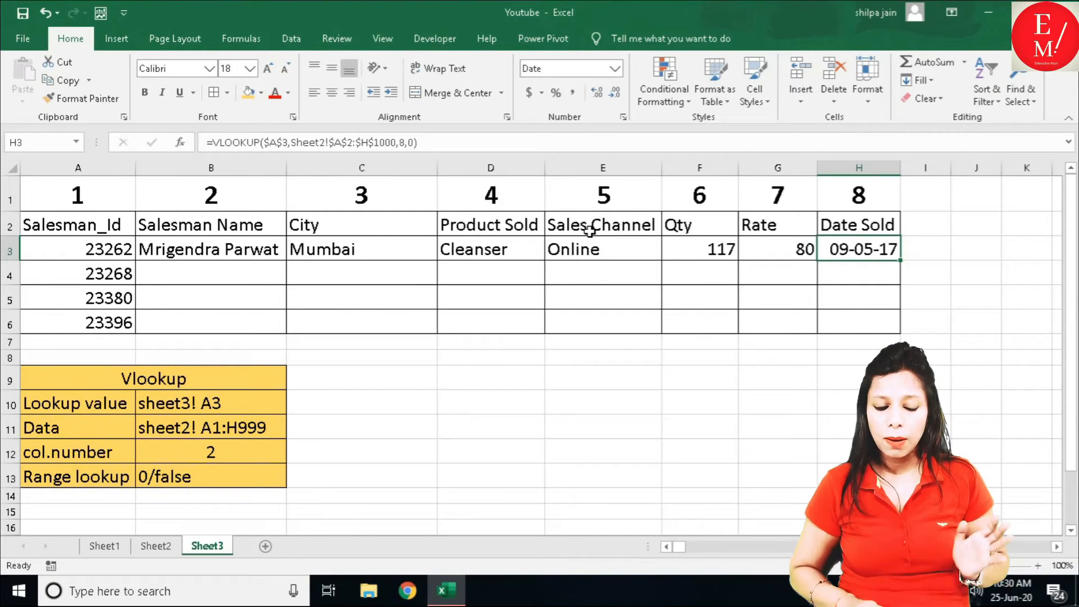
# Step: Unfreeze the A3 lookup value in the Salesman Name formula in B3, and freeze it again as $A$3
pyautogui.doubleClick(173, 244)
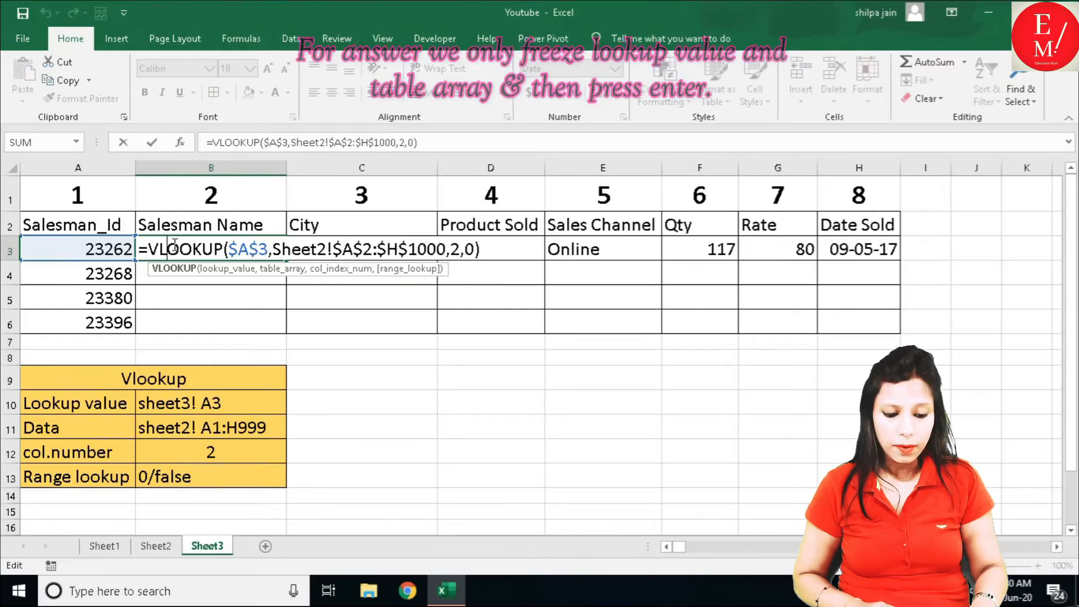
pyautogui.press('Return')
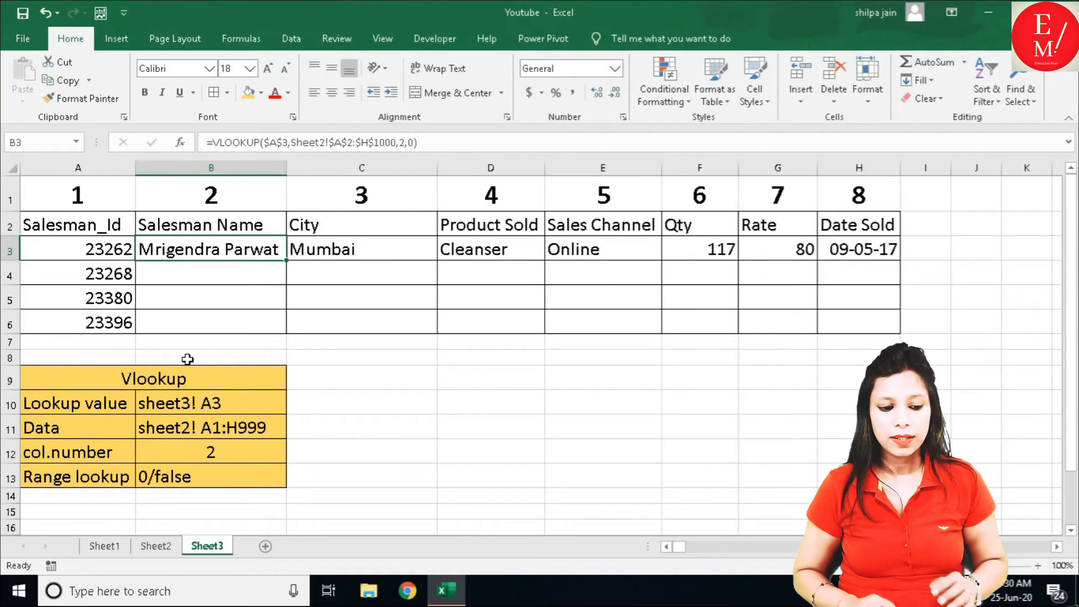
pyautogui.doubleClick(250, 252)
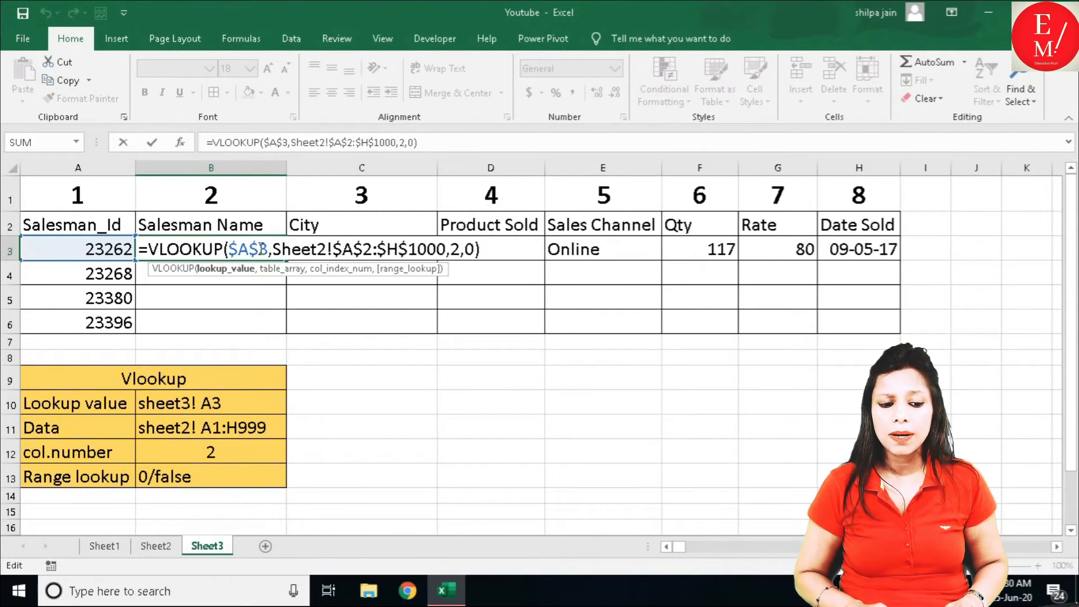
pyautogui.press('BackSpace')
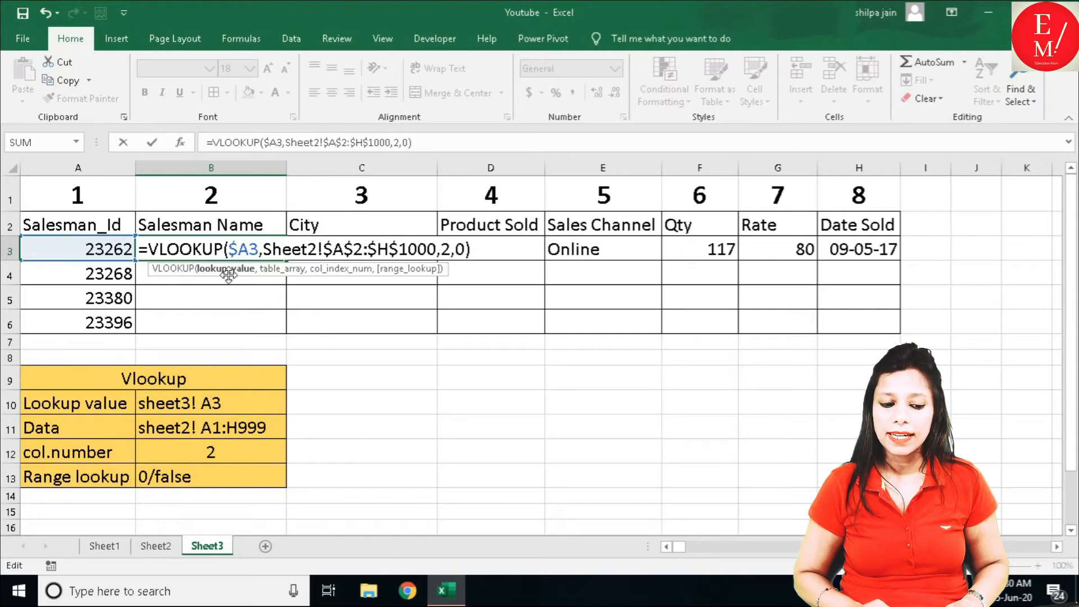
pyautogui.press('BackSpace')
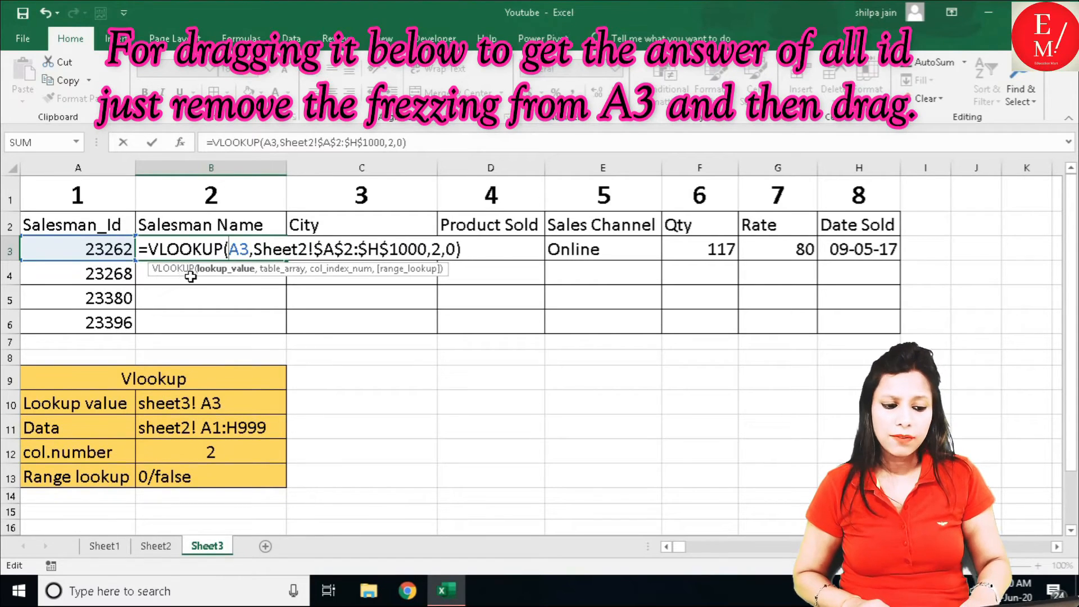
pyautogui.press('F4')
pyautogui.hotkey('ctrl', 'Return')
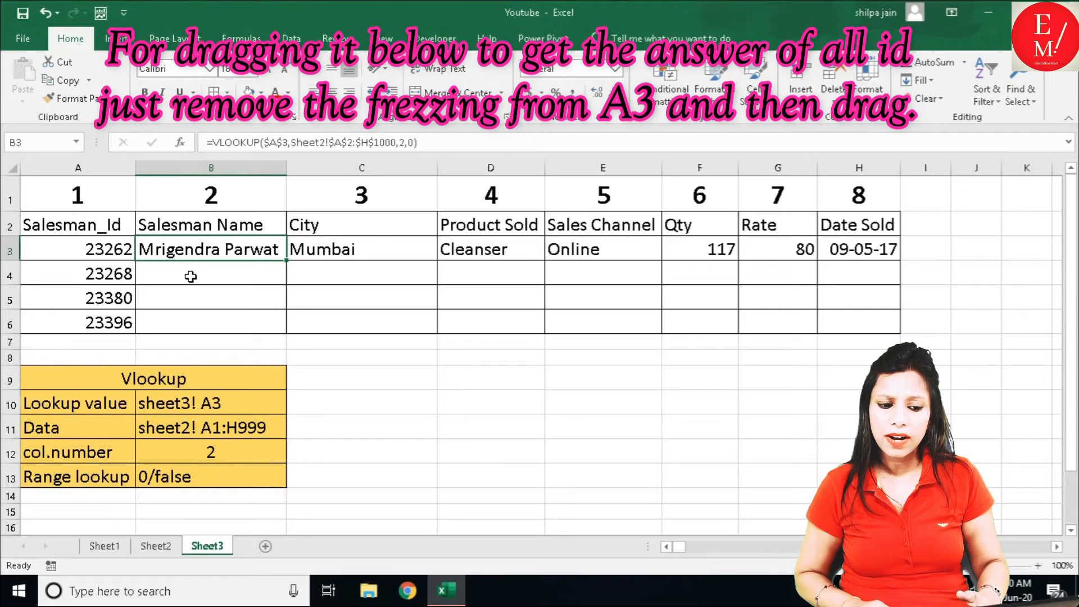
# Step: Copy the Salesman Name formula from B3 down to B6 and inspect the lookup reference in B4
pyautogui.doubleClick(286, 260)
pyautogui.doubleClick(229, 273)
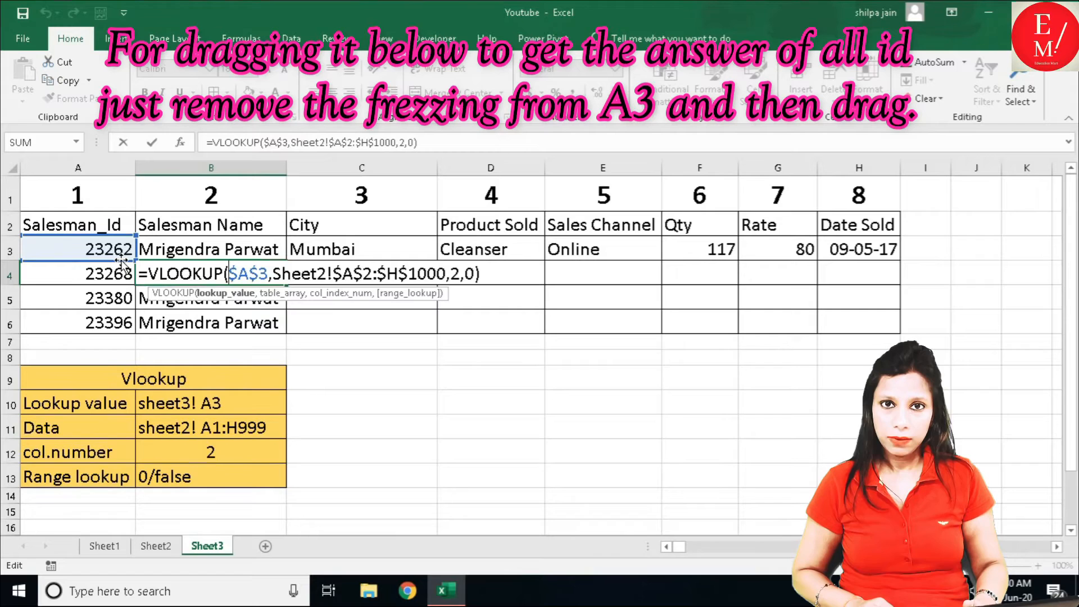
pyautogui.press('Escape')
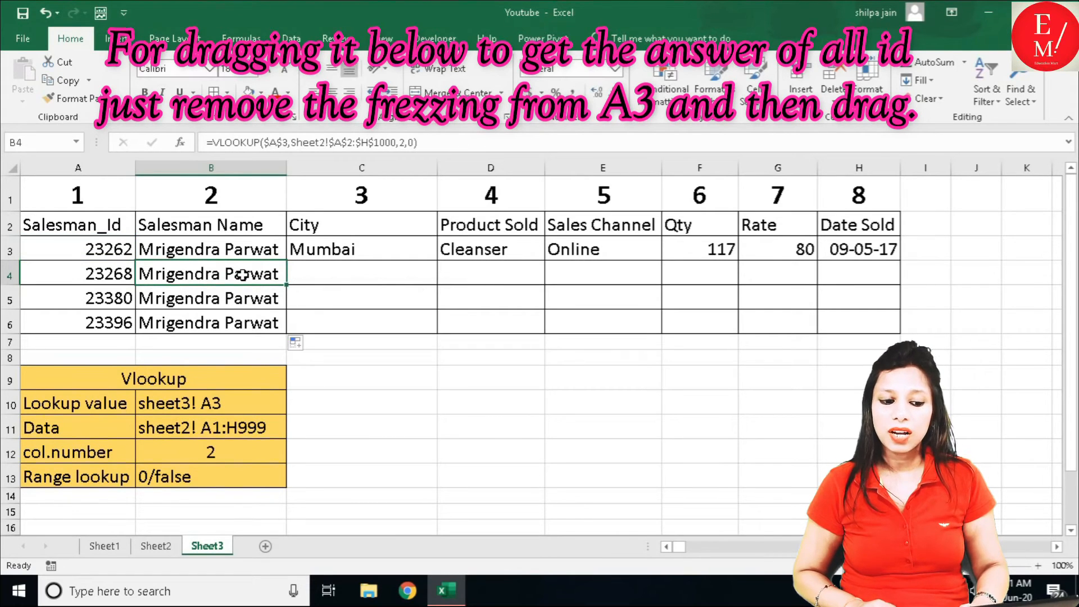
# Step: Replace the lookup value in the Salesman Name formulas of B4, B5 and B6 with A4, A5 and A6 respectively
pyautogui.doubleClick(242, 275)
pyautogui.moveTo(267, 274); pyautogui.dragTo(231, 276)
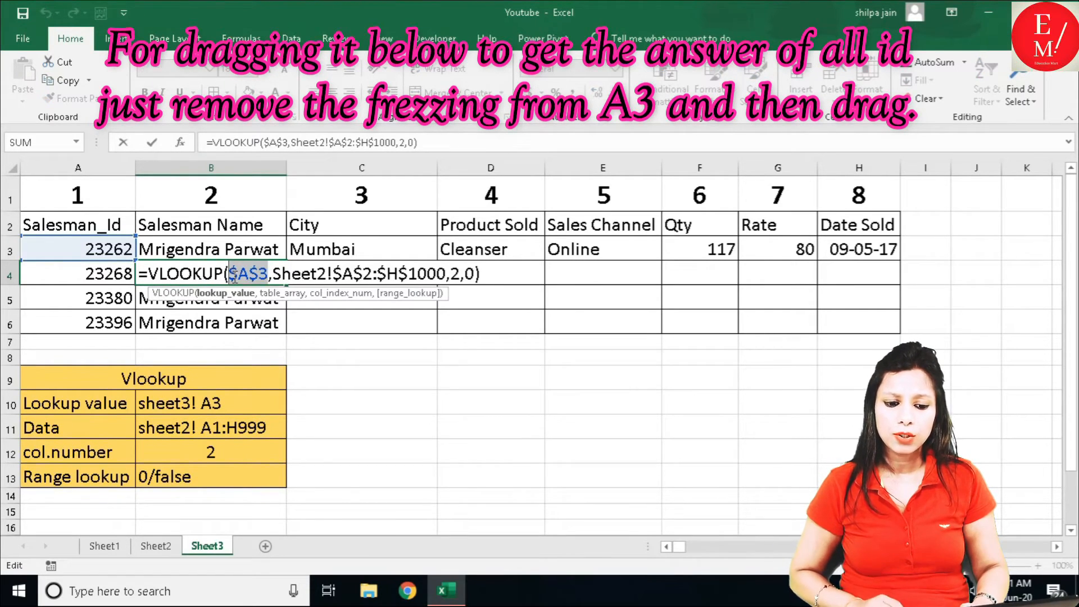
pyautogui.click(107, 269)
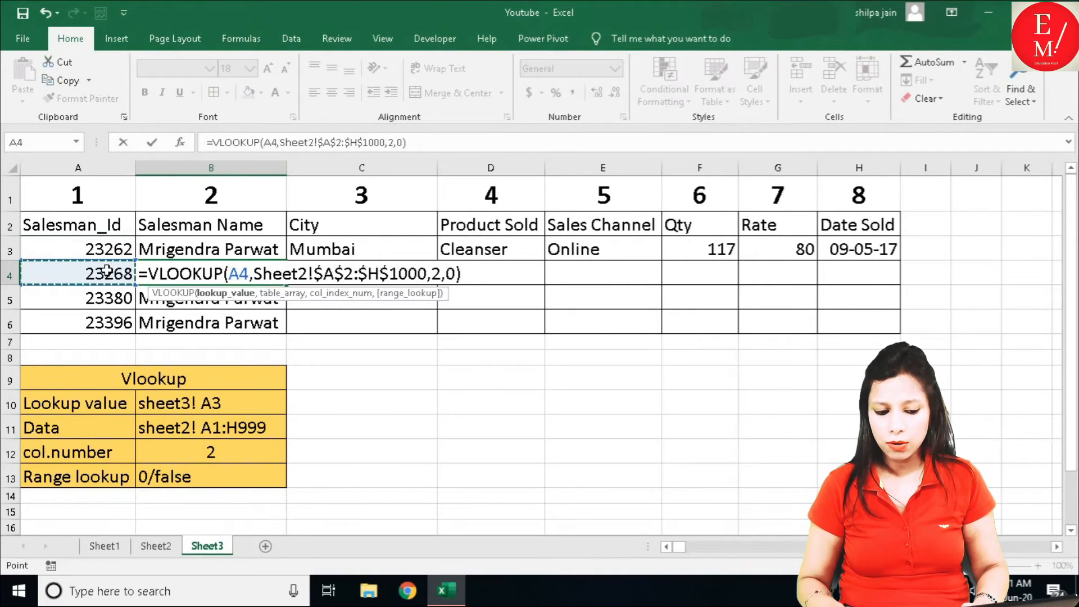
pyautogui.press('Return')
pyautogui.doubleClick(229, 292)
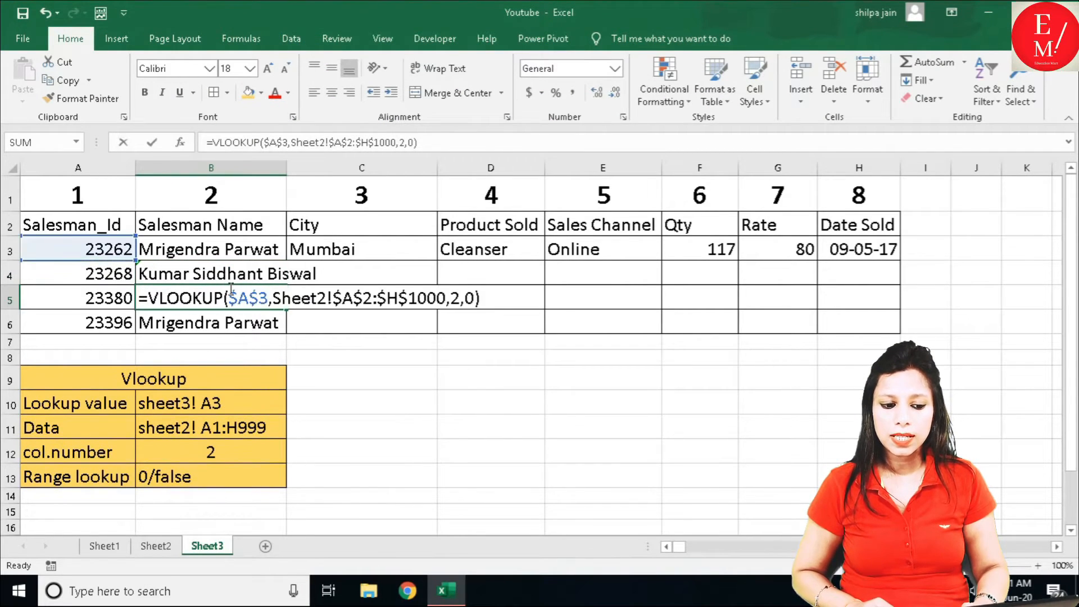
pyautogui.moveTo(270, 301); pyautogui.dragTo(232, 304)
pyautogui.click(111, 298)
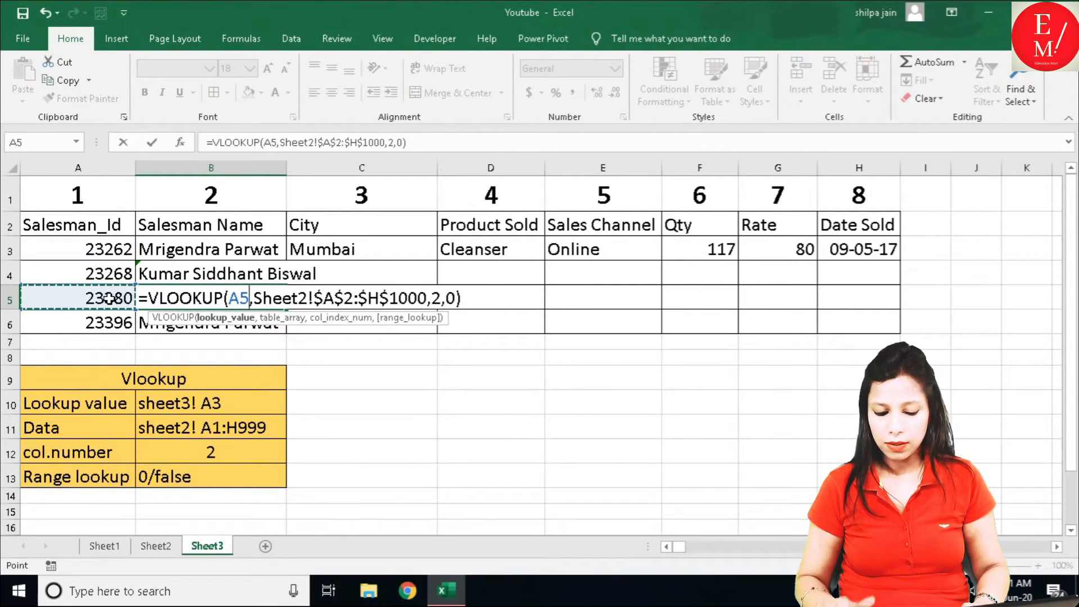
pyautogui.press('Return')
pyautogui.doubleClick(195, 325)
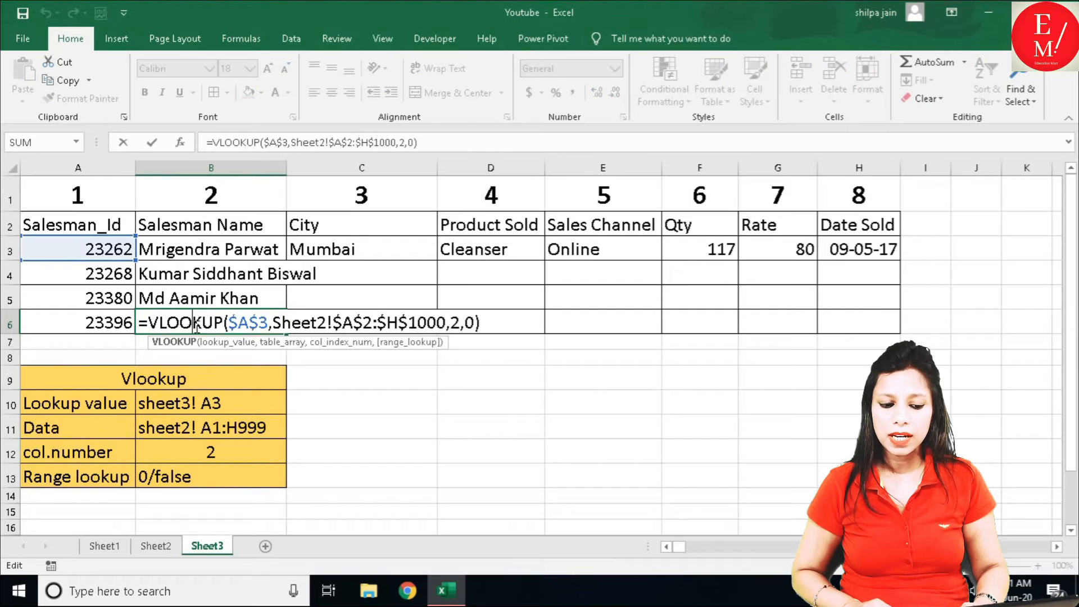
pyautogui.moveTo(271, 322); pyautogui.dragTo(227, 322)
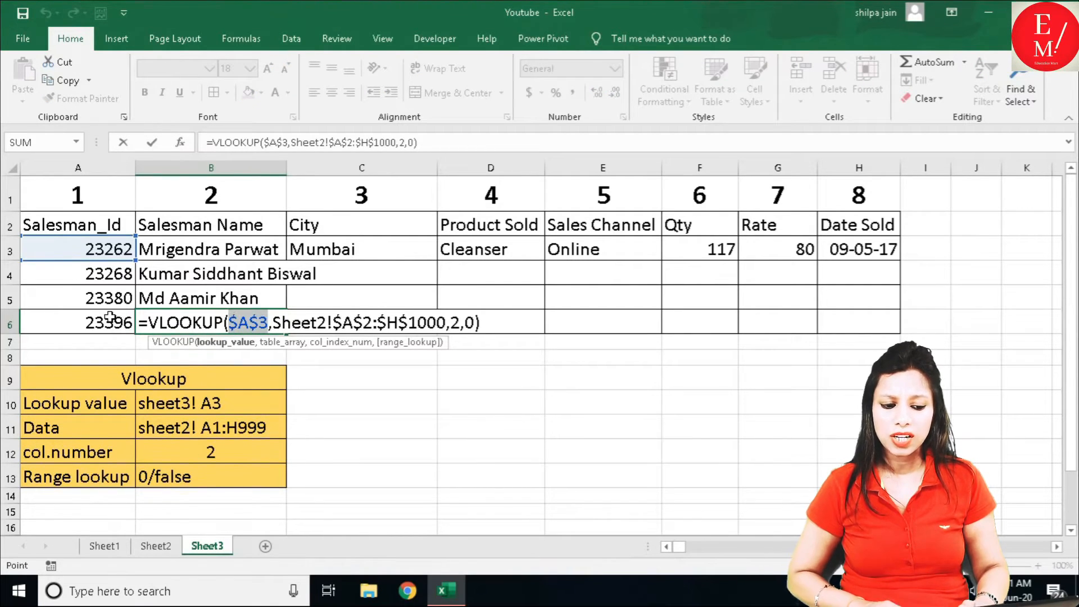
pyautogui.click(110, 317)
pyautogui.press('Return')
# Step: Freeze the lookup value in the B4 formula as $A$4
pyautogui.doubleClick(261, 269)
pyautogui.click(239, 273)
pyautogui.press('F4')
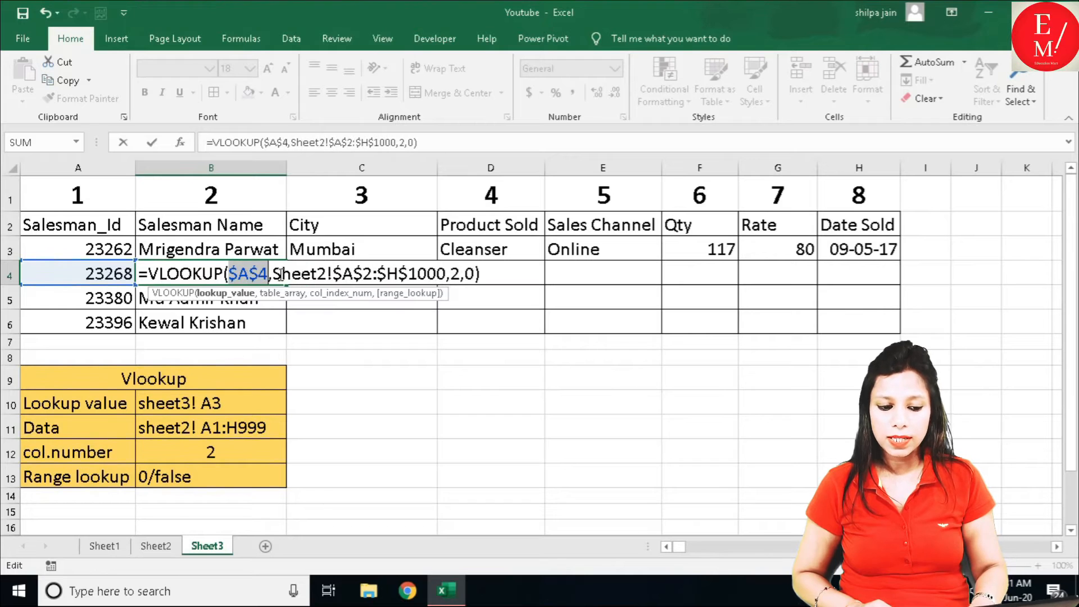
pyautogui.press('Return')
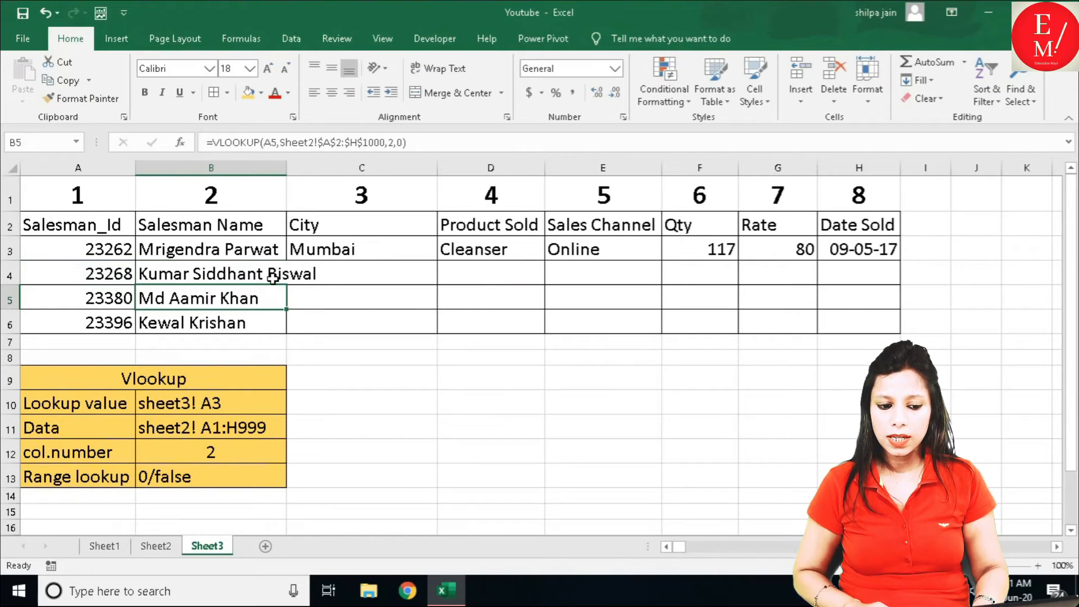
# Step: Copy the B4 formula across to H4 and inspect the column index number in C4
pyautogui.click(281, 280)
pyautogui.moveTo(288, 286); pyautogui.dragTo(865, 250)
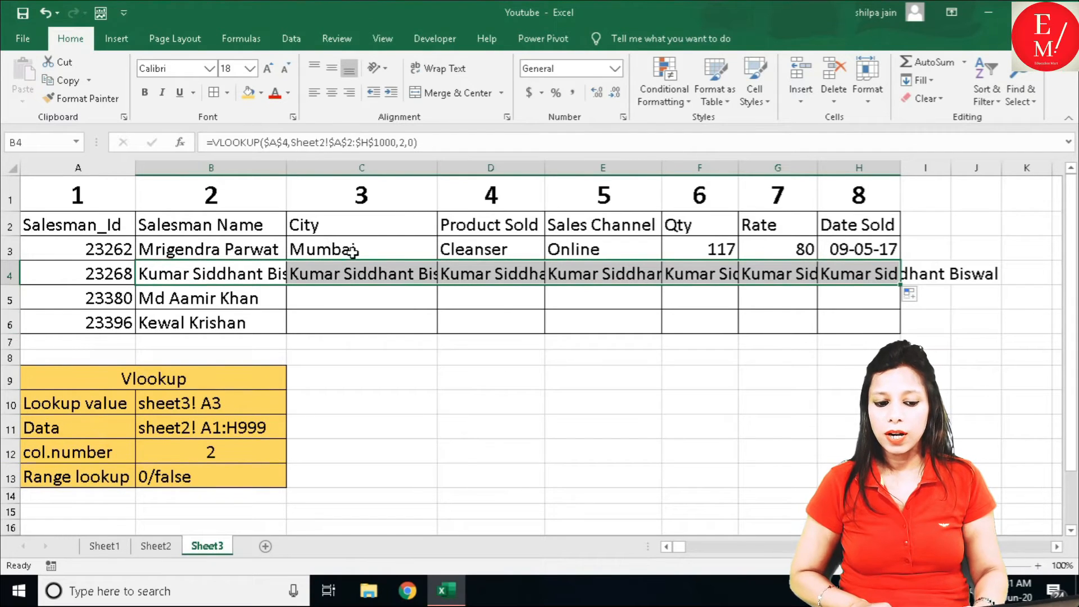
pyautogui.doubleClick(368, 278)
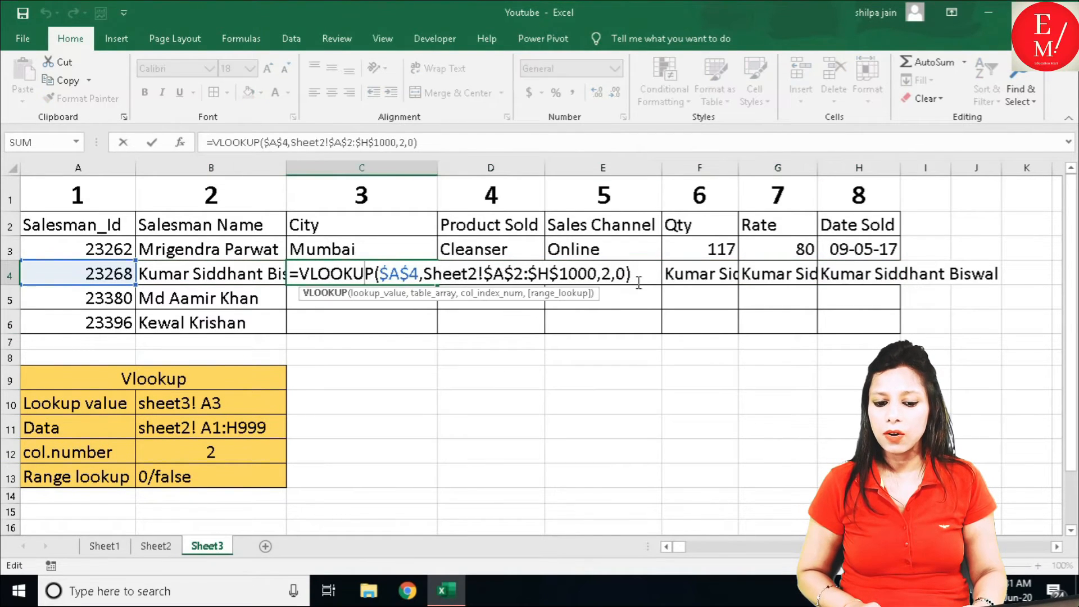
pyautogui.click(612, 275)
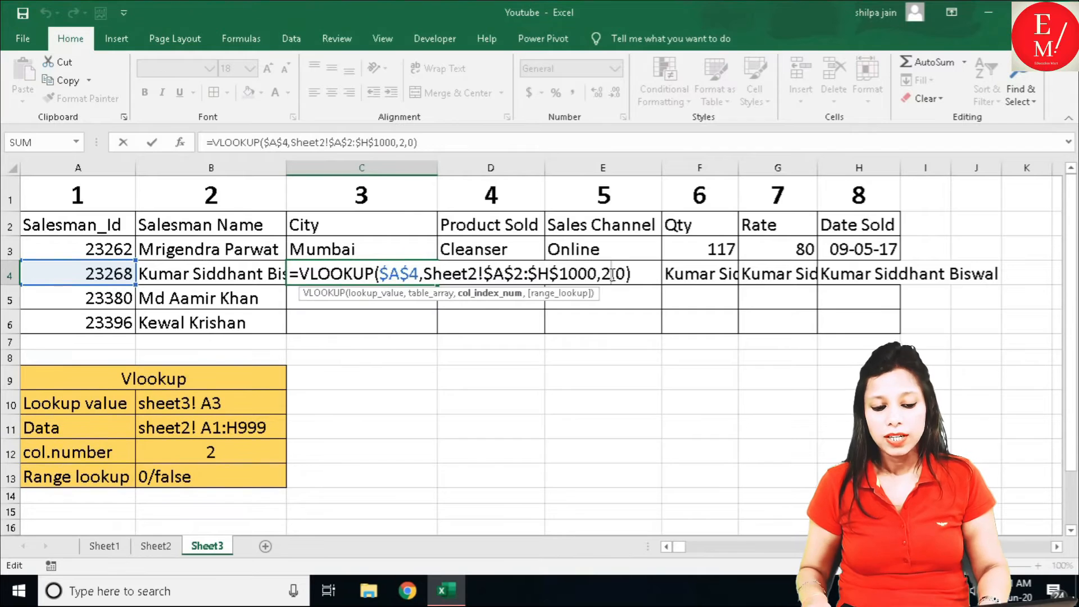
pyautogui.hotkey('ctrl', 'Return')
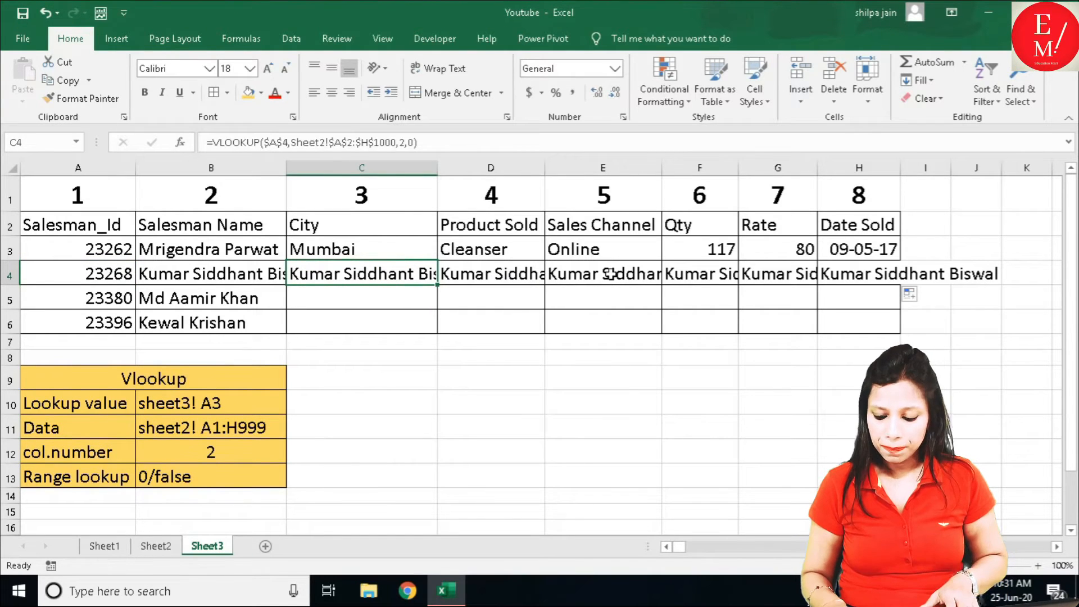
# Step: Clear the copied formulas from C4:H4
pyautogui.hotkey('ctrl', 'shift', 'Right')
pyautogui.press('BackSpace')
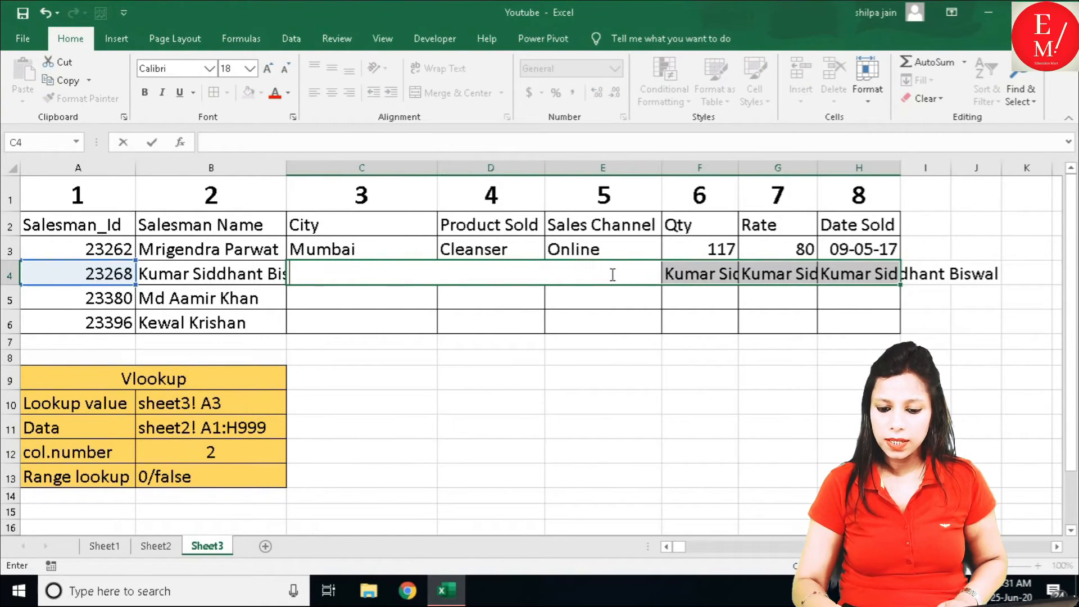
pyautogui.hotkey('ctrl', 'Return')
# Step: Copy the City through Date Sold formulas in C3:H3 down to row 6
pyautogui.click(411, 251)
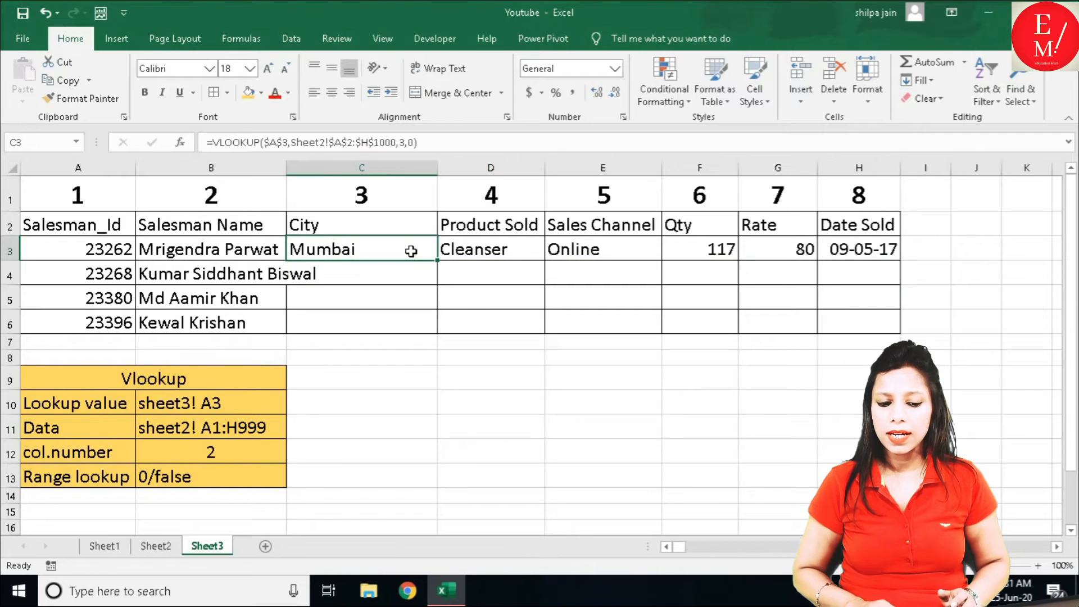
pyautogui.moveTo(417, 249); pyautogui.dragTo(903, 326)
pyautogui.click(392, 280)
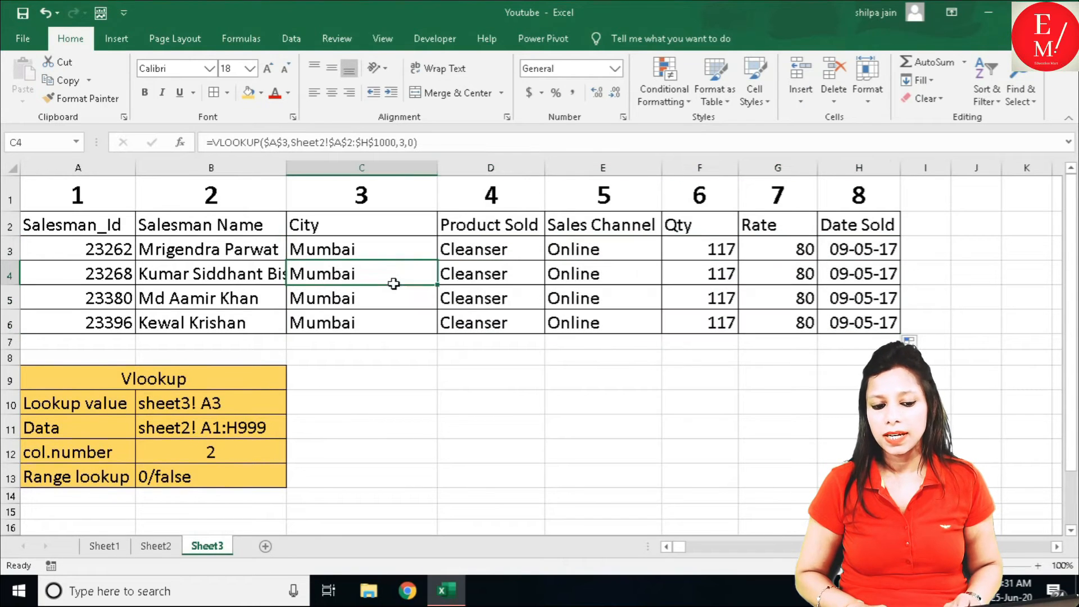
# Step: Replace the lookup value in the City formulas of C4, C5 and C6 with A4, A5 and A6 respectively
pyautogui.doubleClick(389, 275)
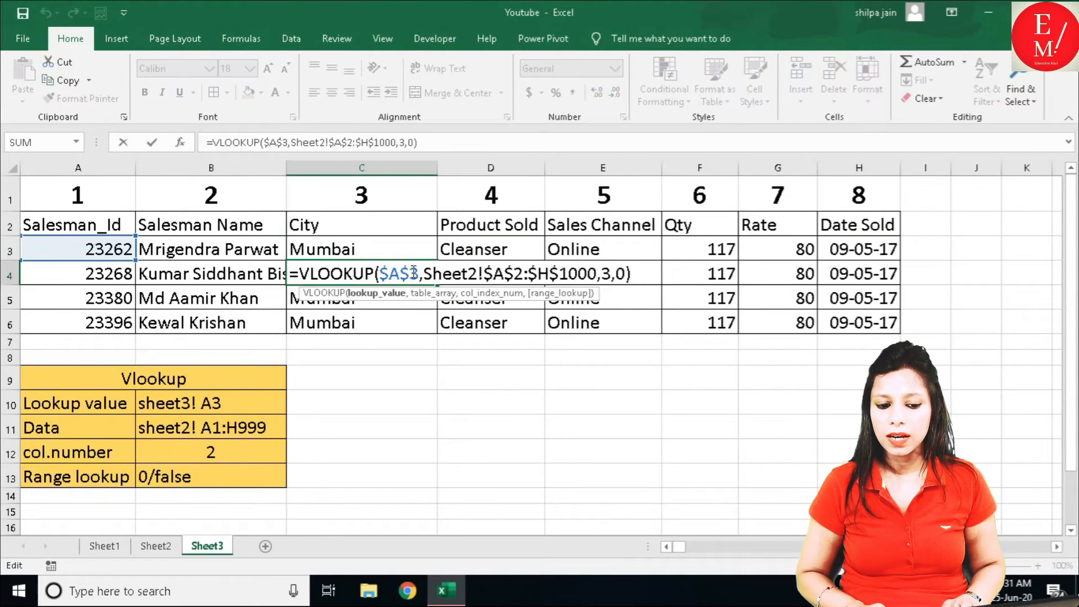
pyautogui.moveTo(419, 273); pyautogui.dragTo(380, 273)
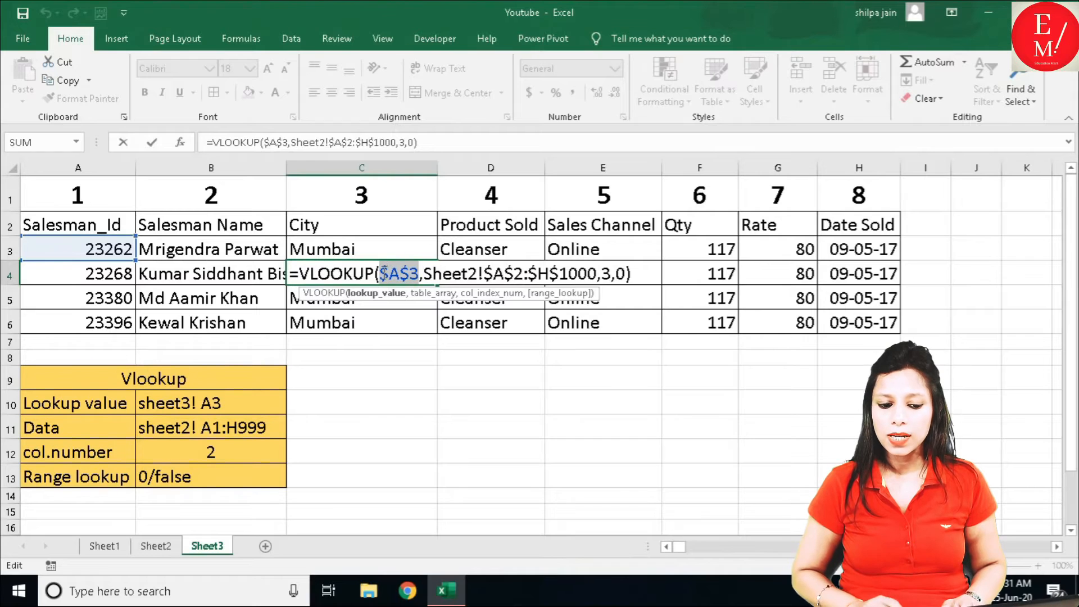
pyautogui.click(112, 279)
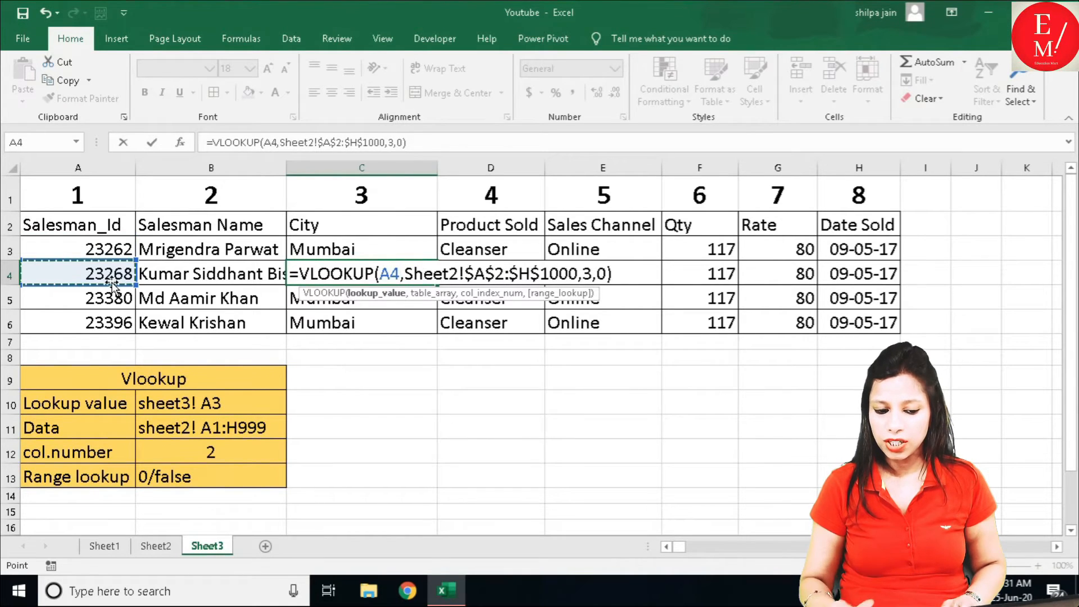
pyautogui.press('Return')
pyautogui.doubleClick(327, 295)
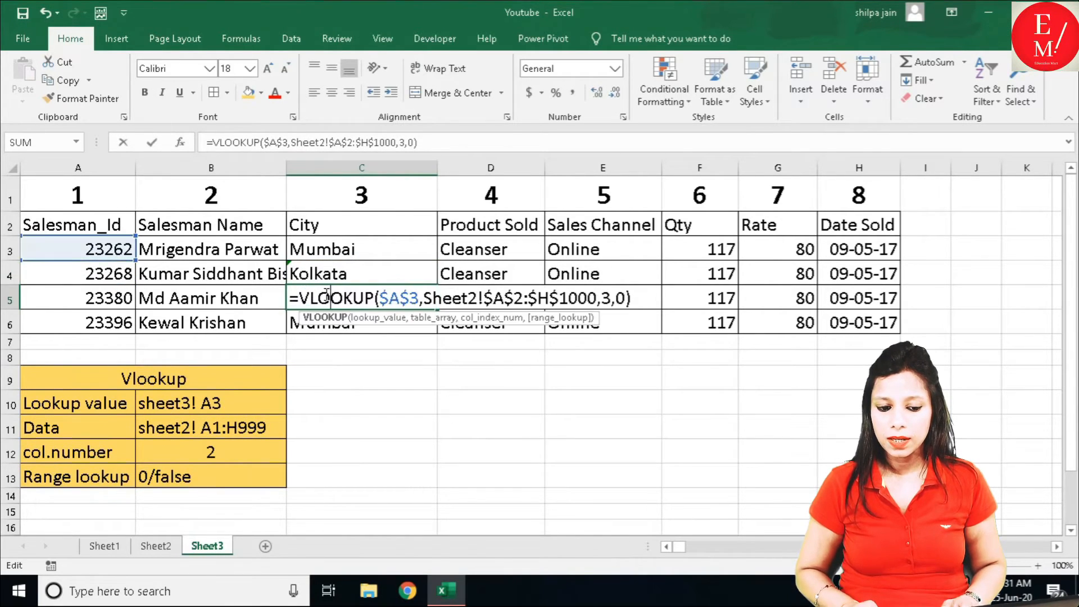
pyautogui.moveTo(421, 298); pyautogui.dragTo(379, 299)
pyautogui.click(73, 299)
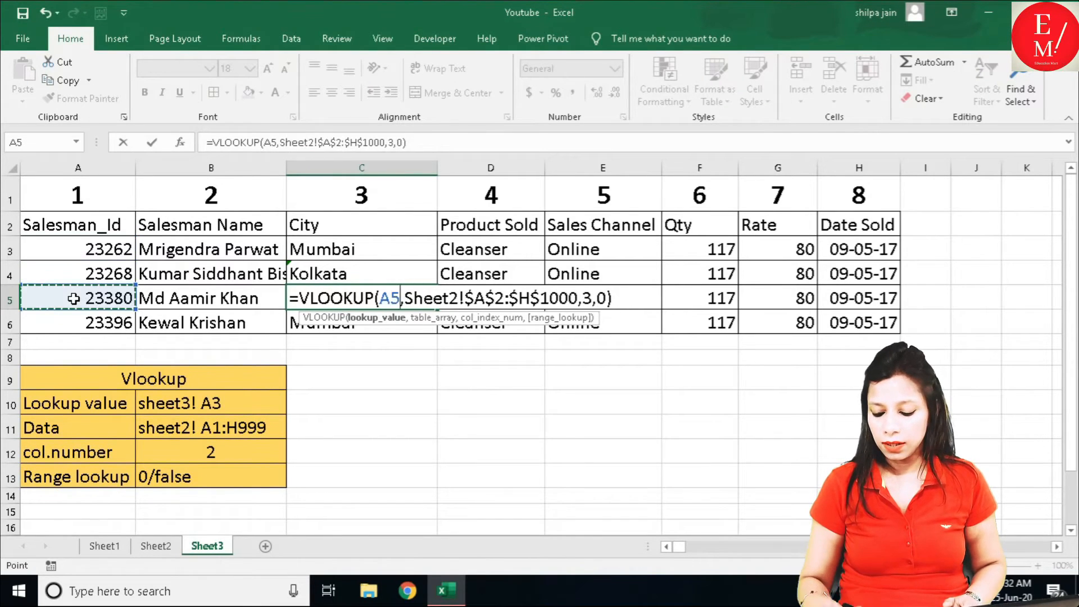
pyautogui.press('Return')
pyautogui.doubleClick(350, 314)
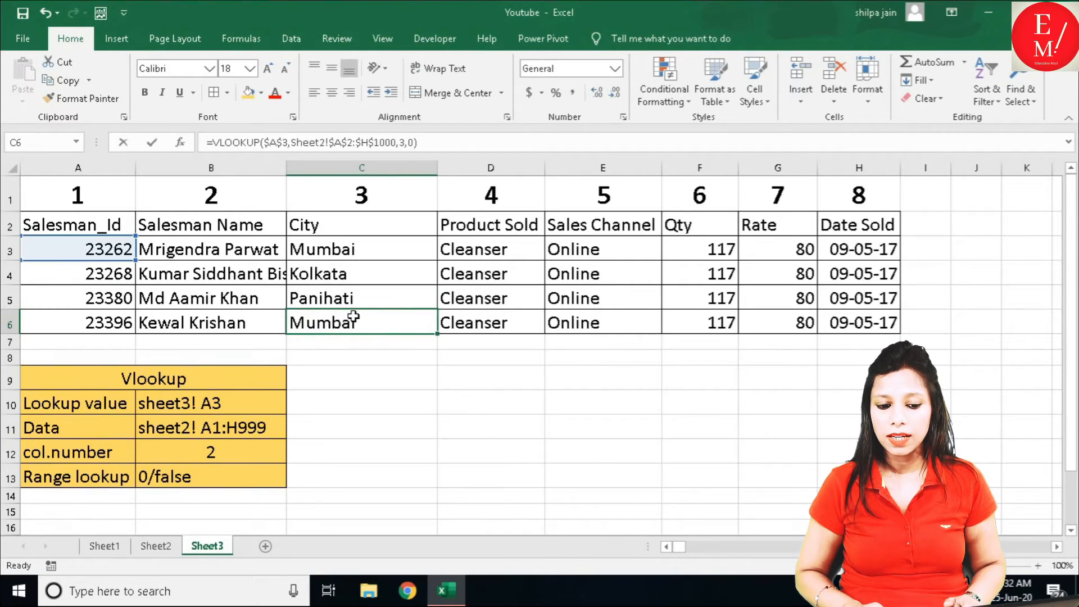
pyautogui.moveTo(420, 322); pyautogui.dragTo(379, 324)
pyautogui.click(103, 319)
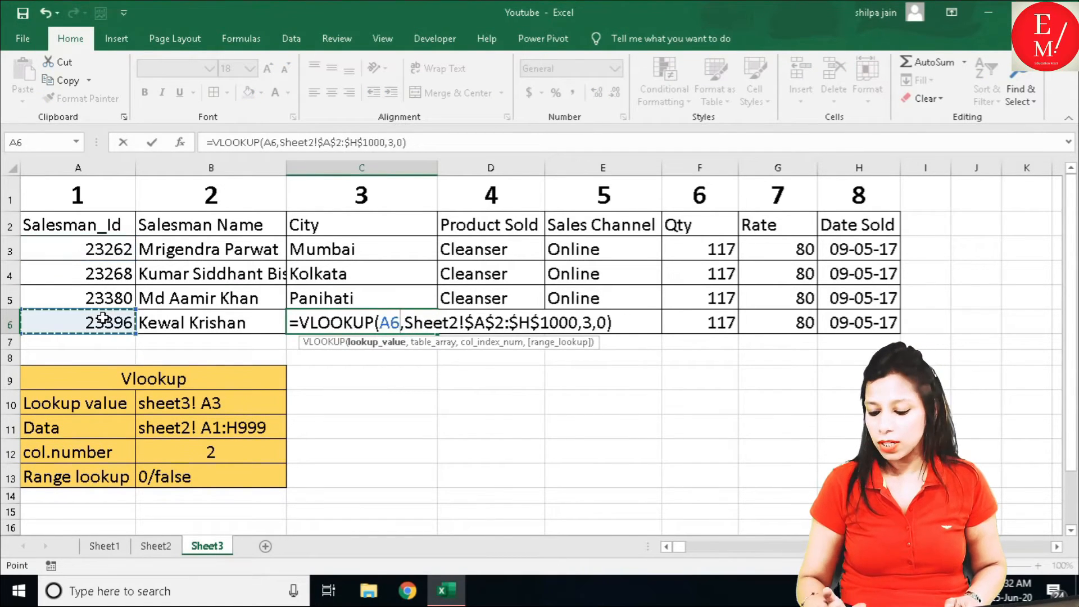
pyautogui.press('Return')
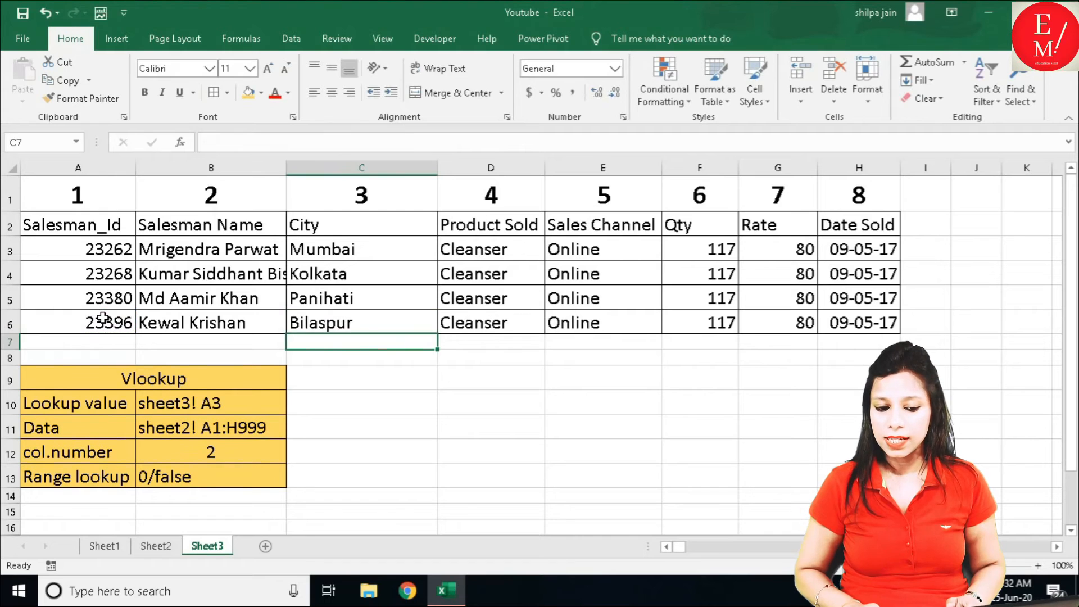
# Step: Replace the lookup value in the Product Sold formula in D4 with A4
pyautogui.click(490, 256)
pyautogui.doubleClick(493, 272)
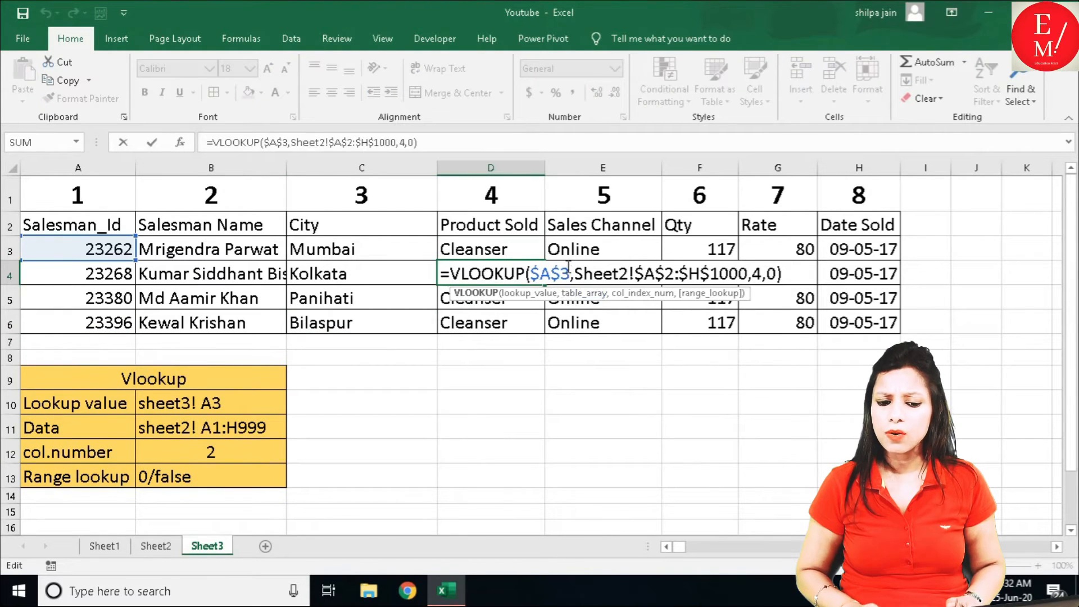
pyautogui.moveTo(571, 277); pyautogui.dragTo(535, 267)
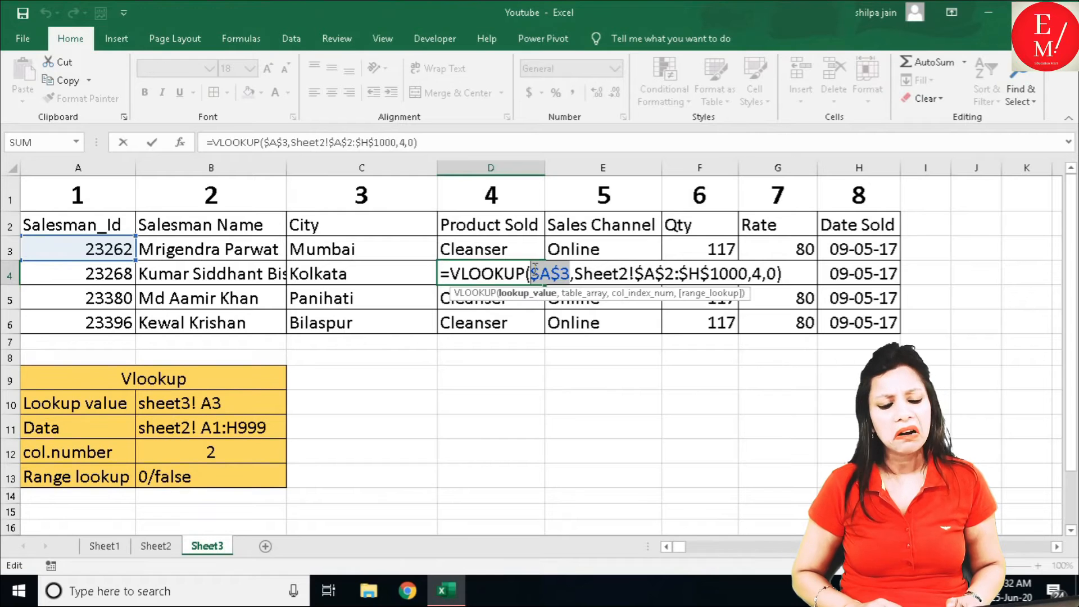
pyautogui.click(107, 273)
pyautogui.press('Return')
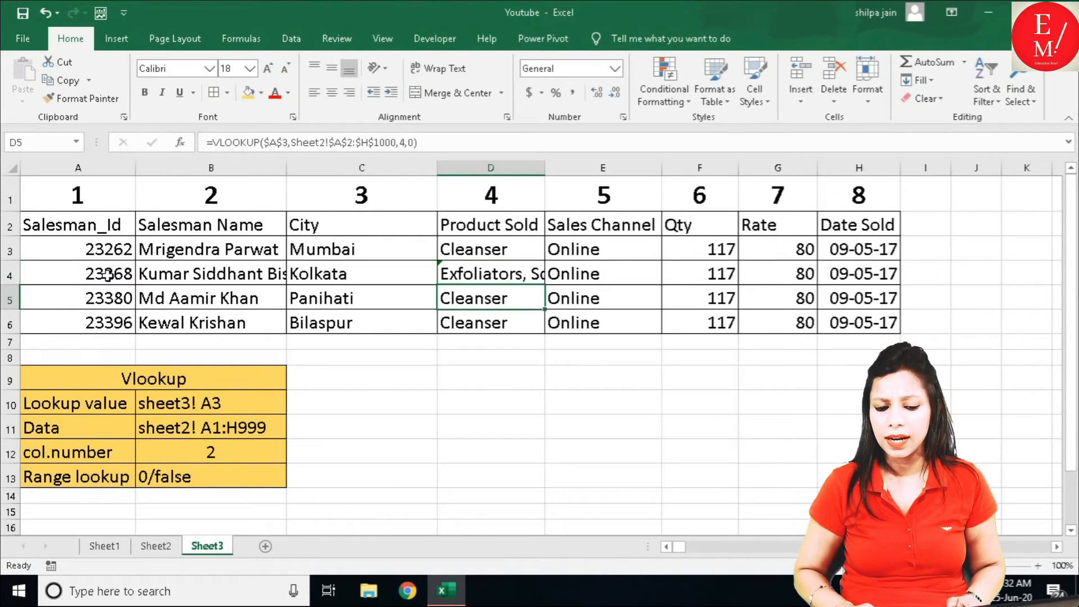
# Step: Replace the lookup value in the Product Sold formulas of D5 and D6 with A5 and A6 respectively
pyautogui.doubleClick(459, 299)
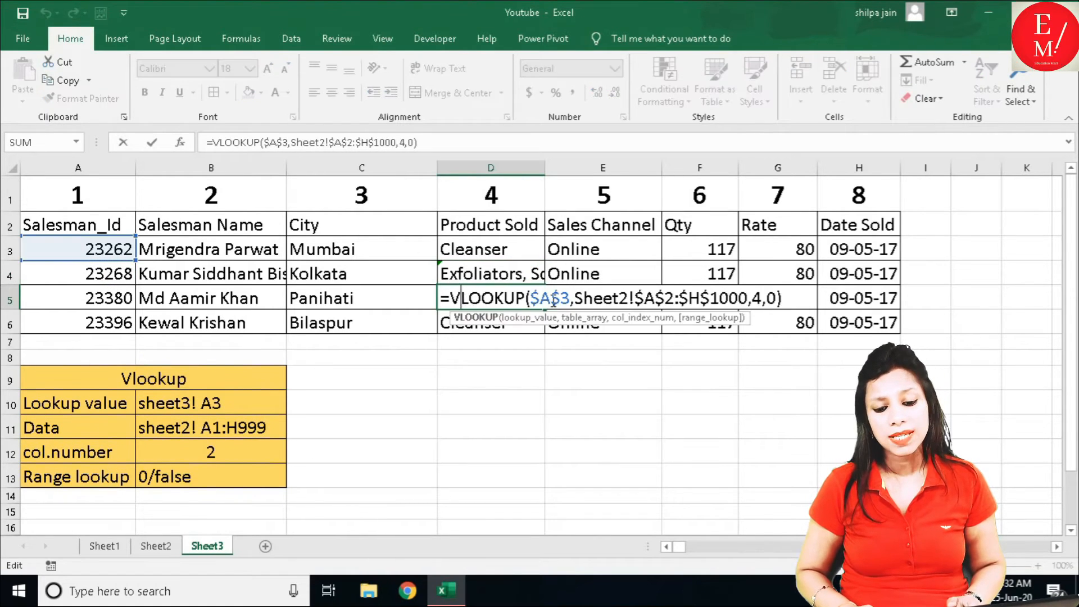
pyautogui.moveTo(569, 300); pyautogui.dragTo(530, 298)
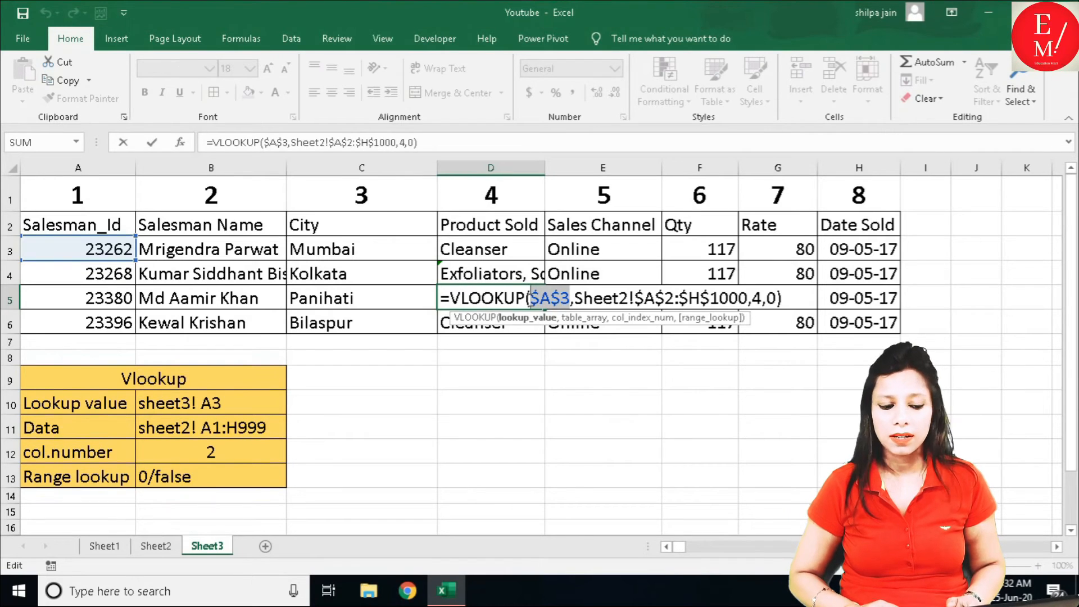
pyautogui.click(89, 298)
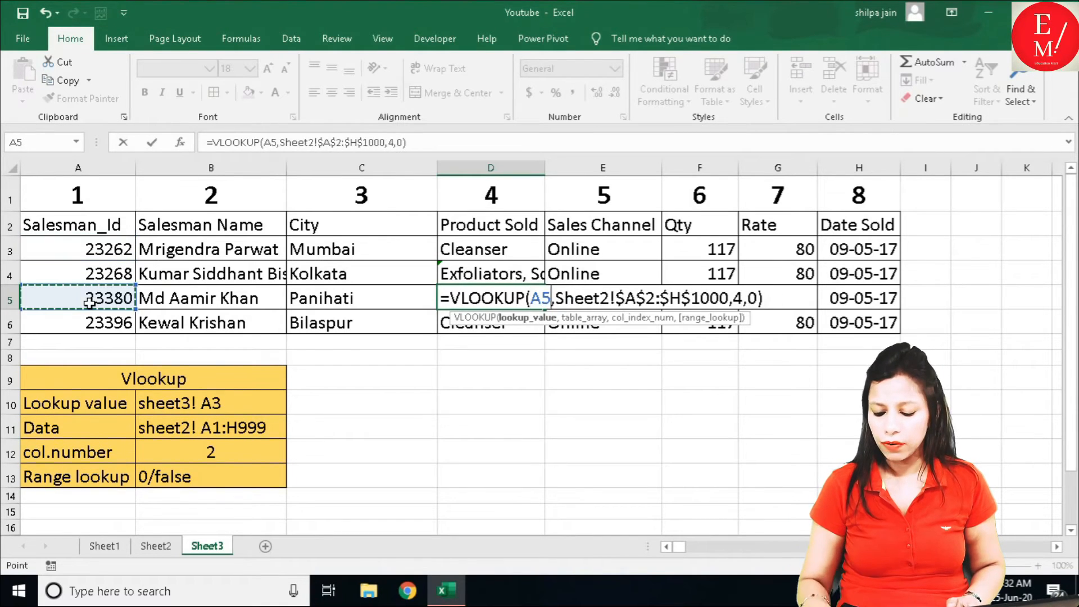
pyautogui.press('Return')
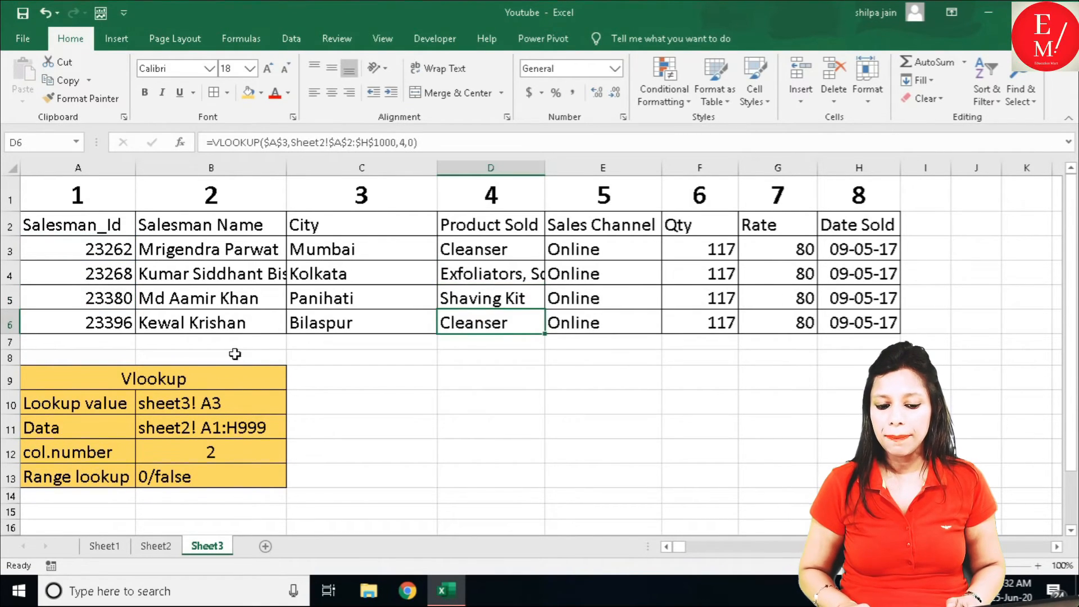
pyautogui.doubleClick(480, 322)
pyautogui.moveTo(571, 322); pyautogui.dragTo(530, 322)
pyautogui.click(87, 322)
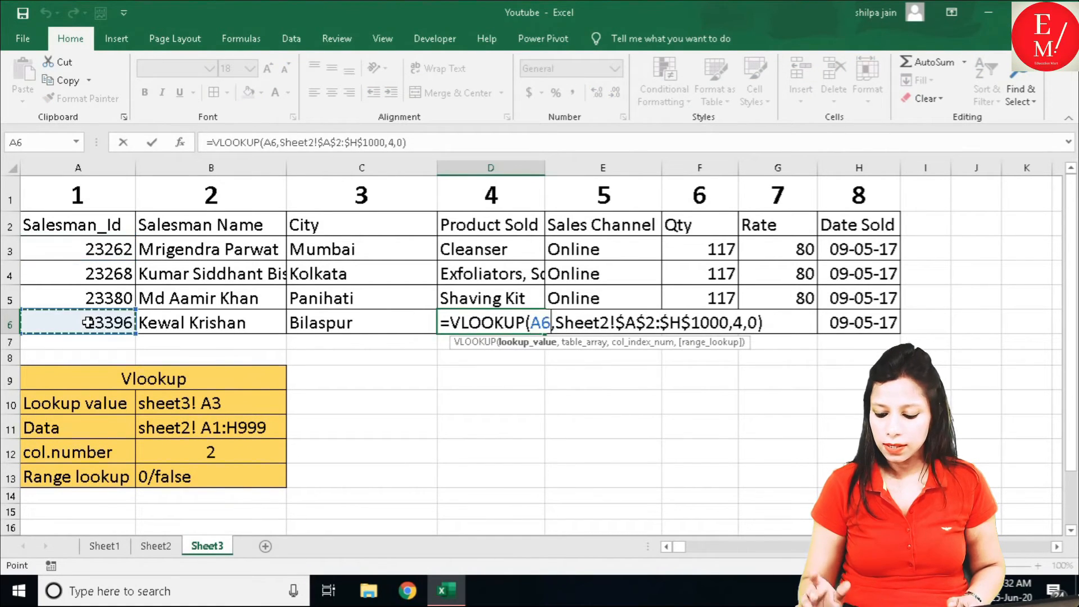
pyautogui.press('Return')
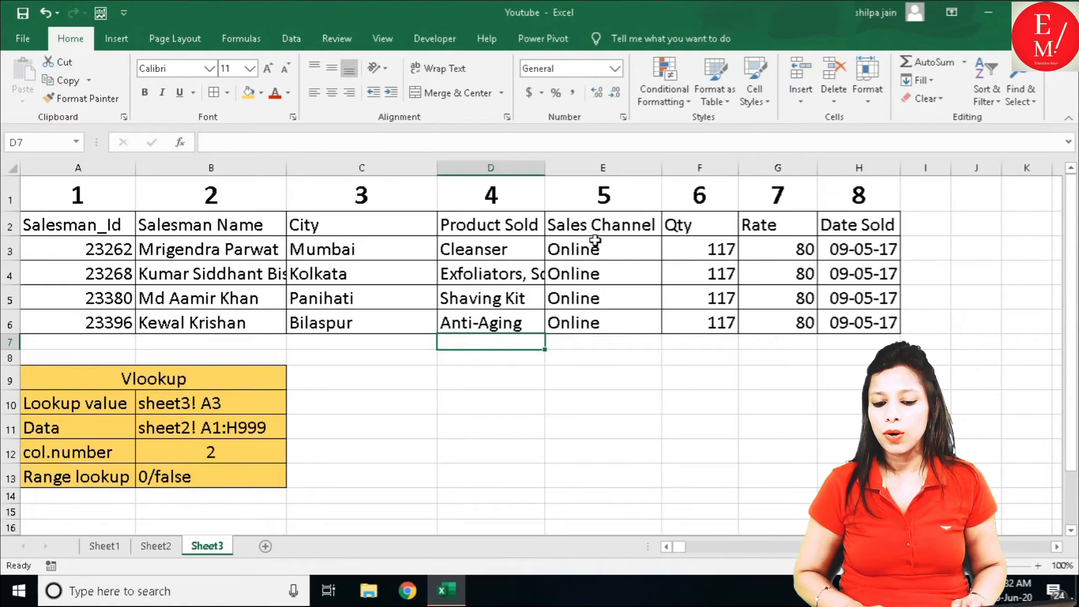
pyautogui.click(521, 273)
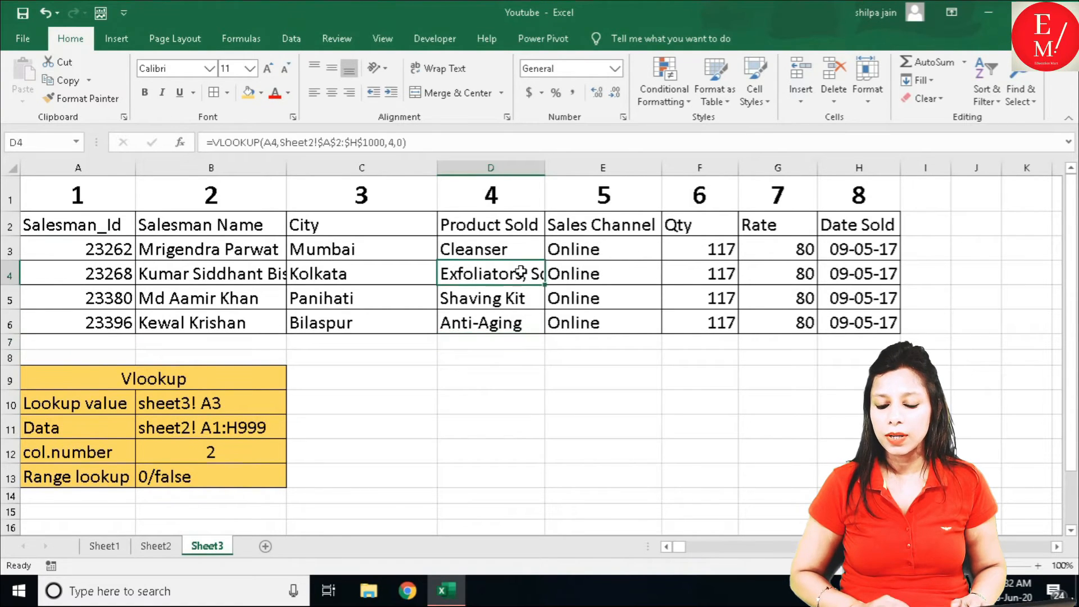
pyautogui.moveTo(521, 274); pyautogui.dragTo(521, 322)
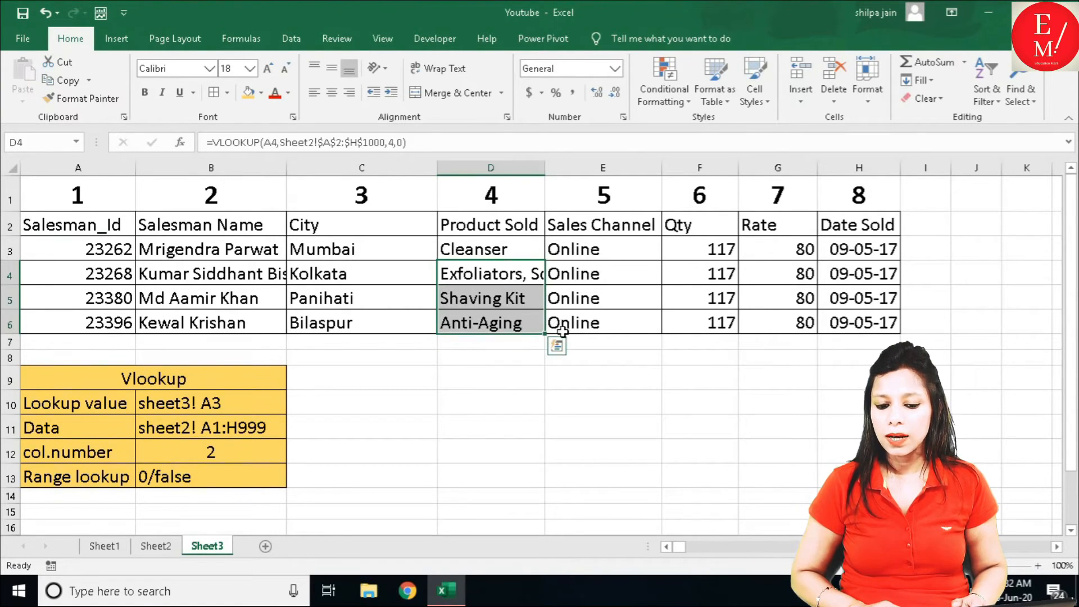
# Step: Replace the lookup value in the Sales Channel formula in E4 with A4
pyautogui.click(614, 272)
pyautogui.doubleClick(615, 272)
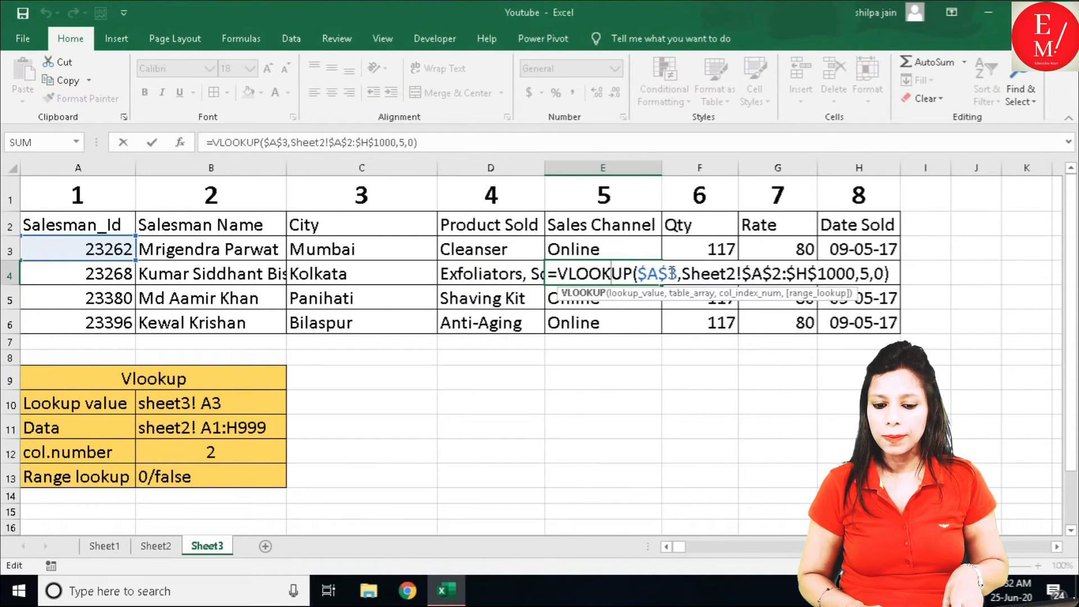
pyautogui.moveTo(678, 274); pyautogui.dragTo(637, 273)
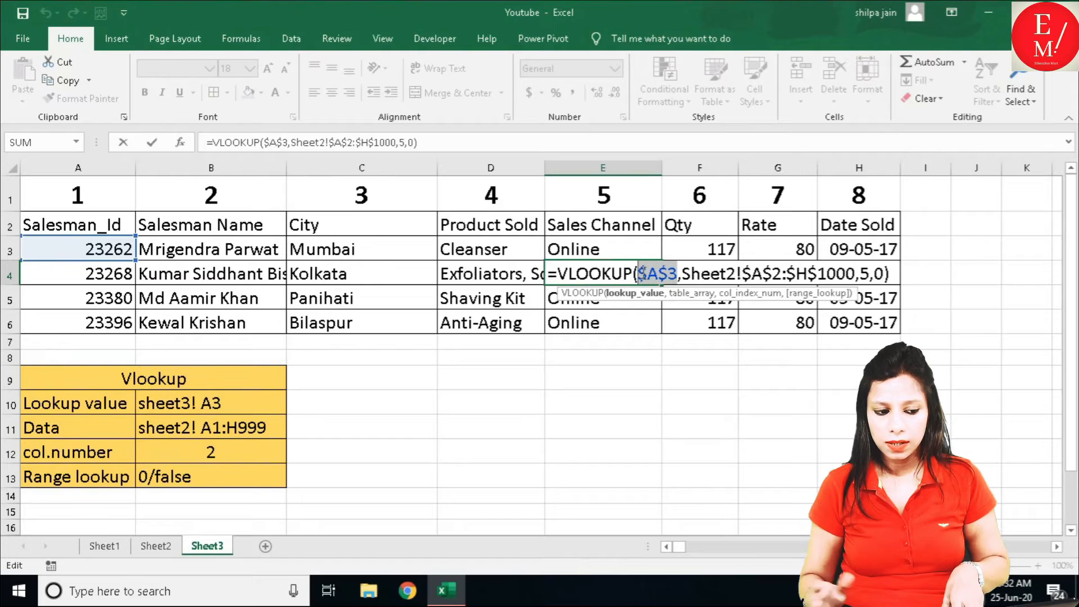
pyautogui.write('a4')
pyautogui.press('Return')
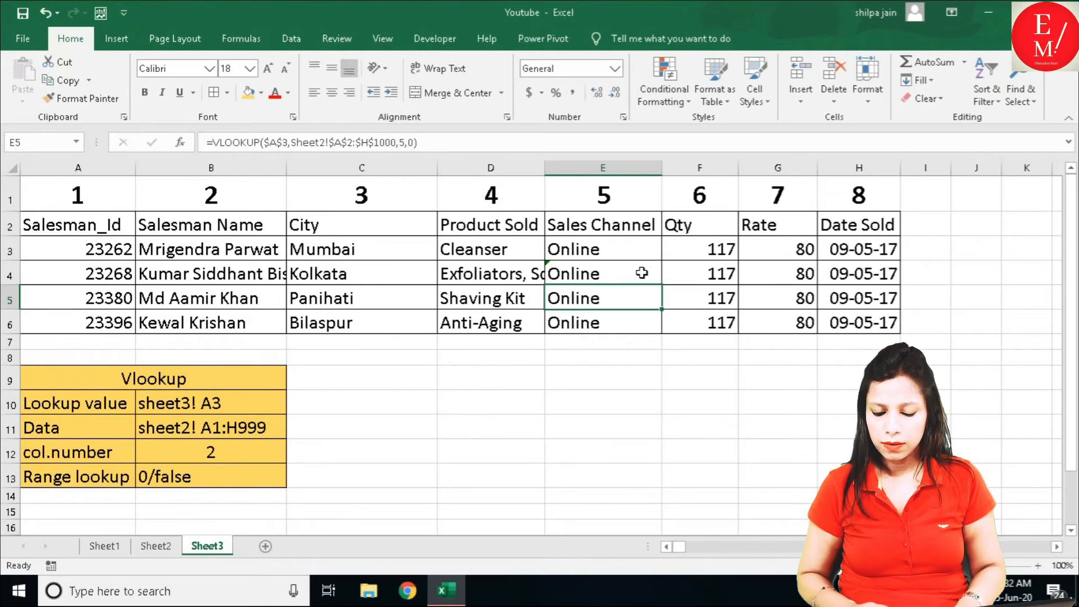
# Step: Change the lookup value in the Qty formula in F4 to $A$4
pyautogui.doubleClick(698, 275)
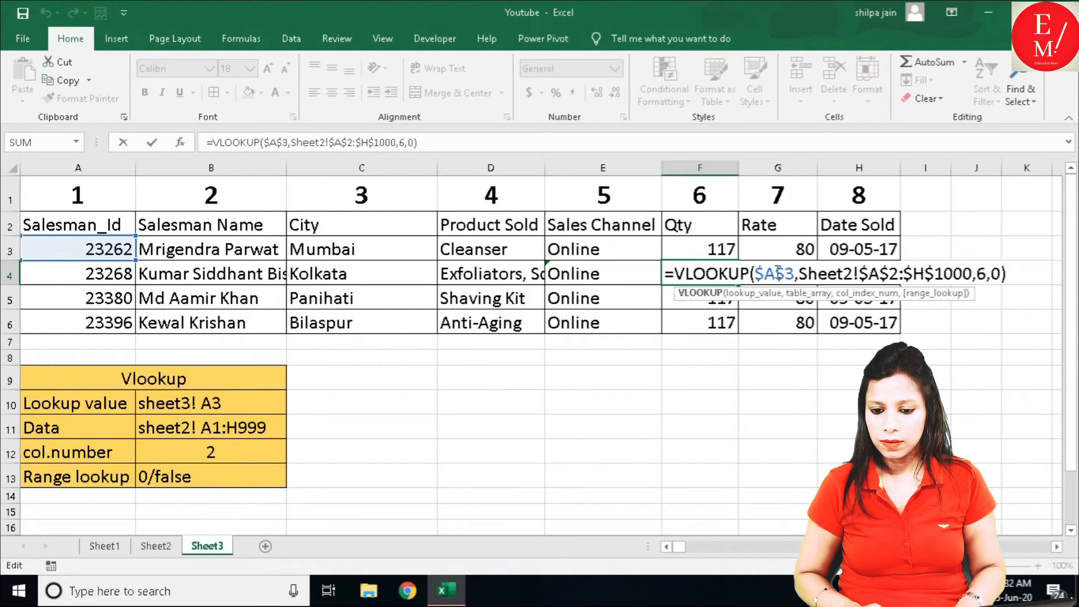
pyautogui.rightClick(794, 273)
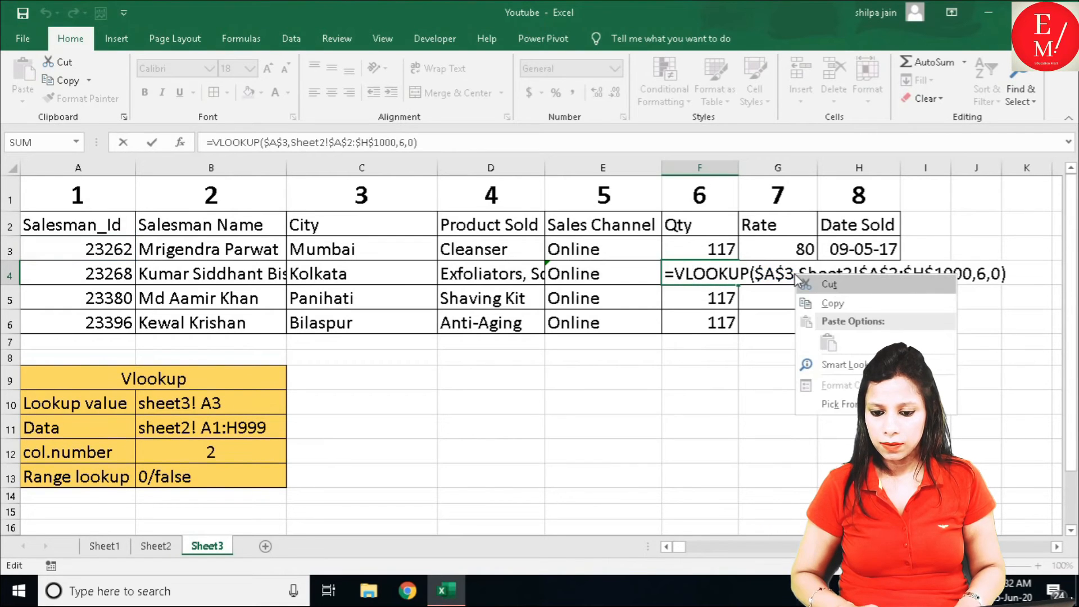
pyautogui.press('Escape')
pyautogui.press('BackSpace')
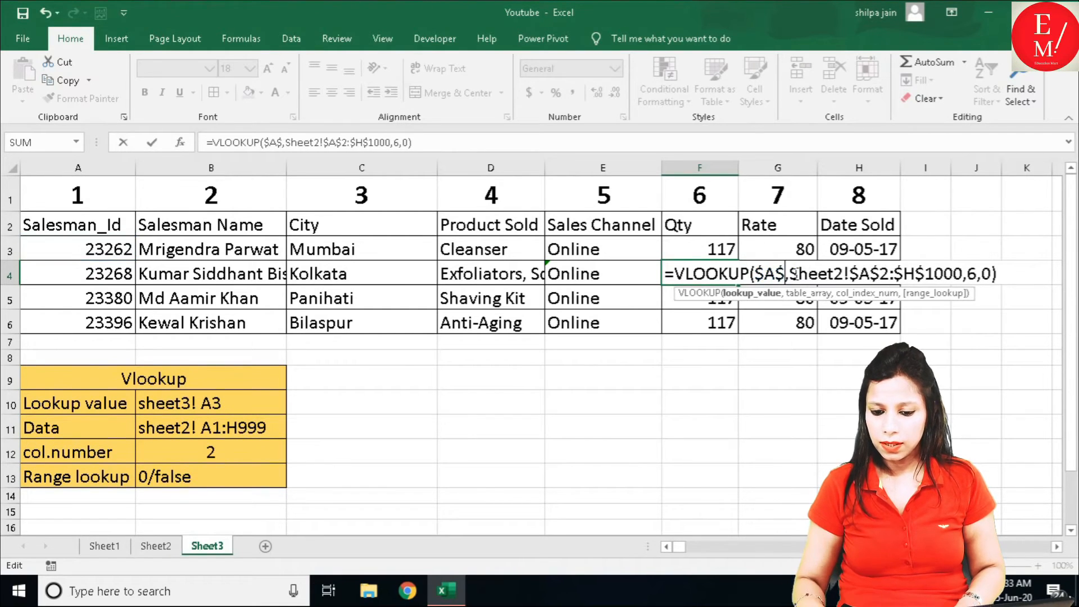
pyautogui.write('4')
pyautogui.press('Return')
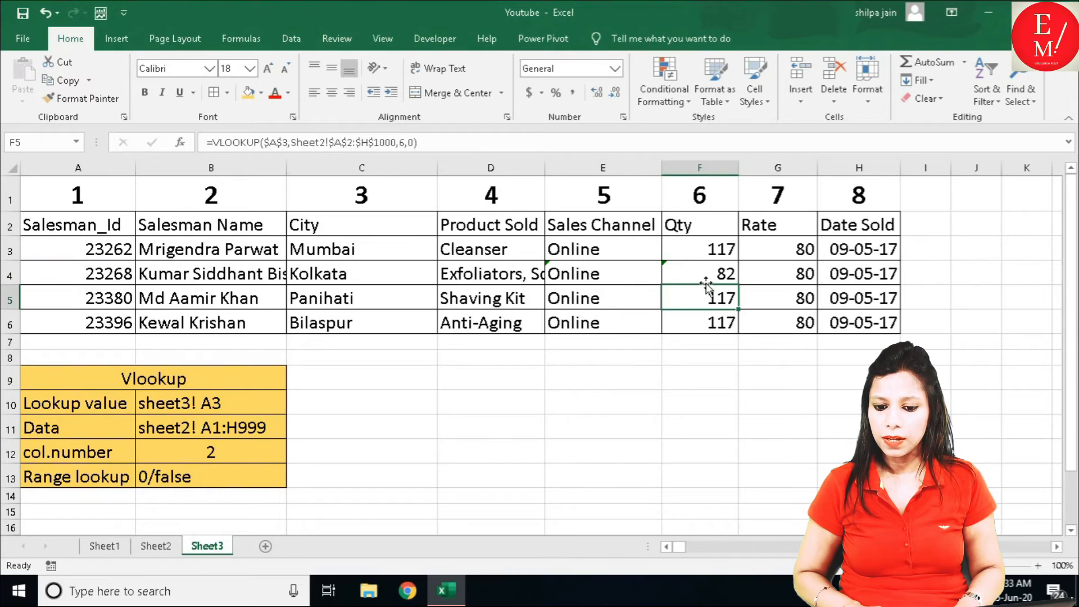
# Step: Copy the Qty formula in F4 across to H4, with column index 7 in G4 and 8 in H4
pyautogui.moveTo(707, 276); pyautogui.dragTo(899, 248)
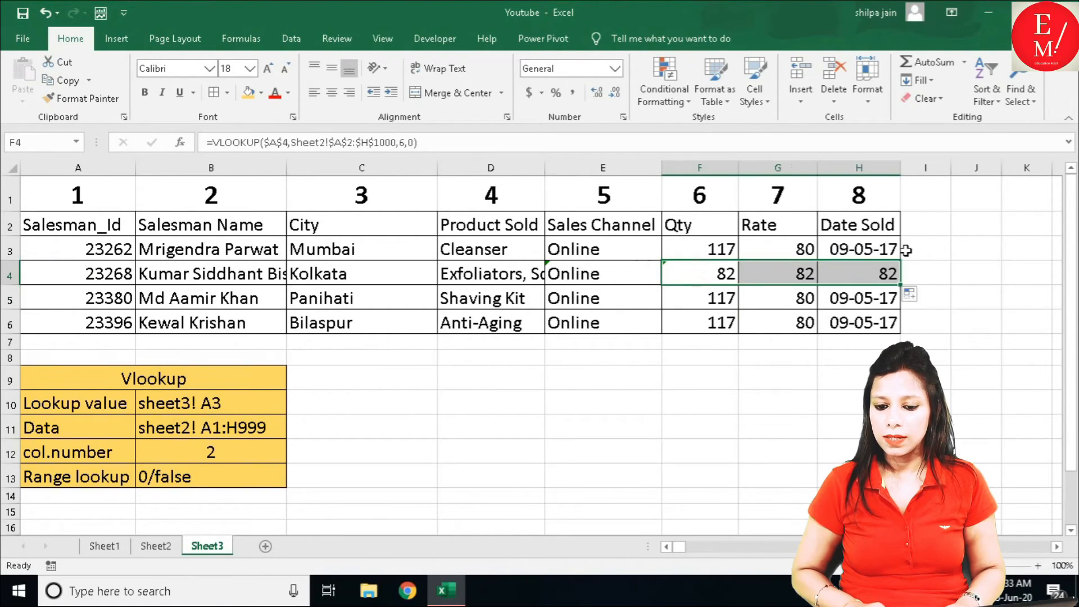
pyautogui.doubleClick(776, 279)
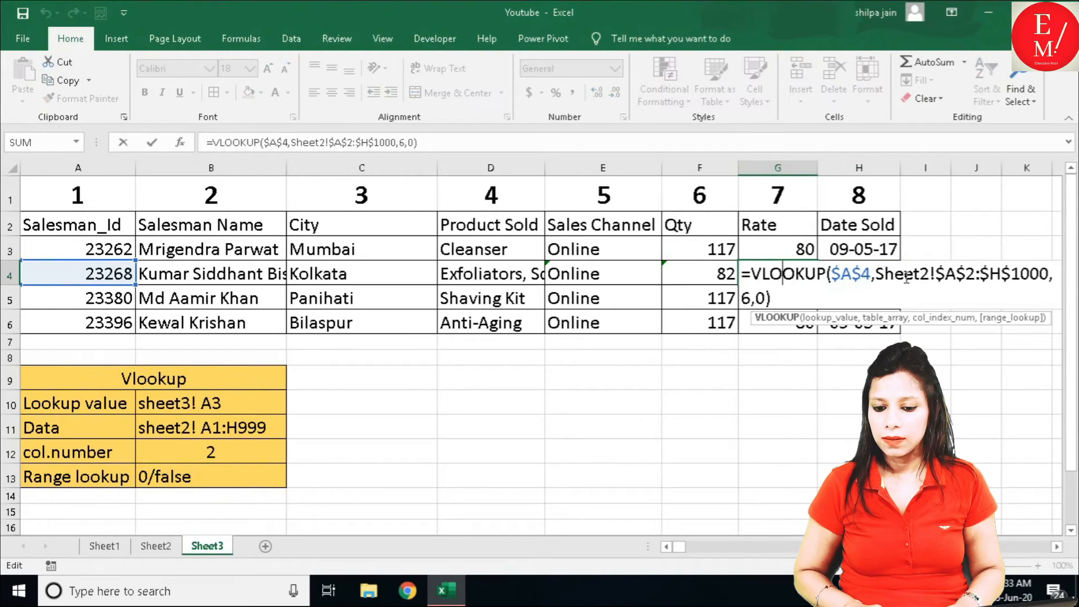
pyautogui.click(752, 298)
pyautogui.press('BackSpace')
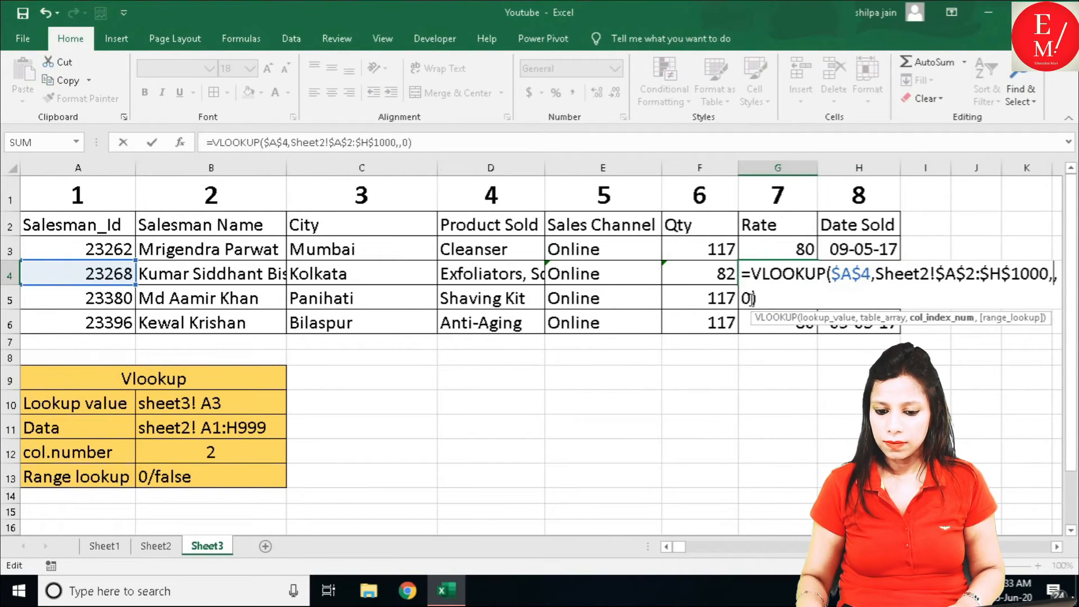
pyautogui.write('7')
pyautogui.press('Return')
pyautogui.doubleClick(843, 275)
pyautogui.press('BackSpace')
pyautogui.write('8')
pyautogui.press('Return')
# Step: Format the Date Sold value in H4 as Short Date
pyautogui.click(614, 68)
pyautogui.click(573, 228)
pyautogui.click(859, 274)
pyautogui.click(614, 68)
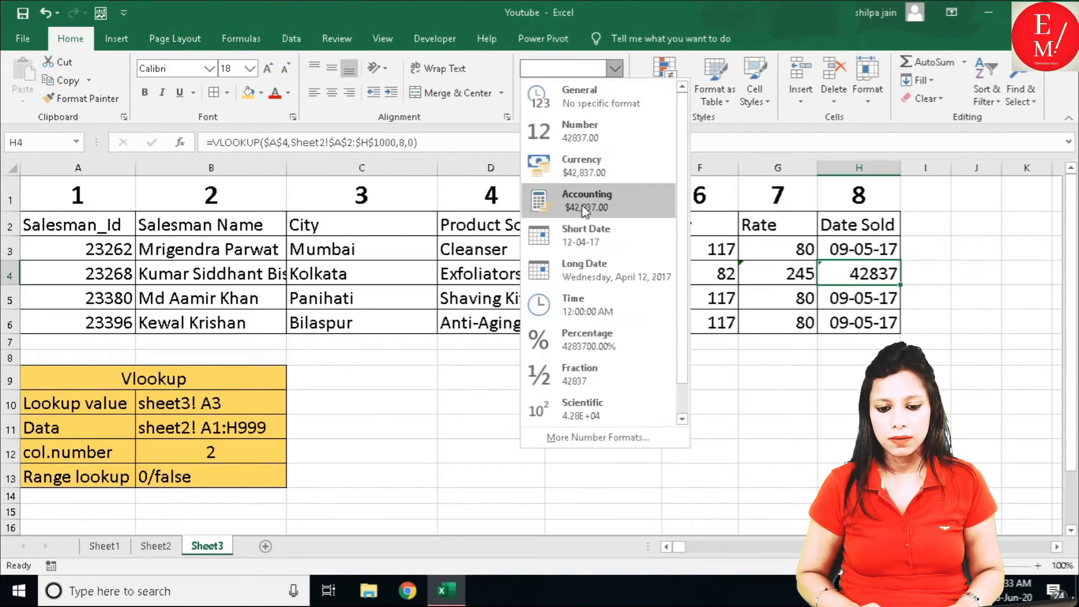
pyautogui.click(579, 234)
pyautogui.click(925, 322)
pyautogui.doubleClick(712, 274)
pyautogui.click(892, 323)
pyautogui.click(708, 276)
pyautogui.doubleClick(707, 275)
# Step: Change the row of the lookup reference in the Sales Channel formula in E5 and copy that formula across F5:H5
pyautogui.doubleClick(635, 299)
pyautogui.click(677, 300)
pyautogui.press('BackSpace')
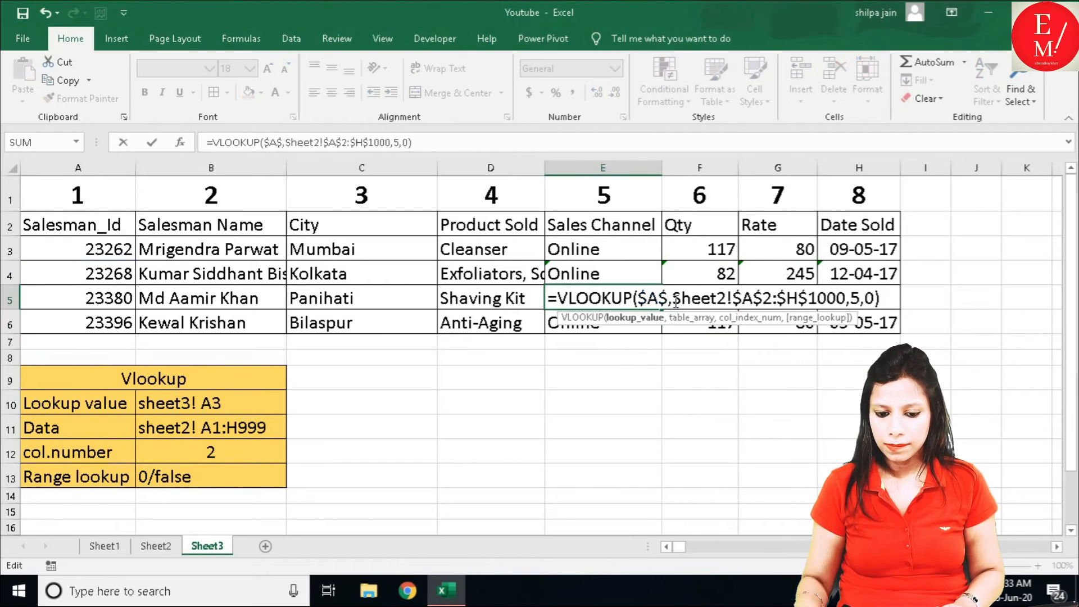
pyautogui.write('5')
pyautogui.press('Return')
pyautogui.click(647, 301)
pyautogui.moveTo(848, 322); pyautogui.dragTo(841, 302)
pyautogui.click(640, 300)
pyautogui.moveTo(662, 309); pyautogui.dragTo(849, 300)
# Step: Set the column index to 6 in the Qty formula in F5 and to 7 in the Rate formula in G5
pyautogui.doubleClick(694, 299)
pyautogui.click(988, 298)
pyautogui.press('BackSpace')
pyautogui.write('6')
pyautogui.press('Return')
pyautogui.doubleClick(806, 299)
pyautogui.click(749, 322)
pyautogui.press('BackSpace')
pyautogui.press('7')
pyautogui.press('Return')
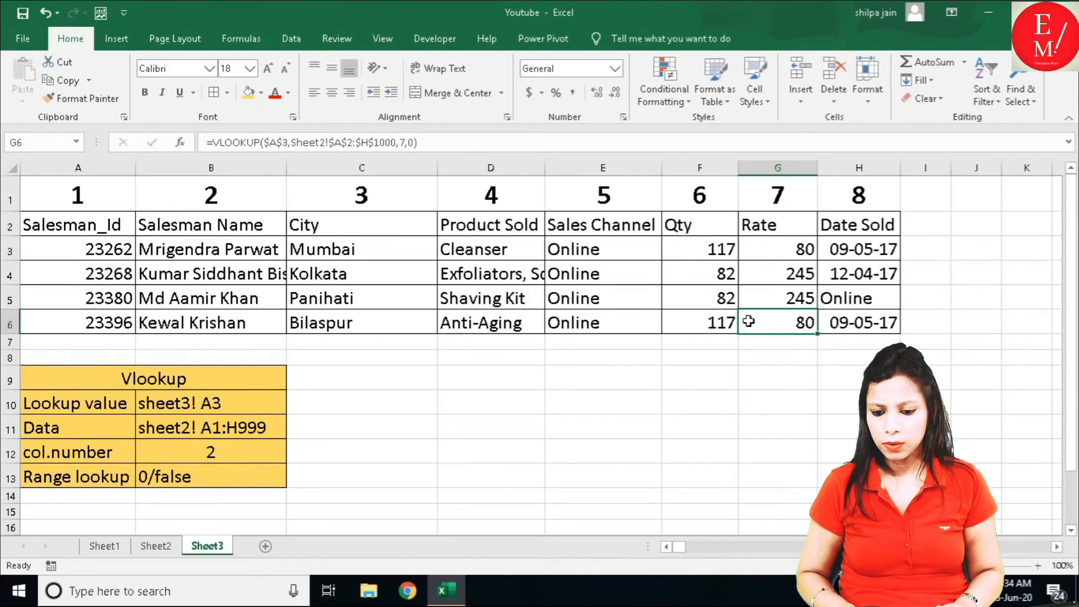
# Step: Set the column index in the Date Sold formula in H5 to 8 and format the cell as Short Date
pyautogui.doubleClick(854, 300)
pyautogui.click(903, 322)
pyautogui.press('BackSpace')
pyautogui.press('8')
pyautogui.press('Return')
pyautogui.click(845, 300)
pyautogui.click(615, 69)
pyautogui.click(587, 234)
# Step: Change the lookup value in the Qty and Rate formulas of F6 and G6 to $A$4
pyautogui.doubleClick(698, 321)
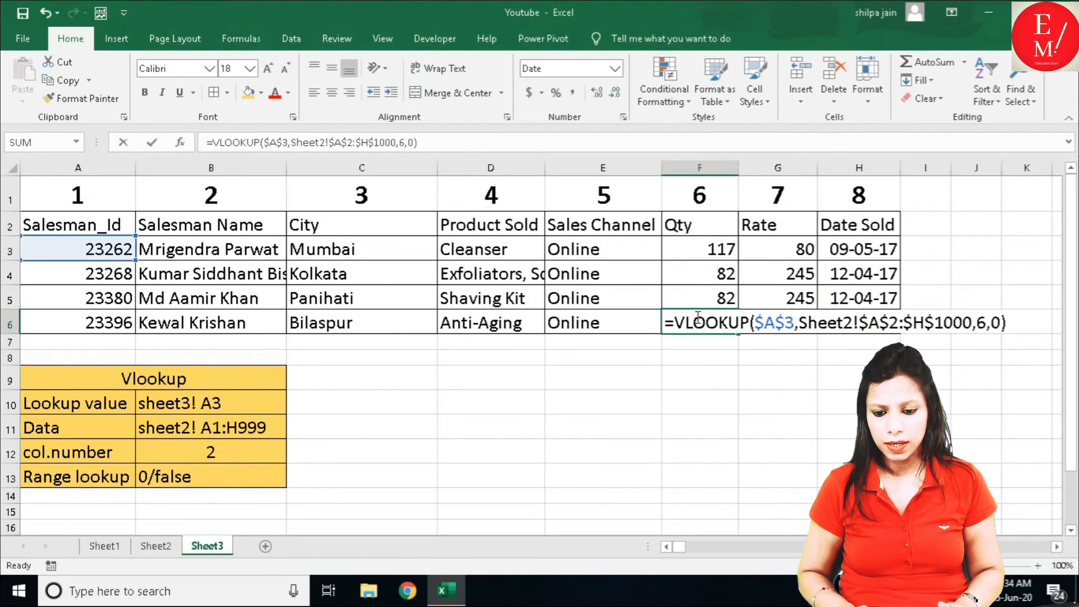
pyautogui.click(790, 322)
pyautogui.press('BackSpace')
pyautogui.press('4')
pyautogui.press('Return')
pyautogui.doubleClick(781, 322)
pyautogui.click(888, 322)
pyautogui.press('BackSpace')
pyautogui.press('4')
pyautogui.press('Return')
# Step: Change the lookup value in the Rate, Qty and Date Sold formulas of row 6 to $A$6
pyautogui.doubleClick(783, 322)
pyautogui.click(871, 322)
pyautogui.press('BackSpace')
pyautogui.write('6')
pyautogui.press('Return')
pyautogui.doubleClick(725, 322)
pyautogui.click(792, 323)
pyautogui.press('BackSpace')
pyautogui.press('6')
pyautogui.press('Return')
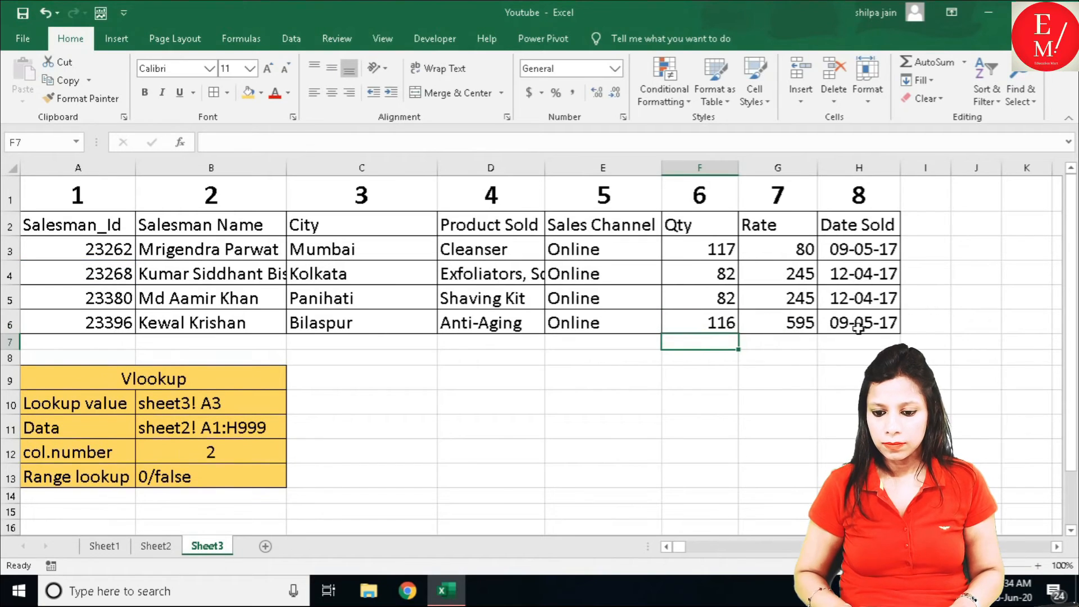
pyautogui.doubleClick(858, 328)
pyautogui.click(950, 322)
pyautogui.press('BackSpace')
pyautogui.press('6')
pyautogui.press('Return')
# Step: Change the lookup value in the Qty, Rate and Date Sold formulas of F5:H5 to $A$5
pyautogui.doubleClick(713, 299)
pyautogui.click(795, 298)
pyautogui.press('BackSpace')
pyautogui.press('5')
pyautogui.press('Return')
pyautogui.doubleClick(795, 299)
pyautogui.click(870, 299)
pyautogui.press('BackSpace')
pyautogui.write('5')
pyautogui.press('Return')
pyautogui.doubleClick(869, 299)
pyautogui.click(952, 298)
pyautogui.press('BackSpace')
pyautogui.press('5')
pyautogui.press('Return')
pyautogui.click(577, 378)
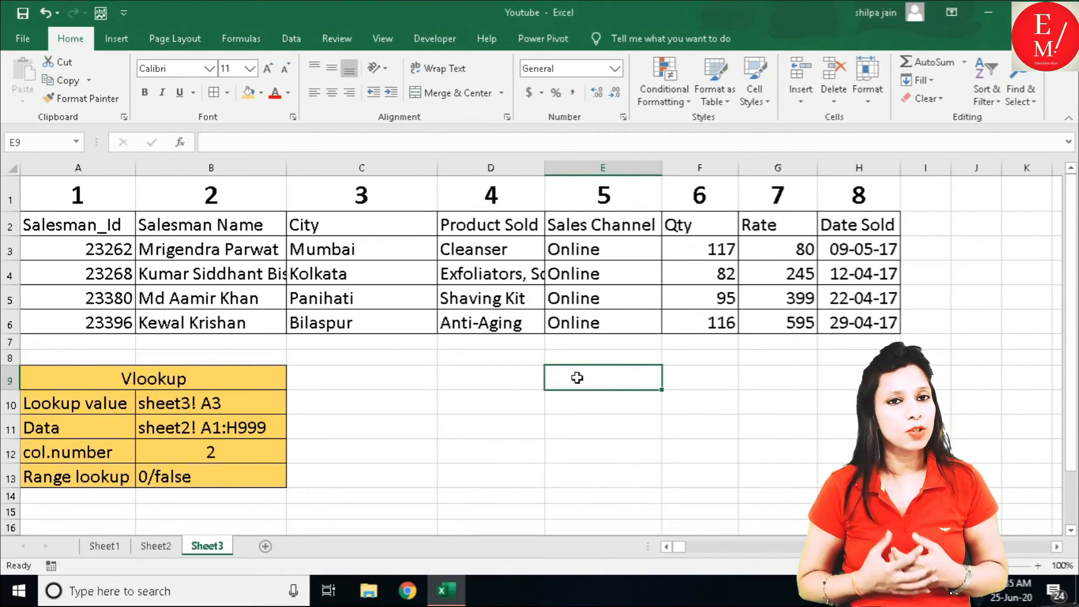
# Step: Replace the Salesman_Id in A3 with the ID of another salesman listed on Sheet2
pyautogui.click(86, 261)
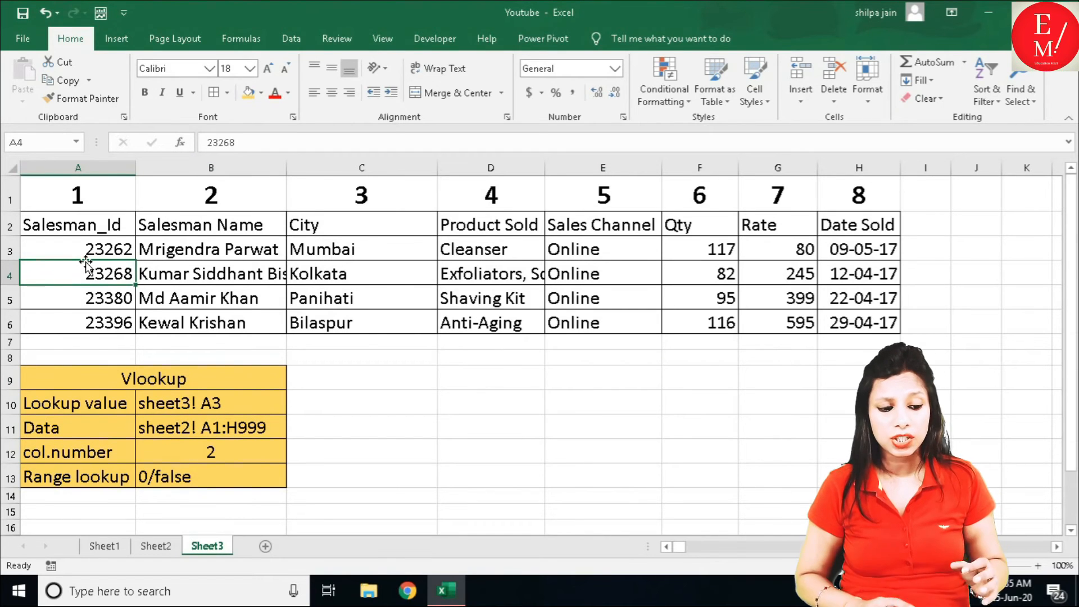
pyautogui.click(82, 251)
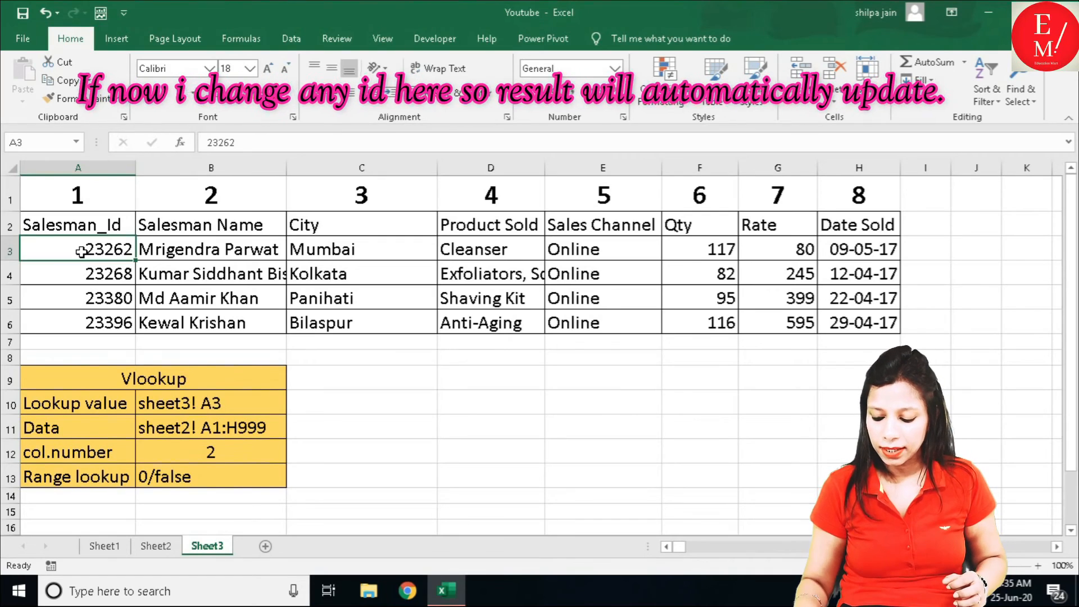
pyautogui.write('23265')
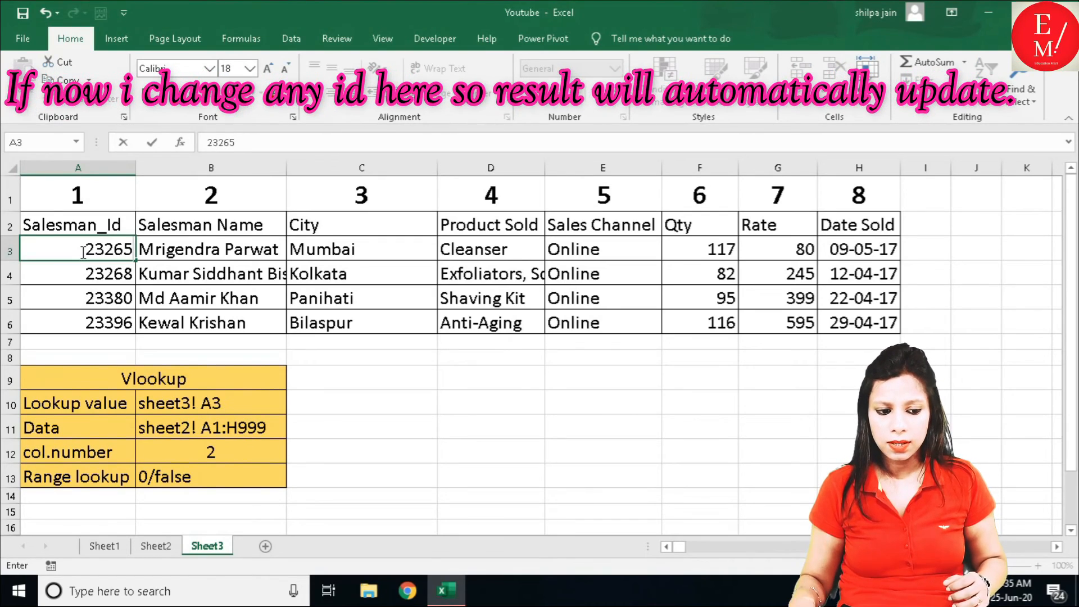
pyautogui.press('Return')
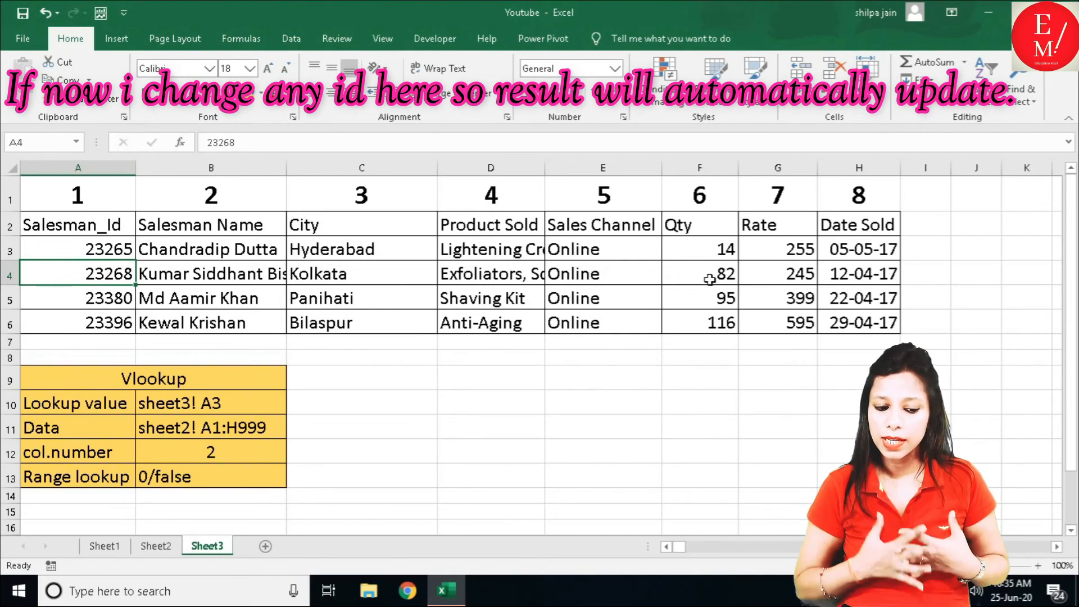
# Step: Review the VLOOKUP arguments listed in B10:B13 and the formula in B3 against the source data on Sheet2
pyautogui.click(242, 450)
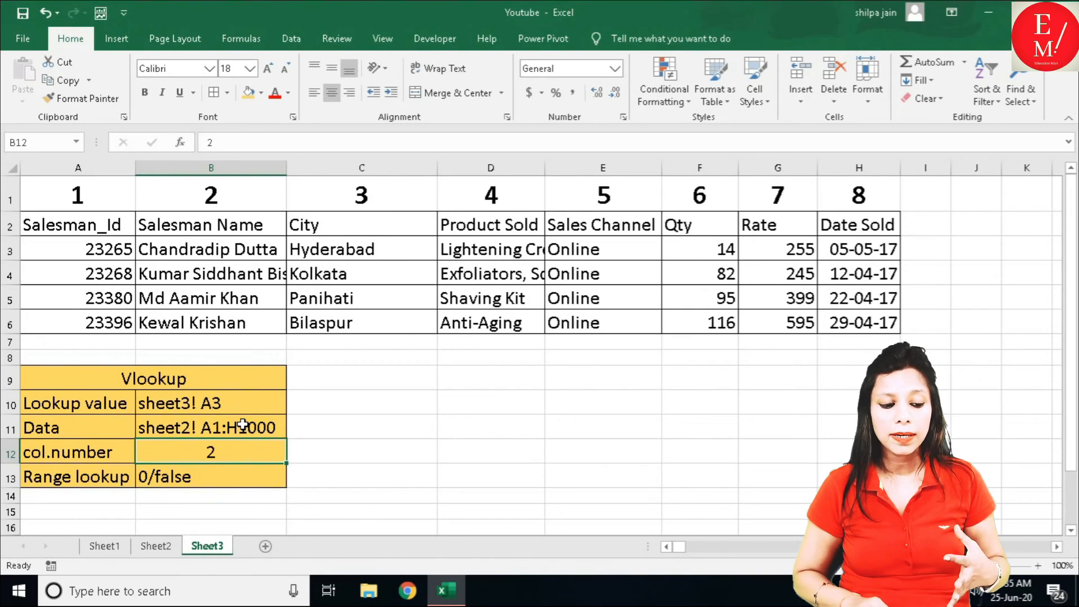
pyautogui.click(181, 400)
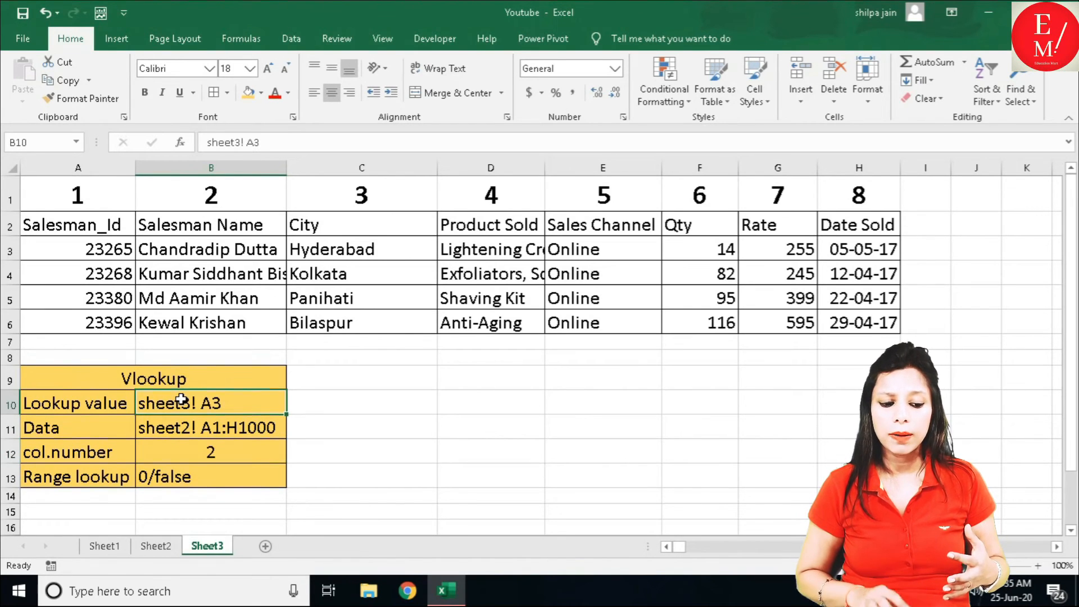
pyautogui.click(111, 248)
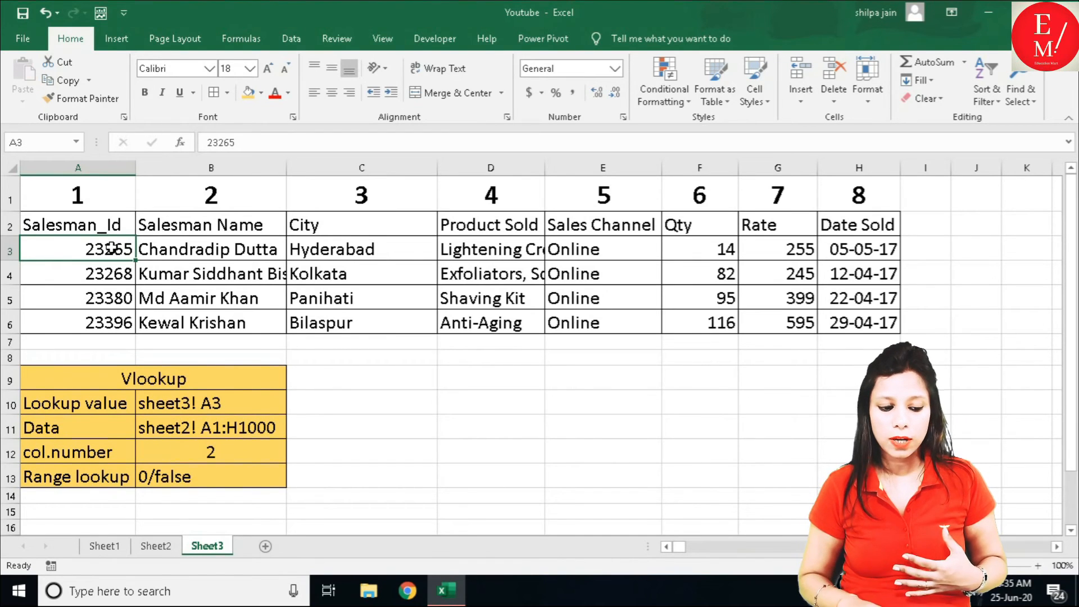
pyautogui.click(176, 432)
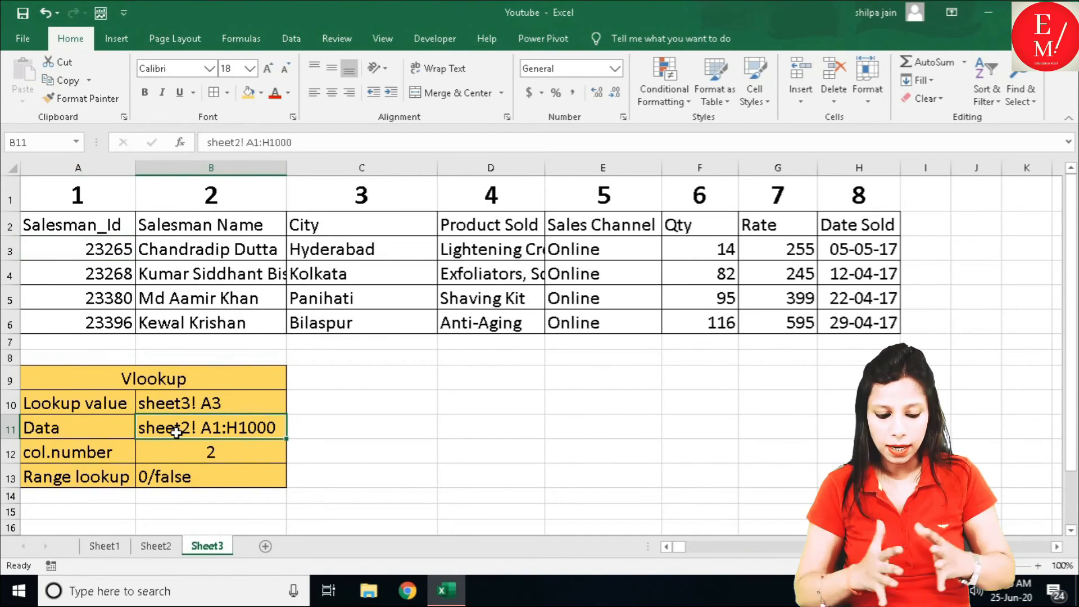
pyautogui.click(223, 454)
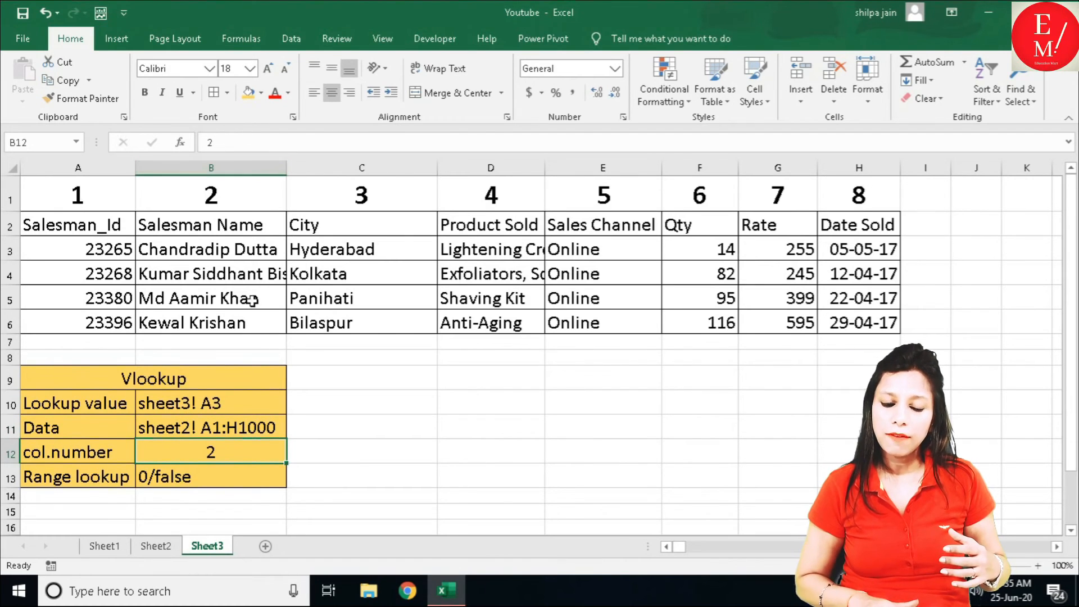
pyautogui.click(211, 583)
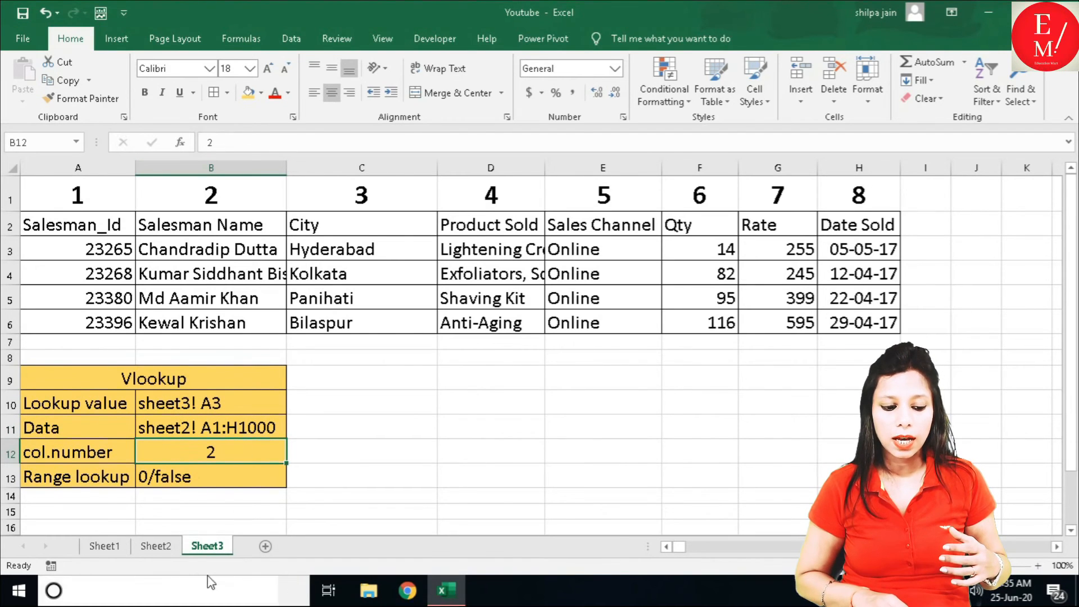
pyautogui.click(212, 476)
pyautogui.doubleClick(212, 246)
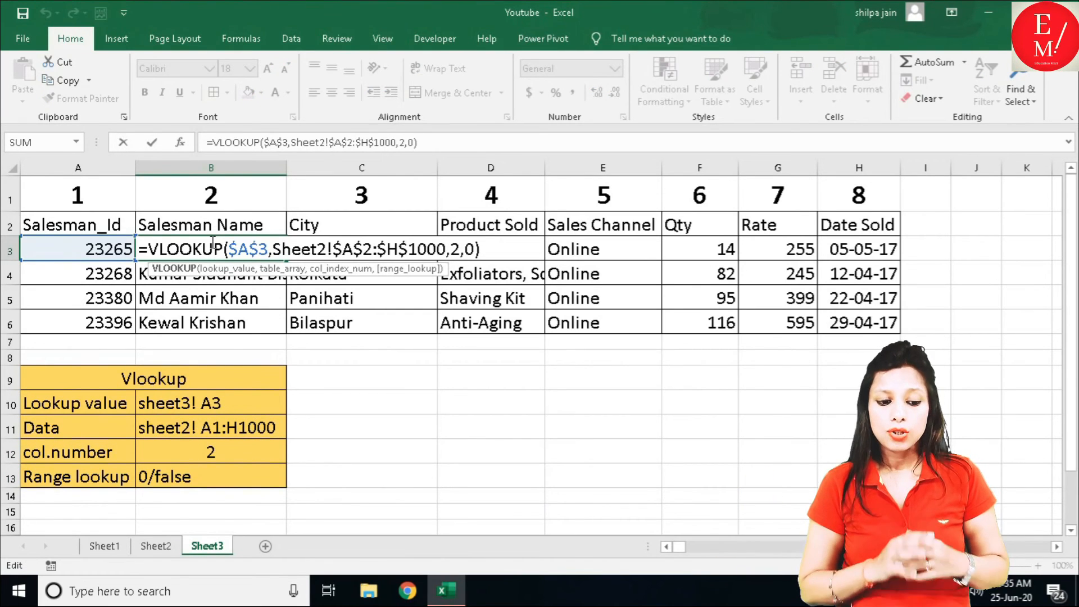
pyautogui.press('Escape')
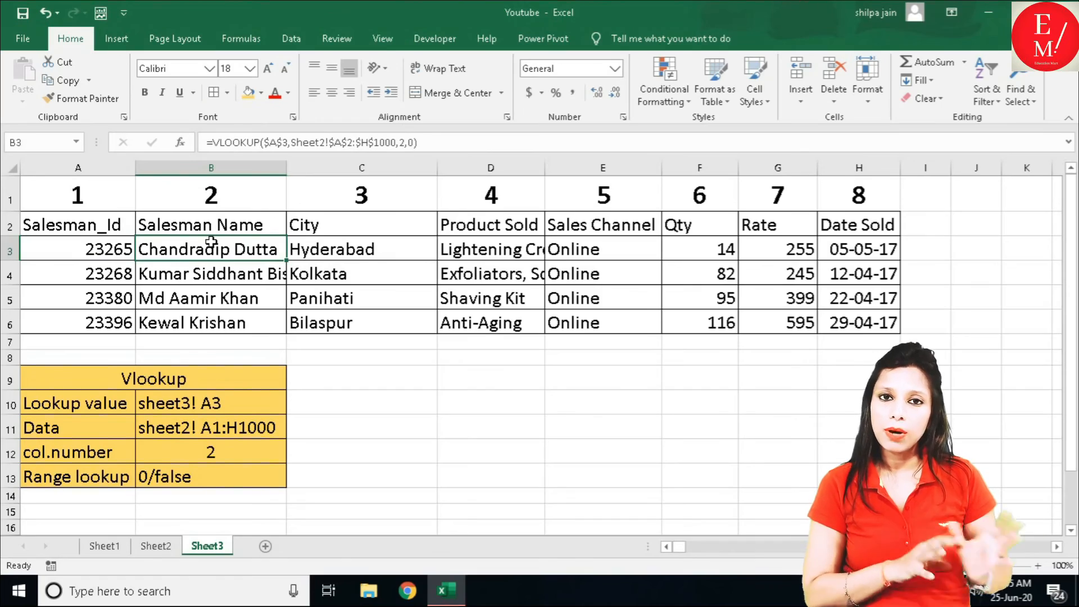
pyautogui.click(157, 548)
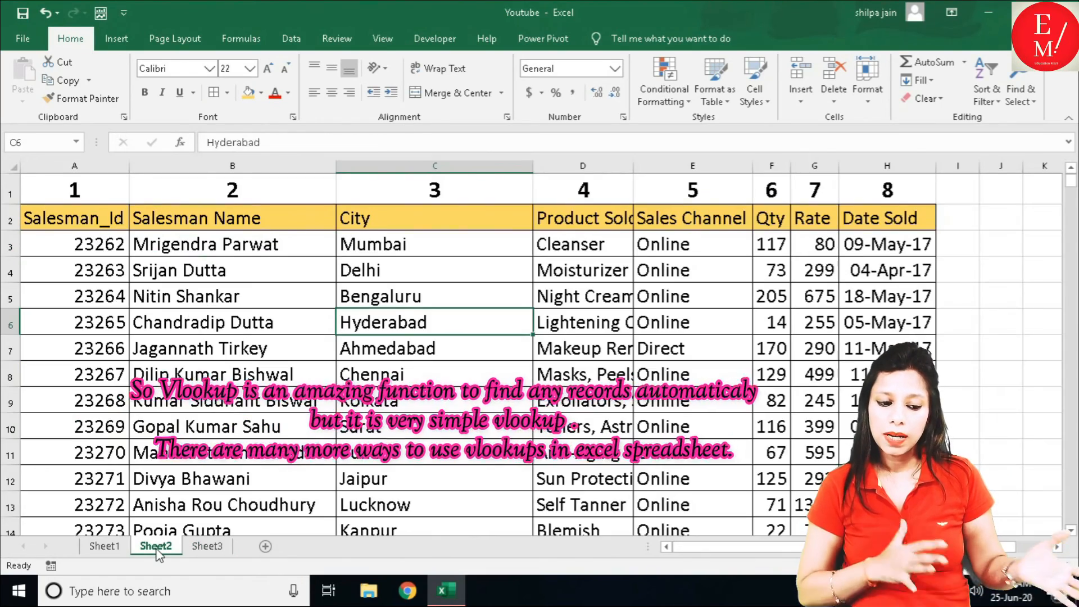
pyautogui.click(214, 548)
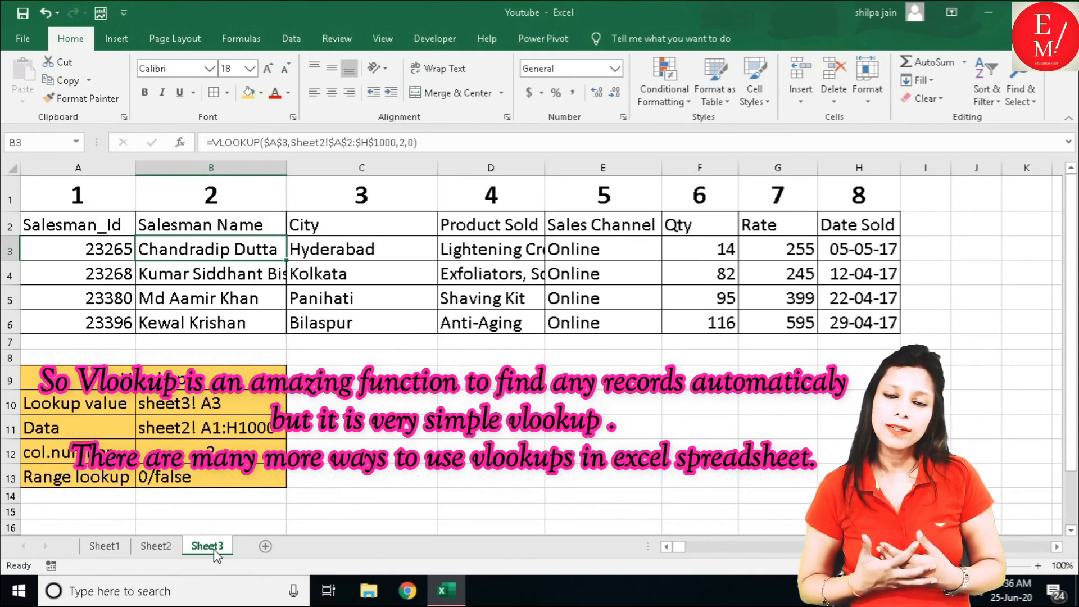